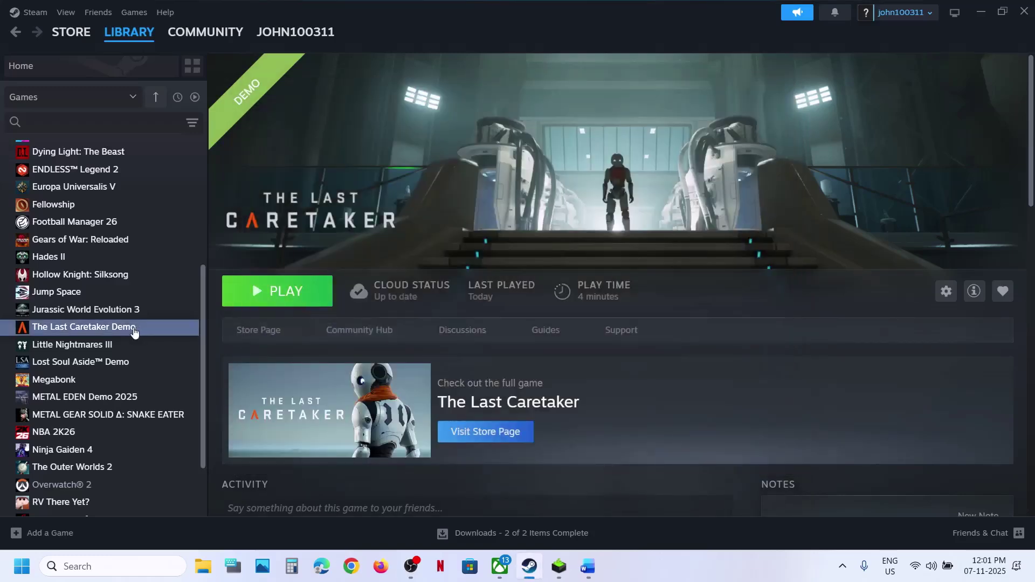
Replace the launch option of The Last Caretaker Demo with -dx12 in its properties, and close the properties window
right_click(134, 330)
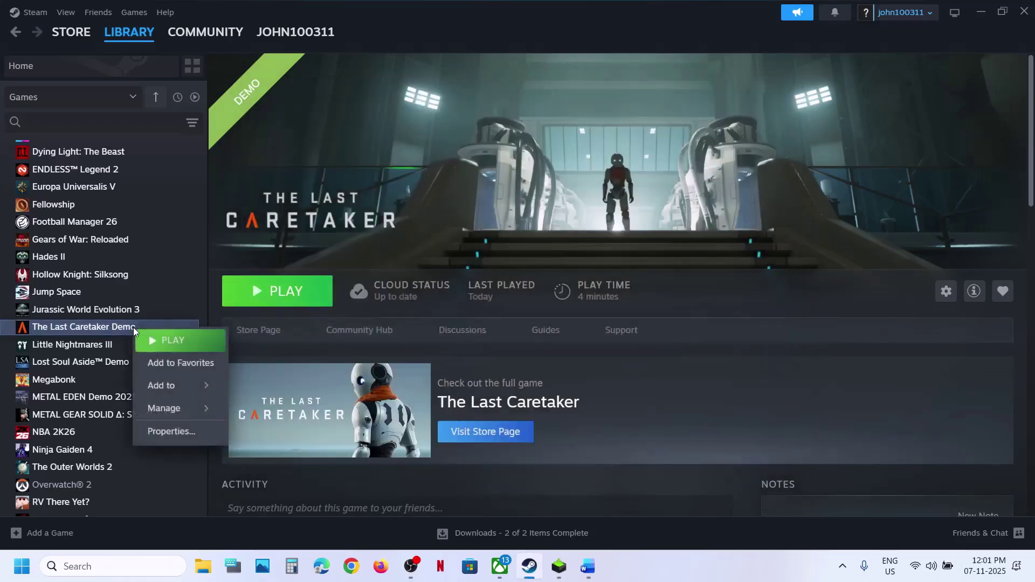
click(168, 430)
drag(458, 371, 398, 381)
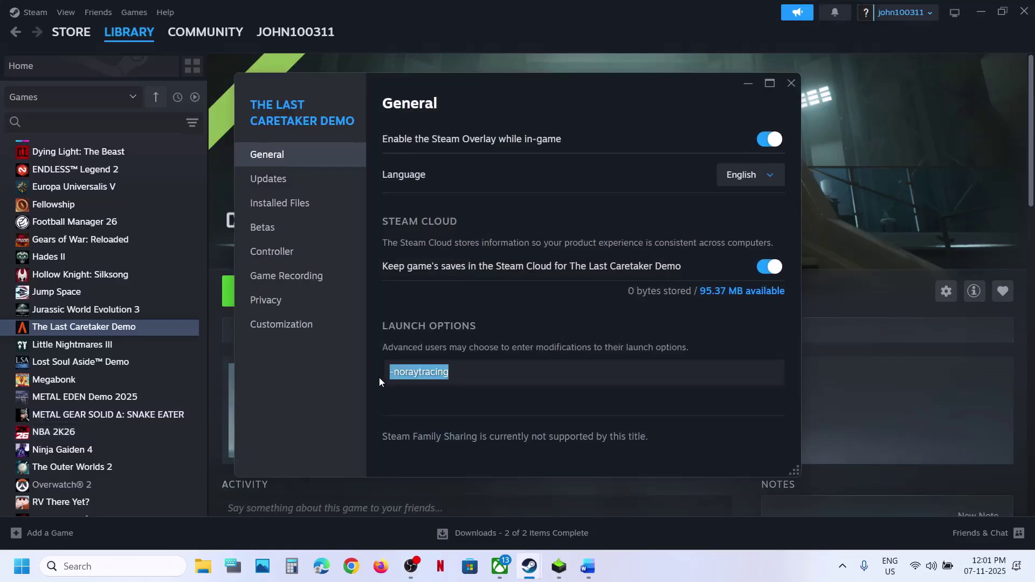
text(-dx11)
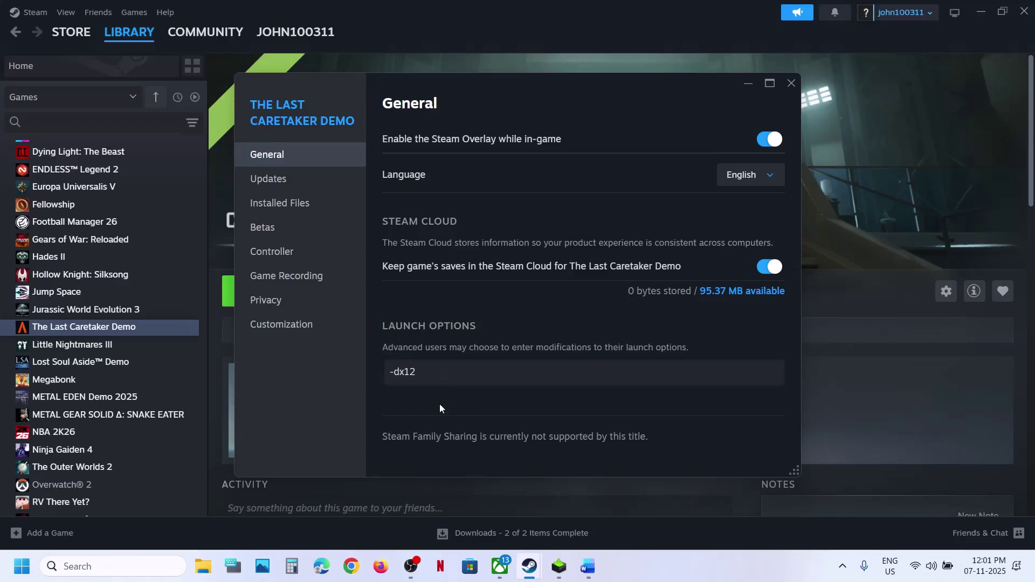
click(441, 370)
click(791, 83)
Switch to the Word notes and read Step 2 about deleting Voyage_PCD3D_SM6.upipelinecache, then return to Steam
click(586, 567)
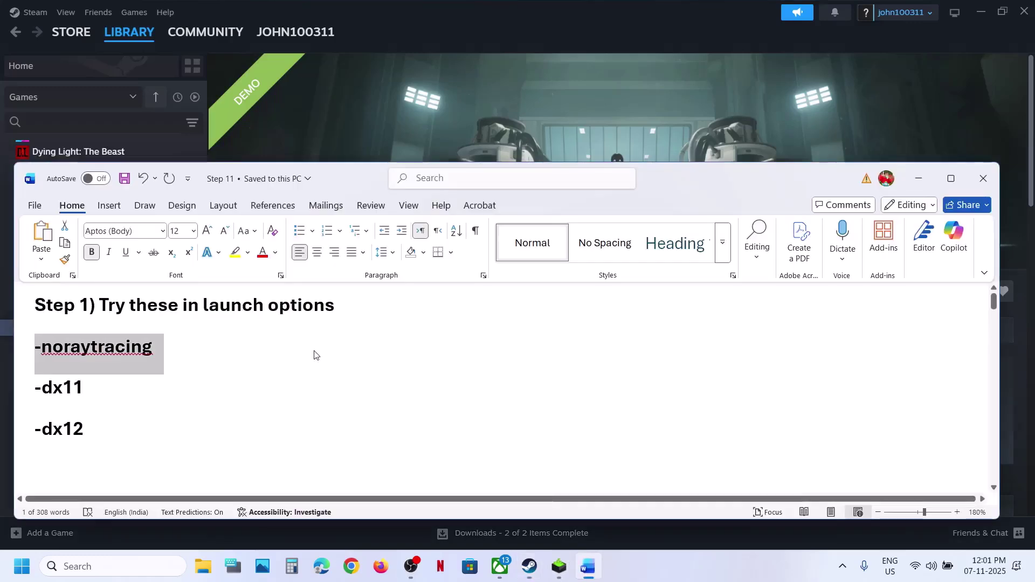
scroll(313, 358, down, 5)
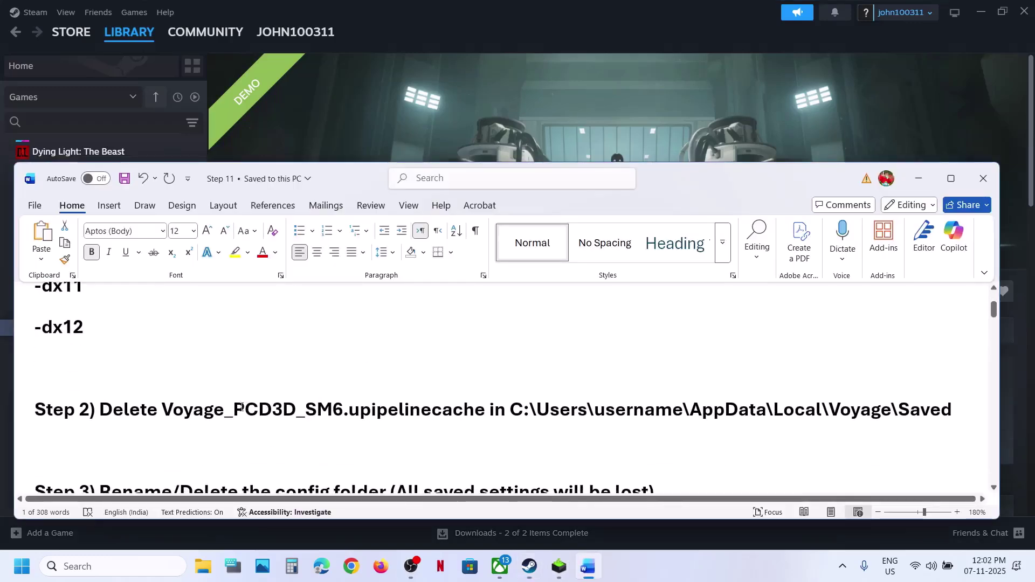
drag(198, 403, 489, 422)
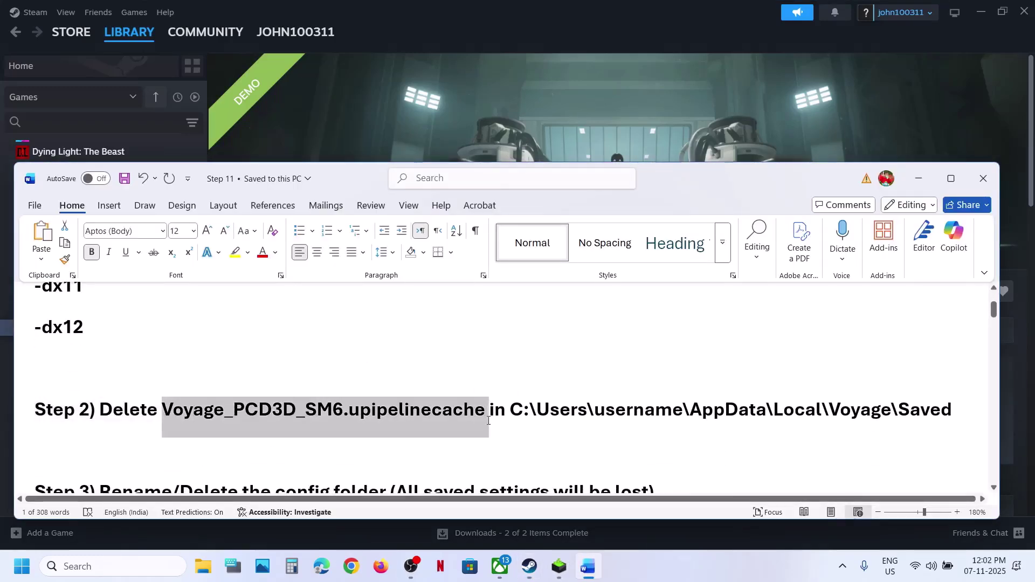
click(558, 106)
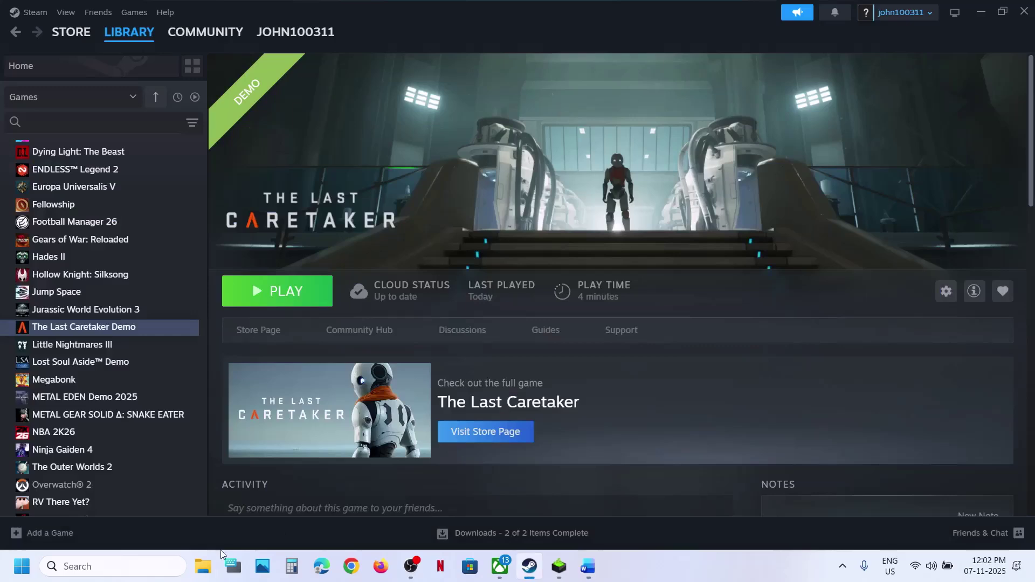
Open File Explorer and browse to the current account's folder under Users on Local Disk (C:)
click(203, 566)
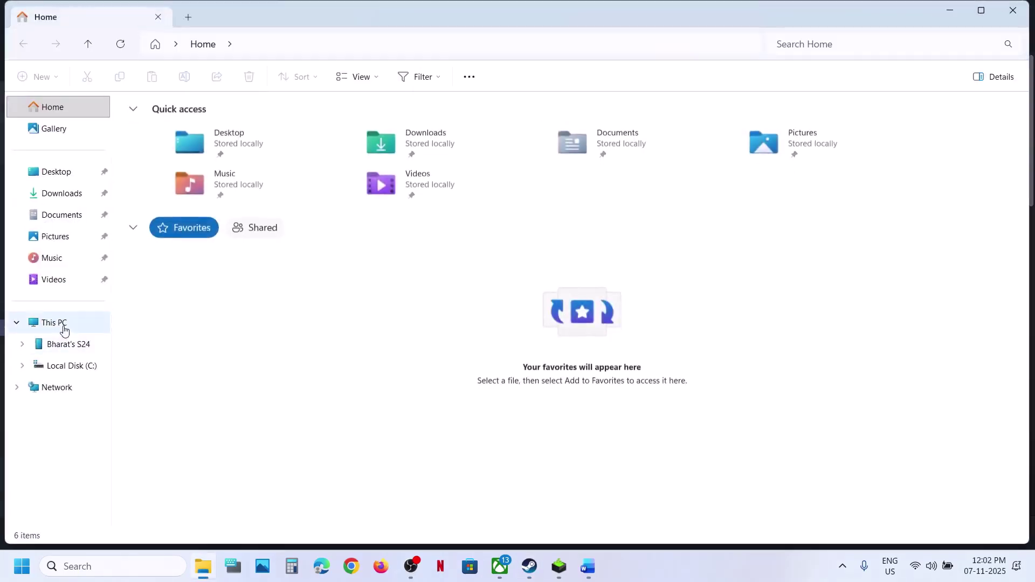
click(60, 324)
double_click(349, 143)
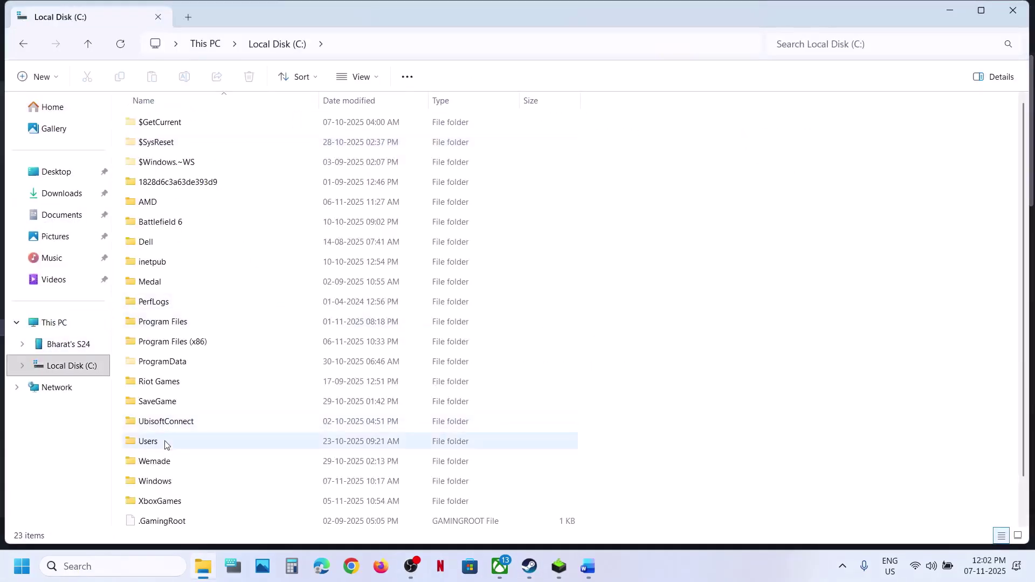
double_click(164, 441)
double_click(190, 121)
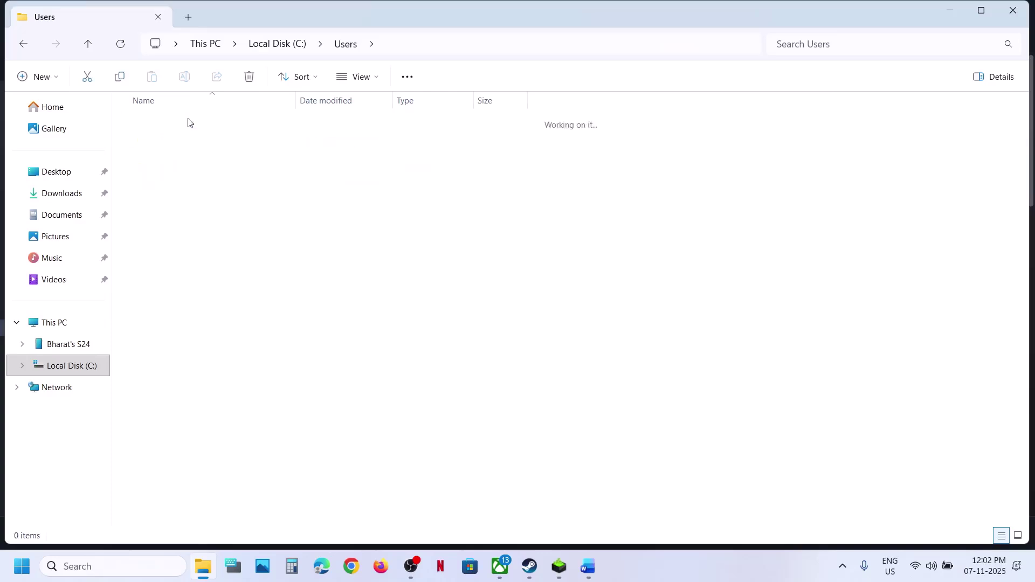
Select the AppData folder and check whether the display of hidden items is enabled
click(167, 188)
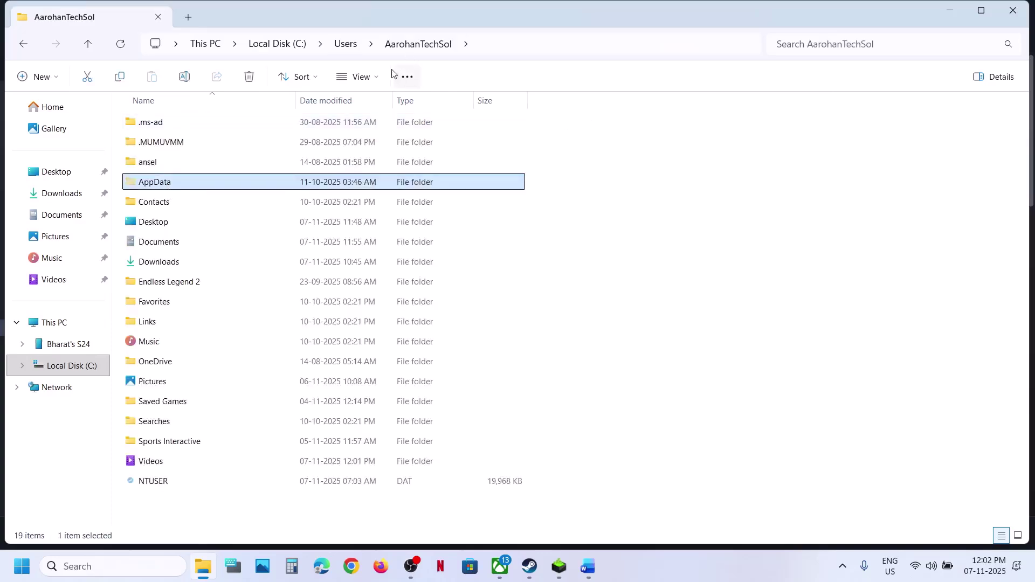
click(359, 77)
mouse_move(371, 330)
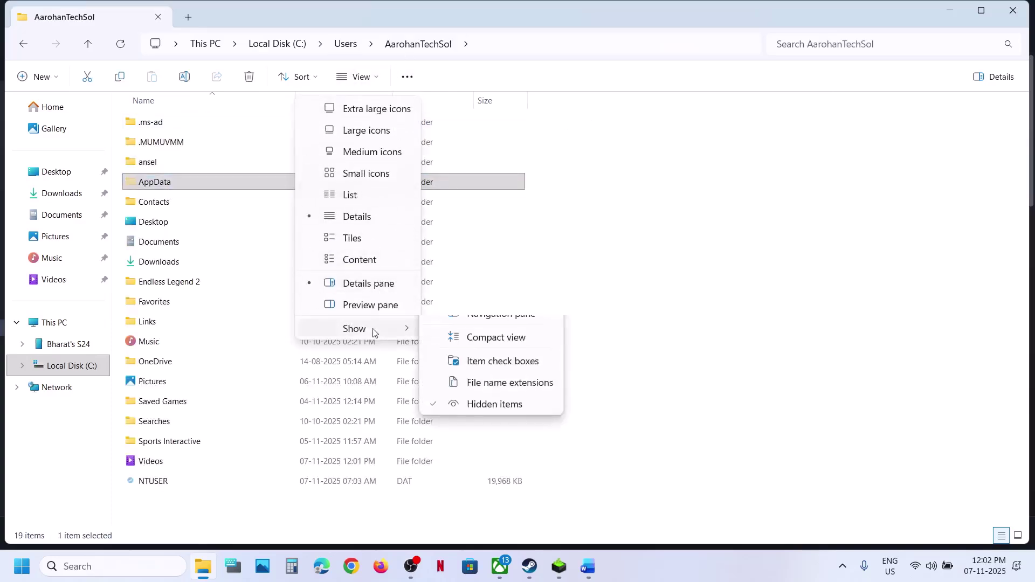
click(185, 188)
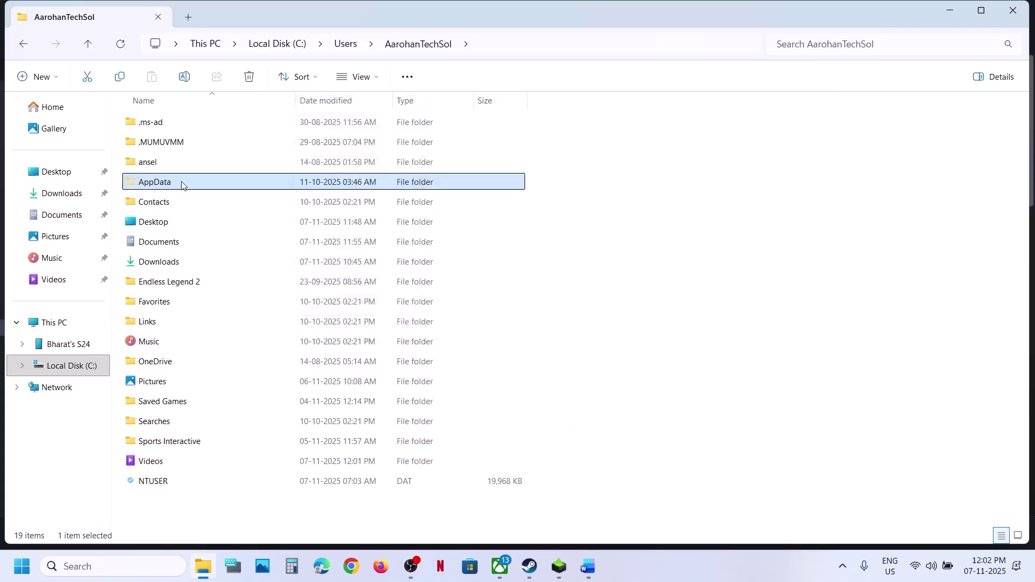
Browse from the user folder into AppData\Local\Voyage\Saved
double_click(183, 187)
double_click(159, 125)
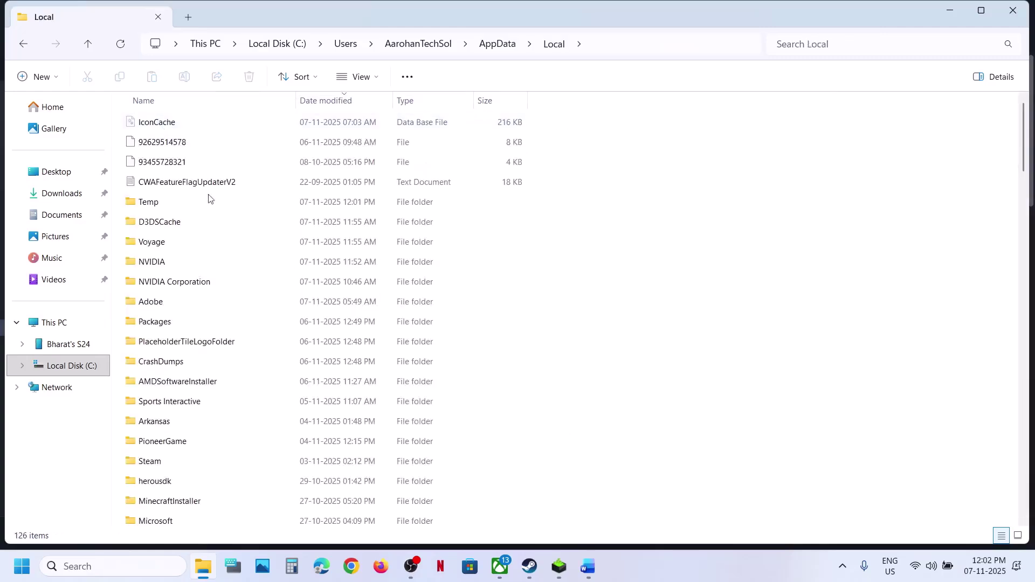
double_click(164, 243)
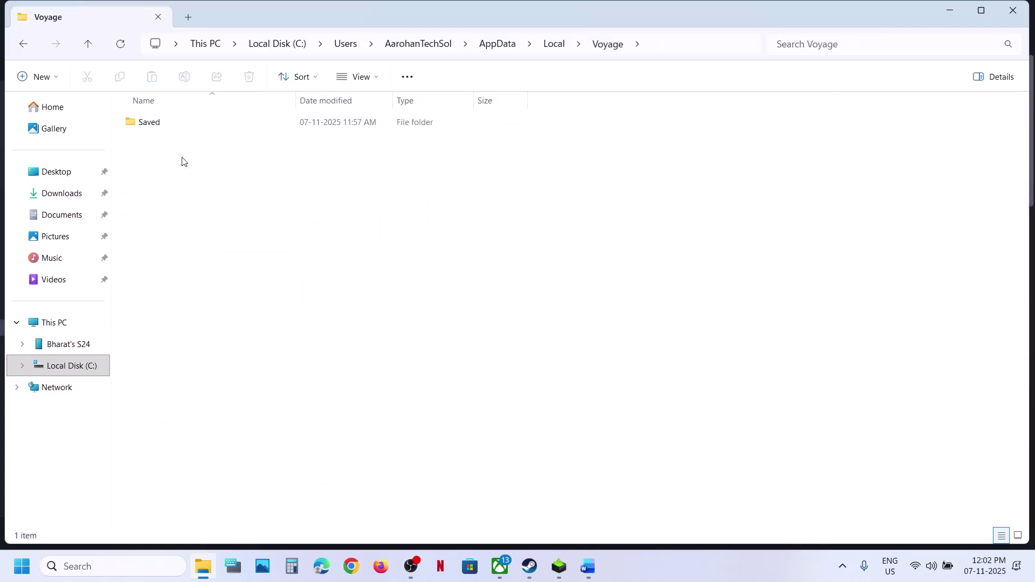
double_click(161, 121)
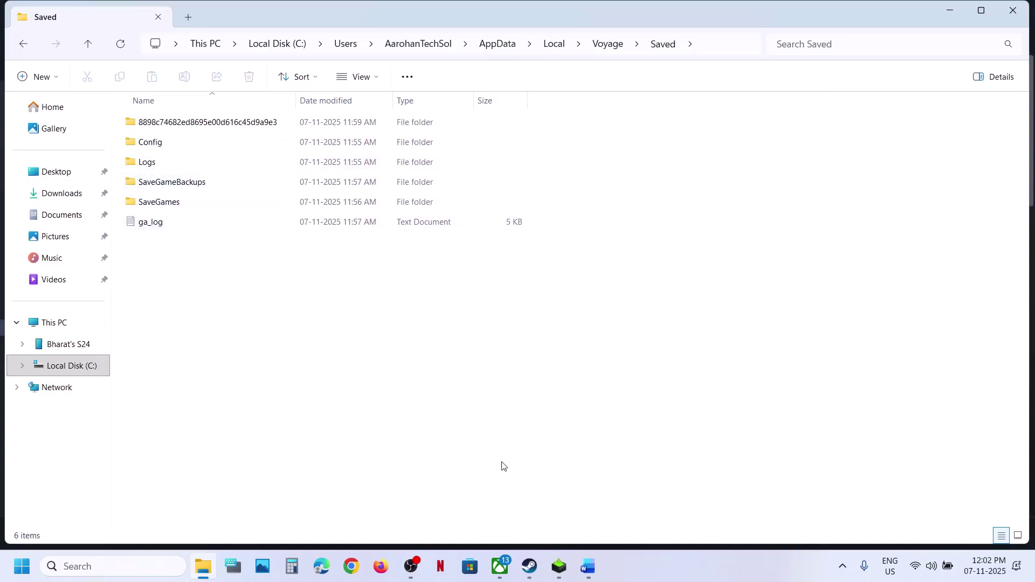
Check the upipelinecache file name in Step 2 of the Word notes and look for that file in the Saved folder
click(588, 567)
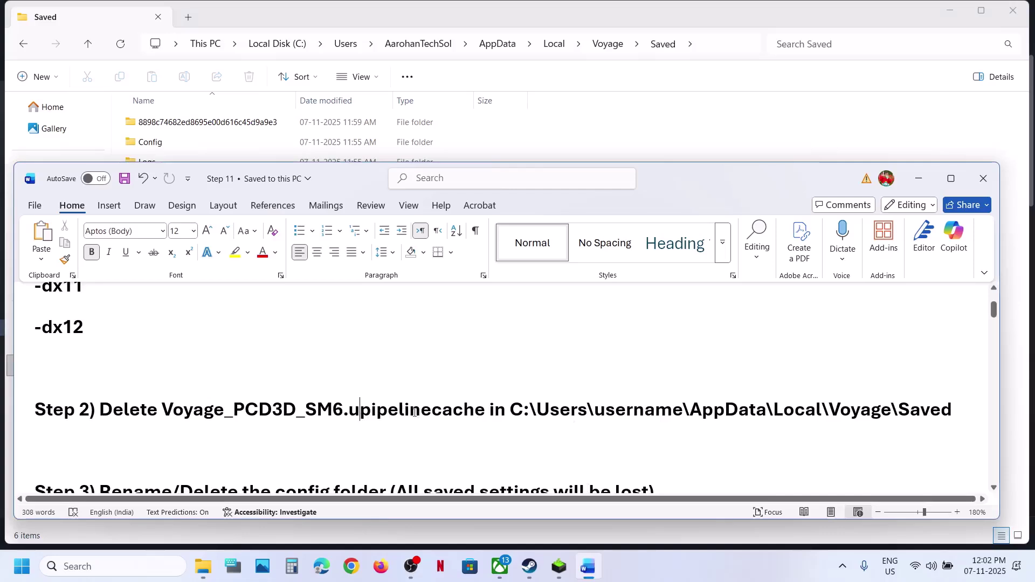
drag(414, 412, 477, 404)
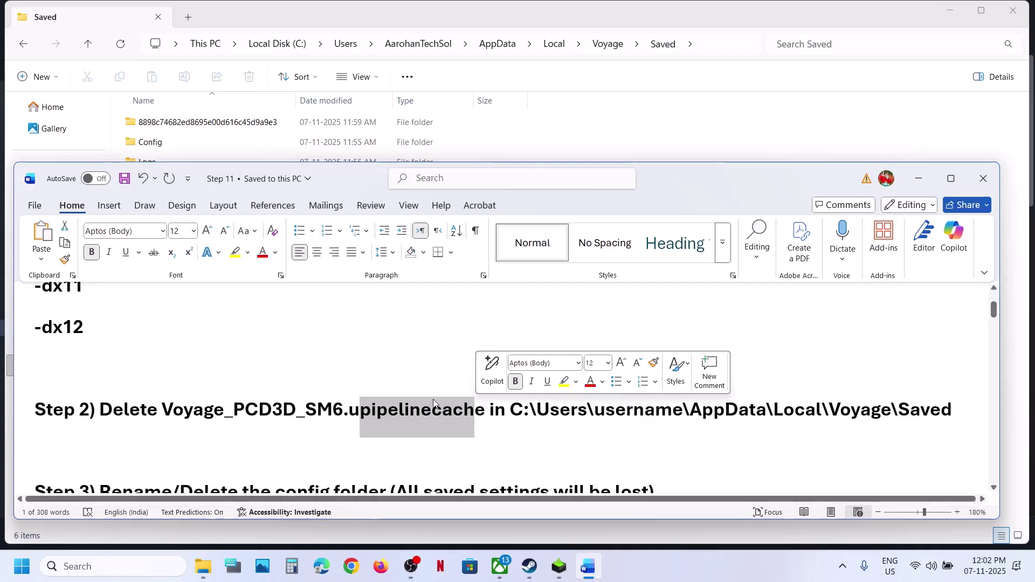
click(210, 568)
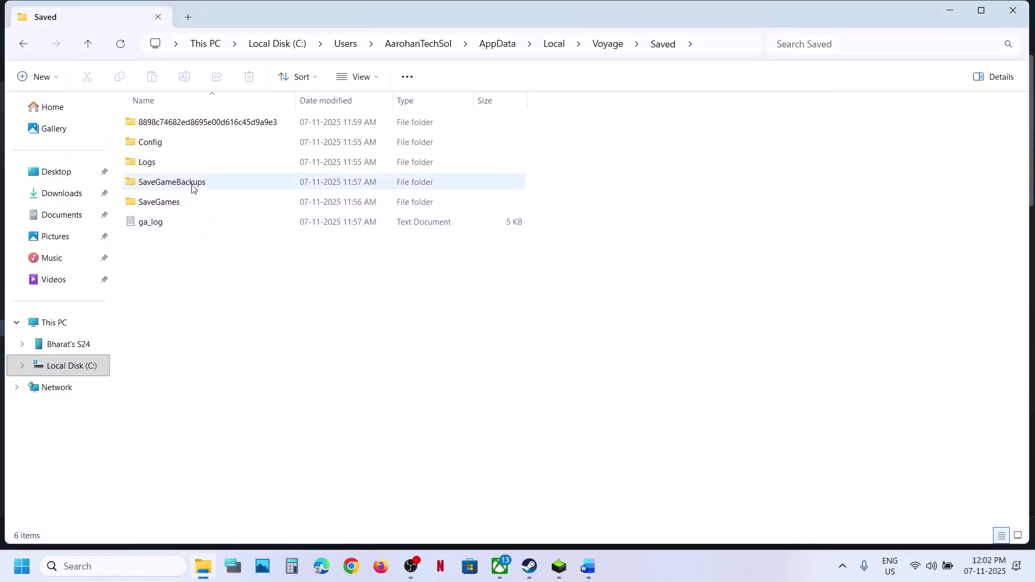
Read Step 3 of the Word notes about renaming or deleting the config folder, and return to File Explorer
click(587, 566)
scroll(370, 371, down, 2)
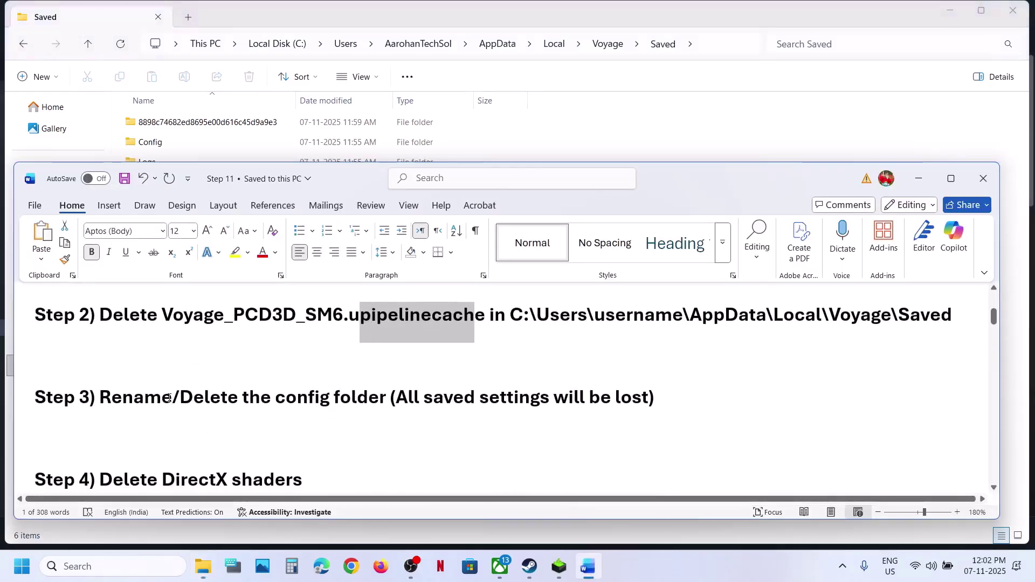
click(535, 115)
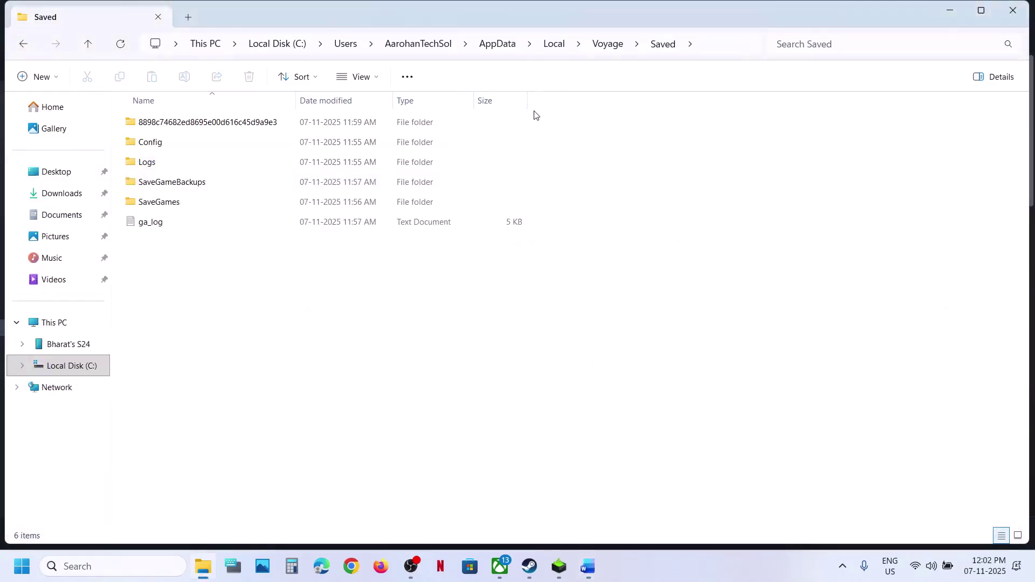
Go up to the Voyage folder and reopen its Saved folder
click(89, 47)
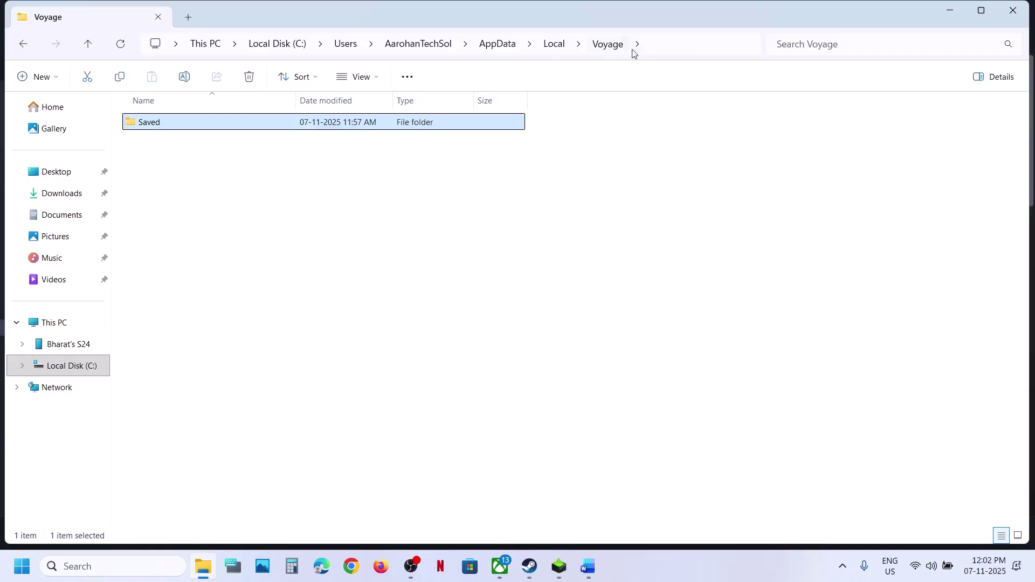
click(660, 50)
click(222, 190)
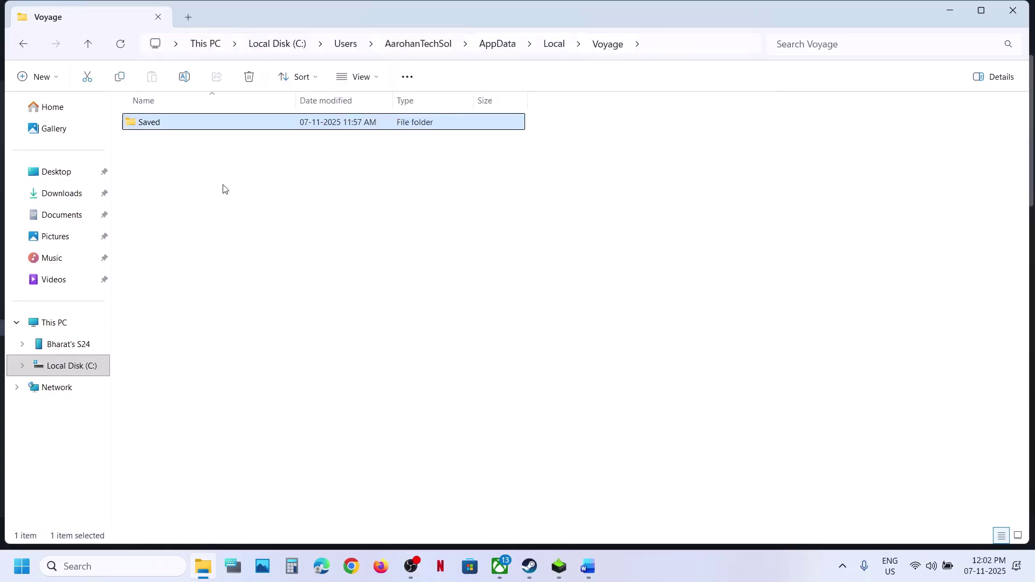
double_click(189, 129)
click(158, 145)
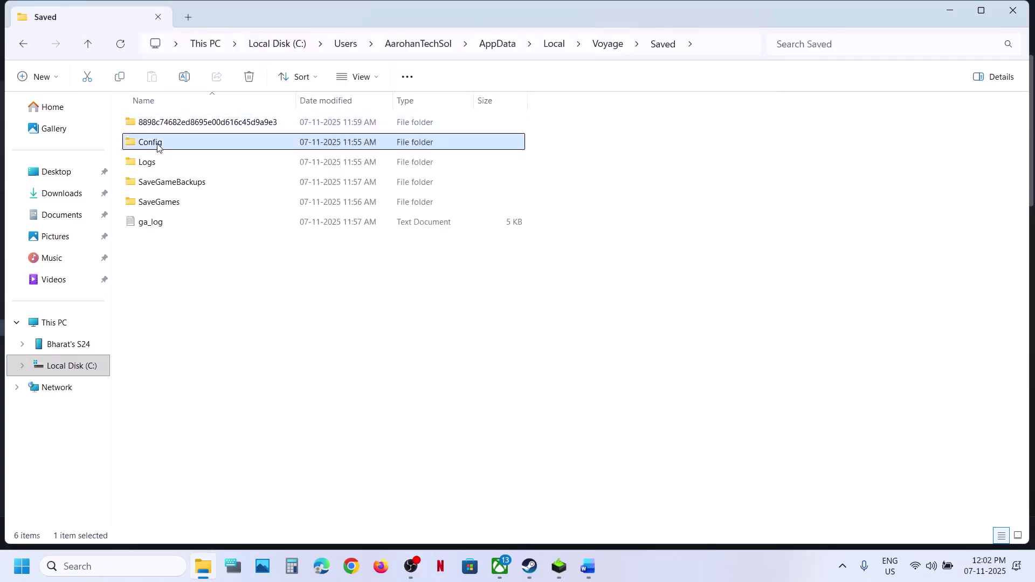
right_click(158, 145)
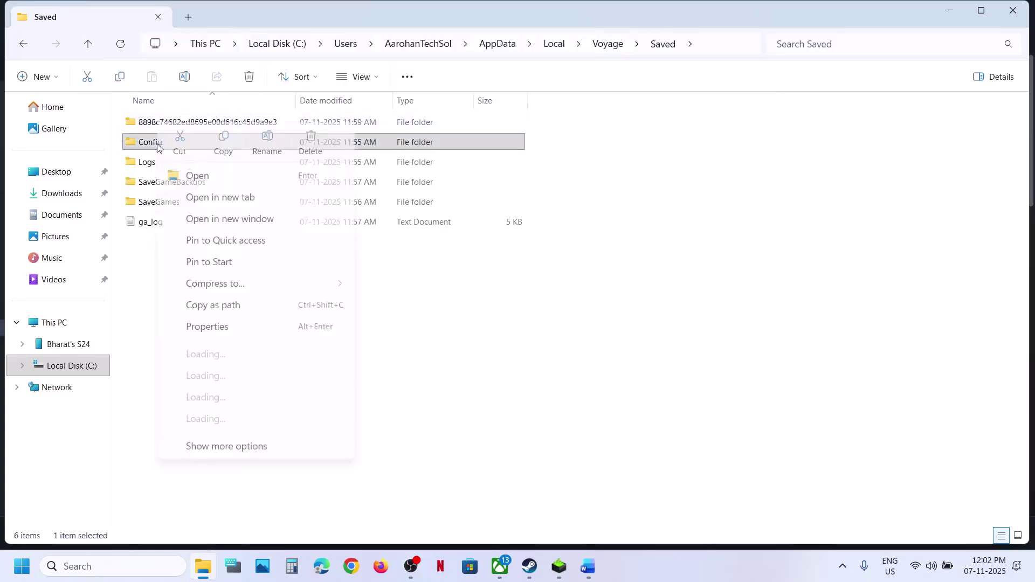
click(146, 270)
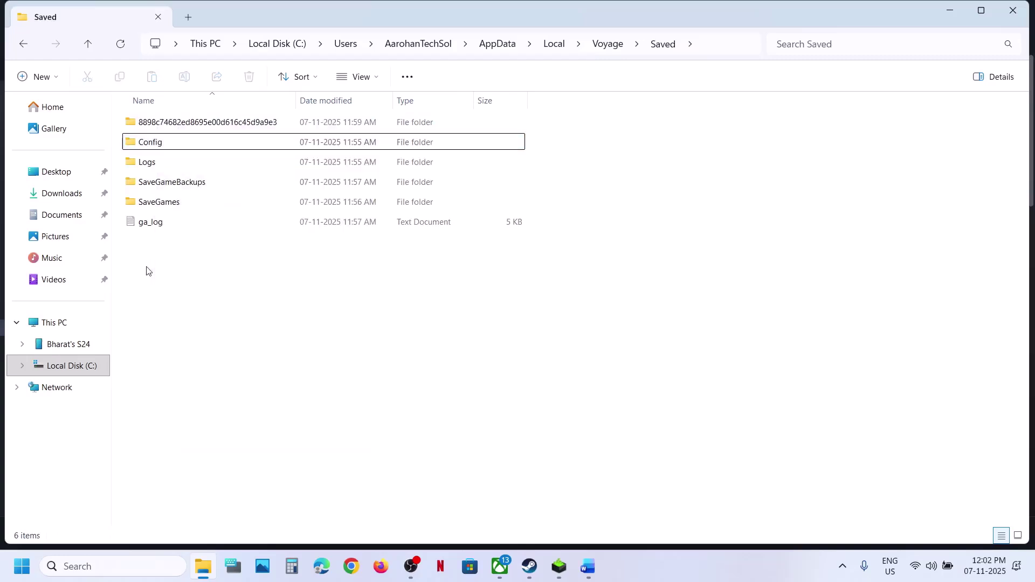
right_click(192, 148)
key(Escape)
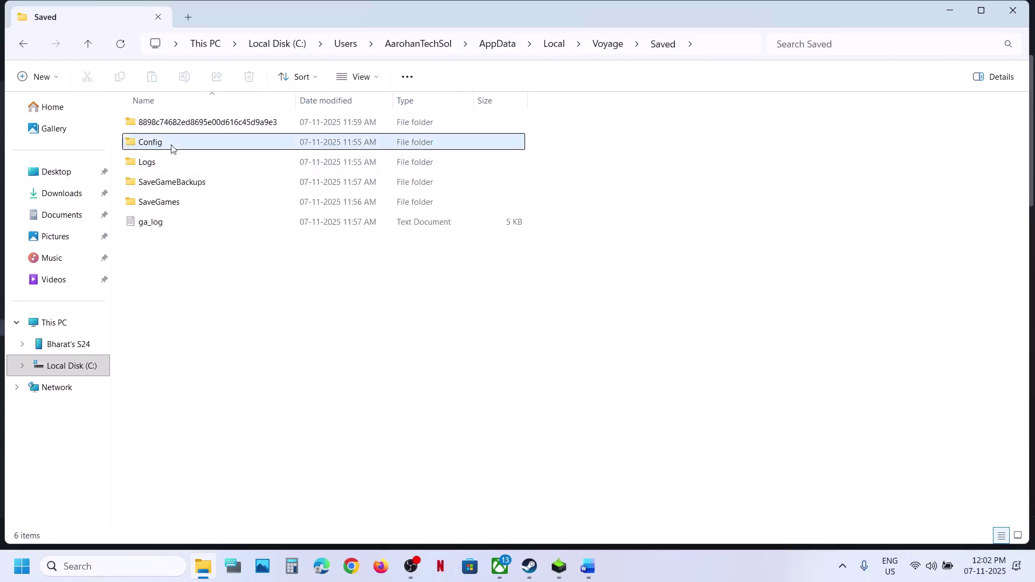
Rename the Config folder inside Saved to Config.old
right_click(172, 149)
click(281, 148)
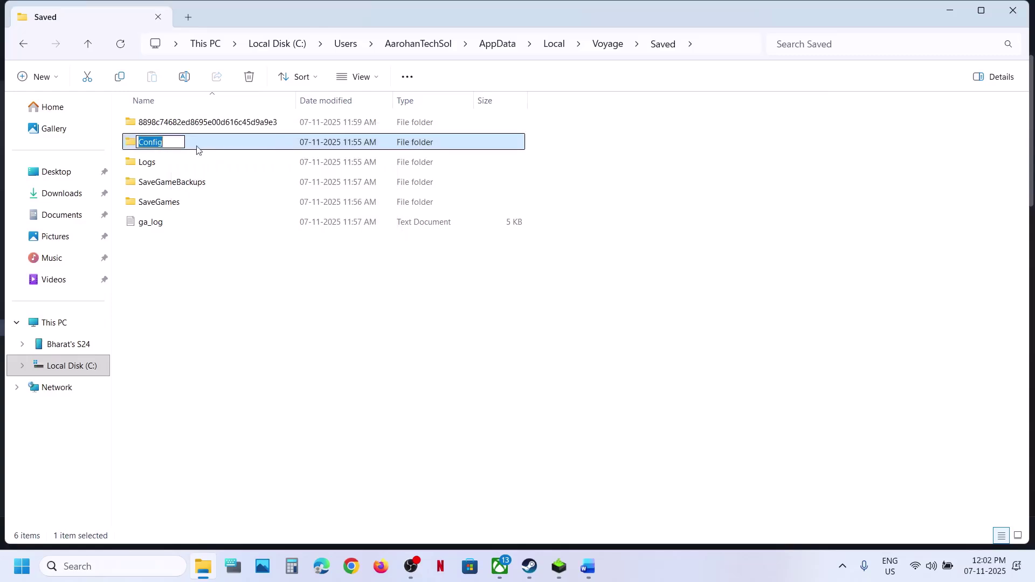
click(184, 142)
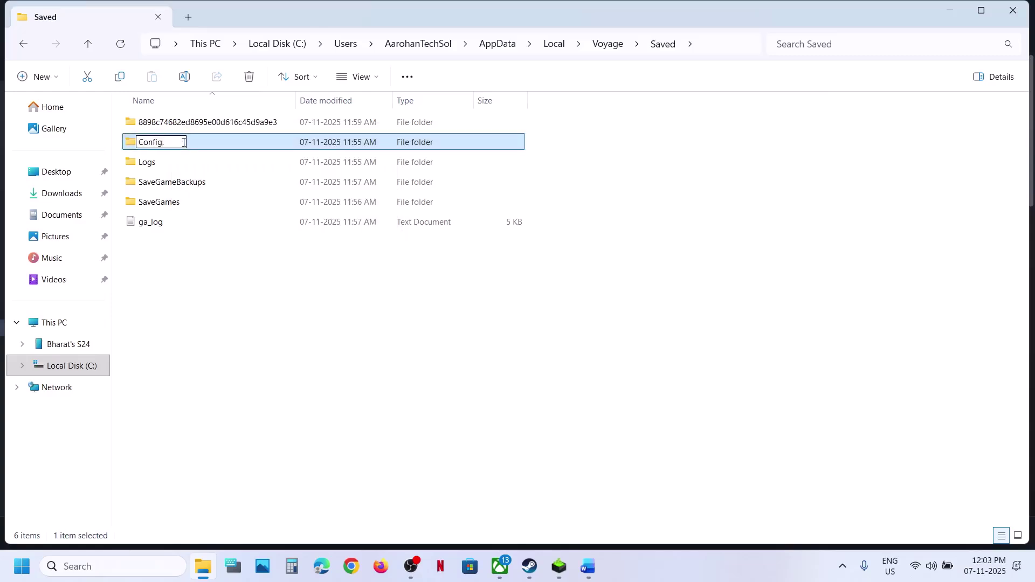
click(310, 346)
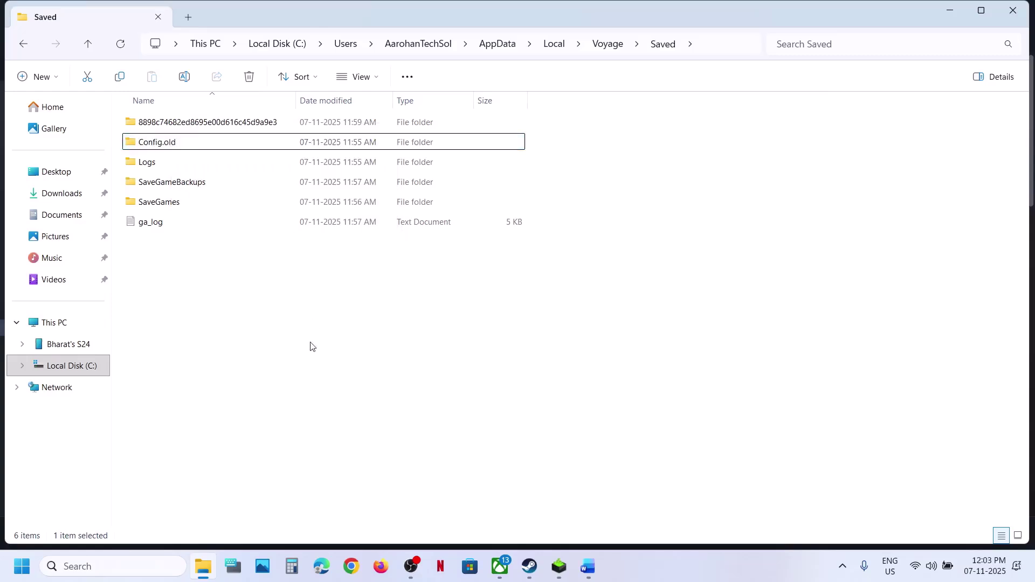
Switch back to the Word notes and read Step 4 about deleting DirectX shaders
click(528, 566)
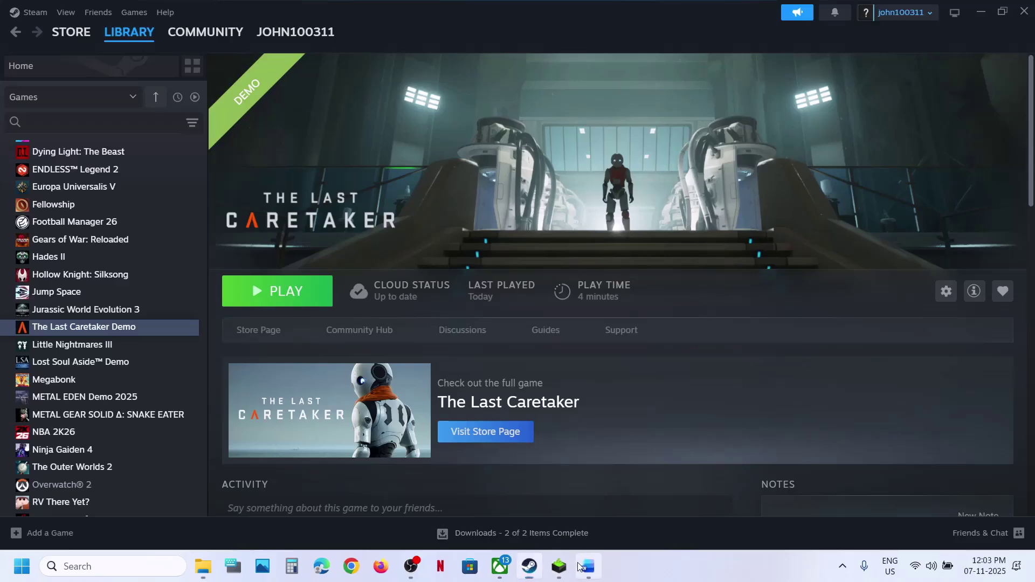
click(588, 566)
scroll(398, 404, down, 2)
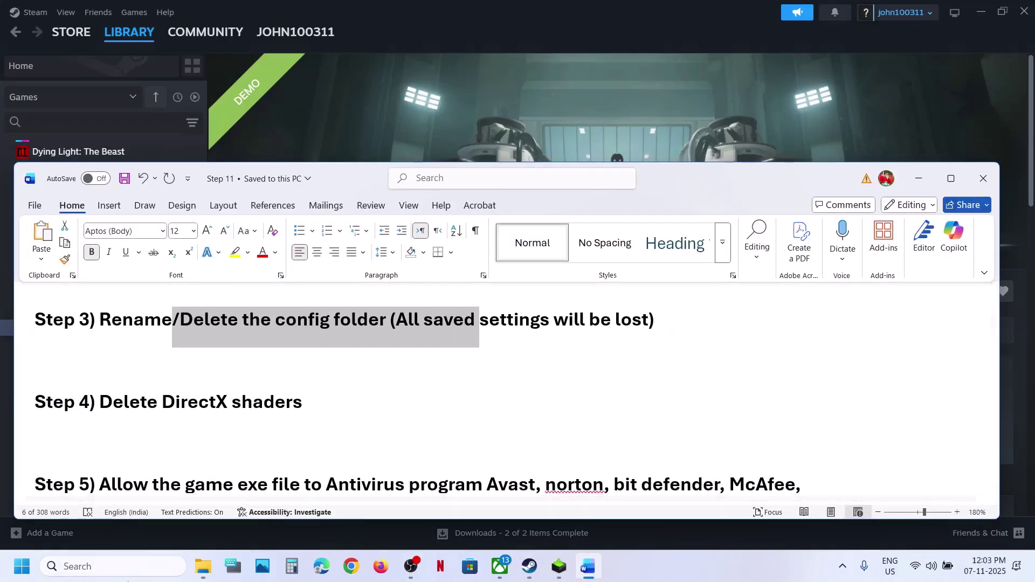
Run Disk Cleanup on drive C: with all file categories selected, including DirectX Shader Cache, and permanently delete those files
click(115, 567)
text(disk)
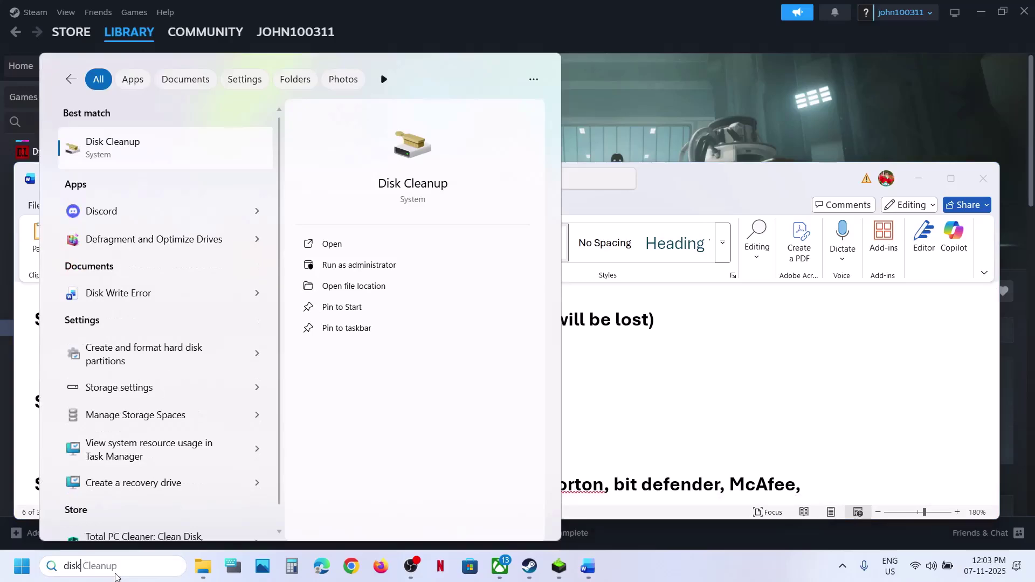
click(131, 146)
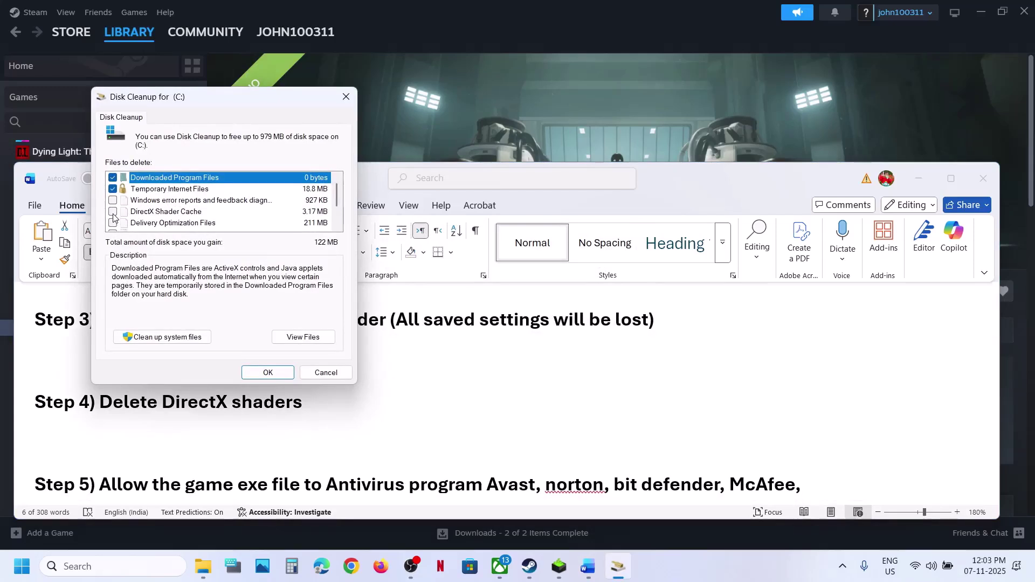
scroll(116, 203, down, 1)
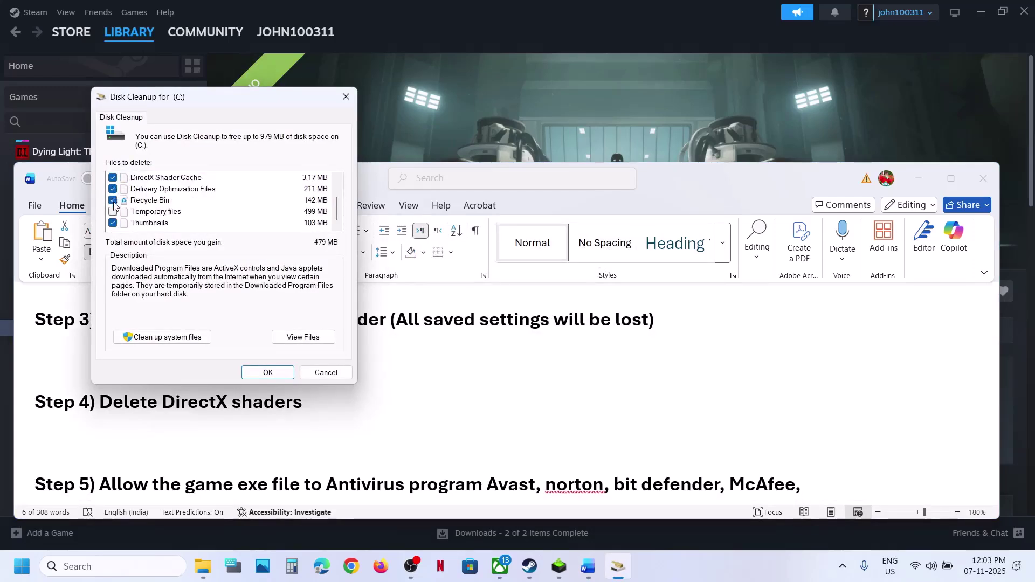
scroll(129, 205, up, 1)
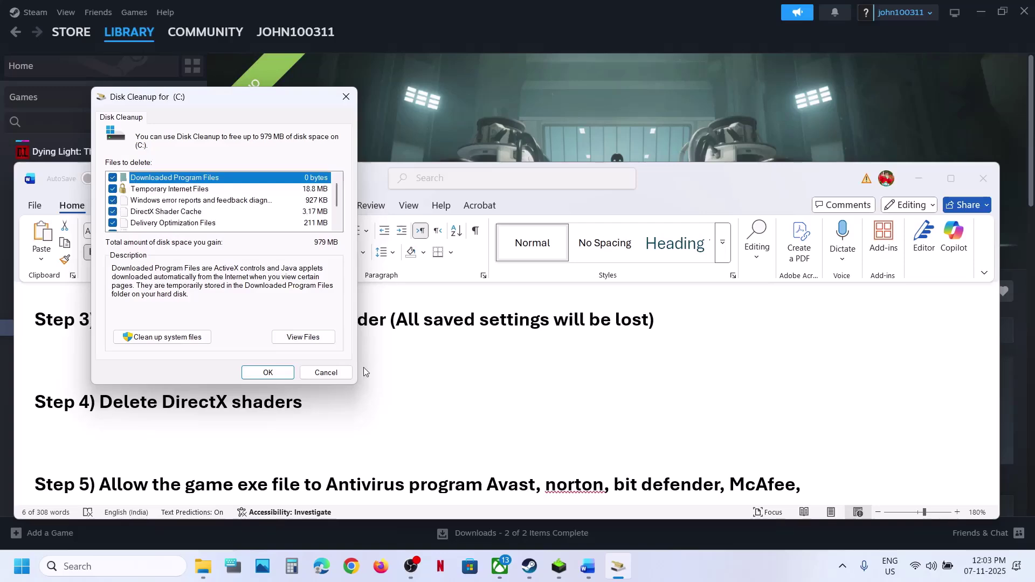
click(280, 378)
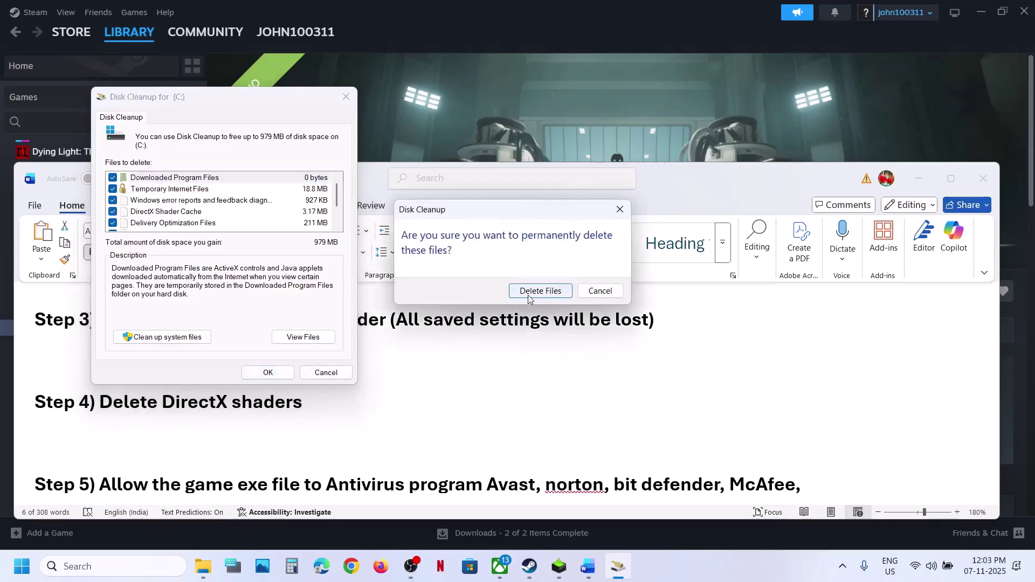
click(528, 296)
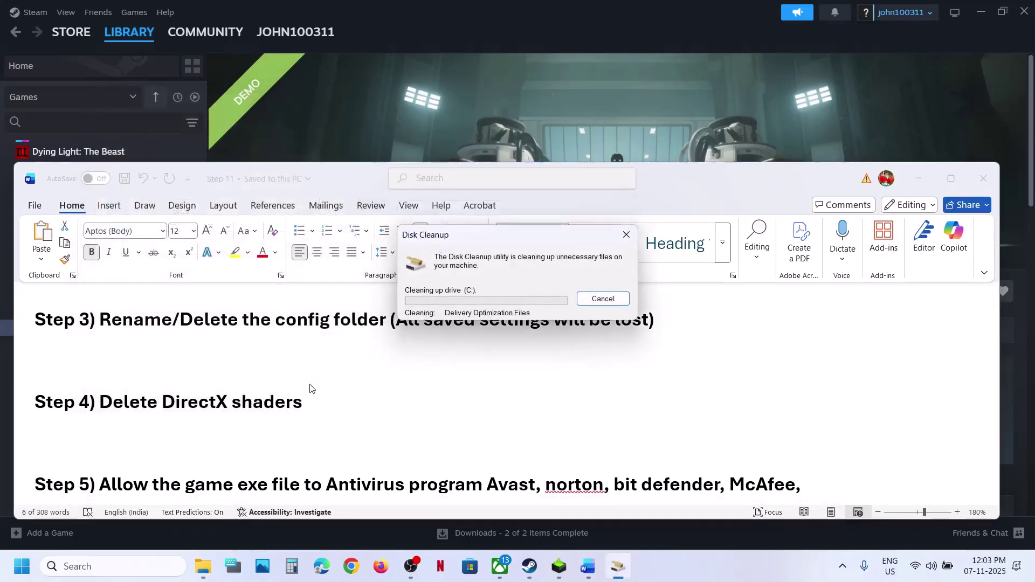
Read Step 5 of the Word notes about allowing the game exe file through the antivirus program and firewall
scroll(310, 385, down, 3)
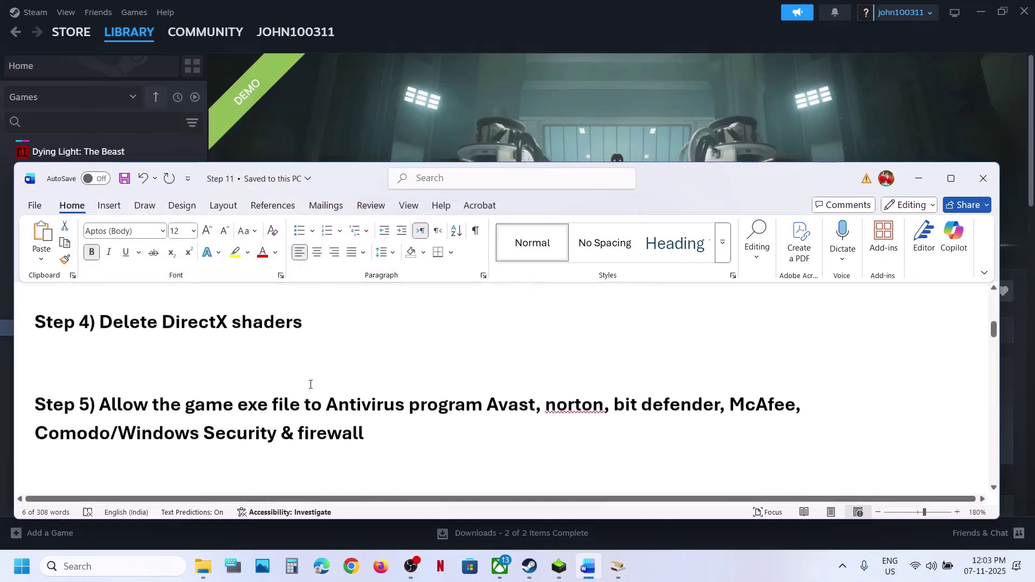
drag(125, 397, 551, 421)
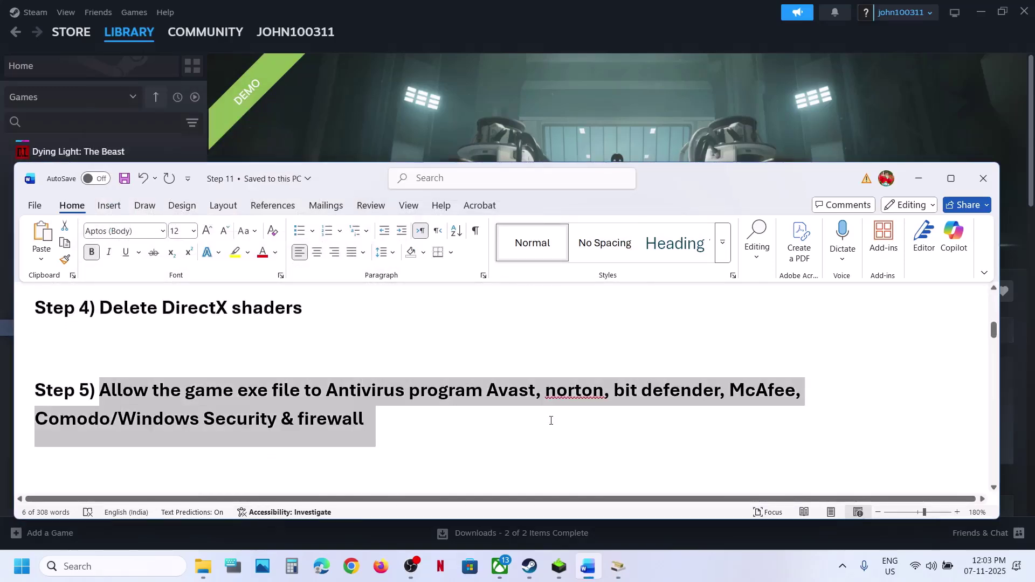
key(Right)
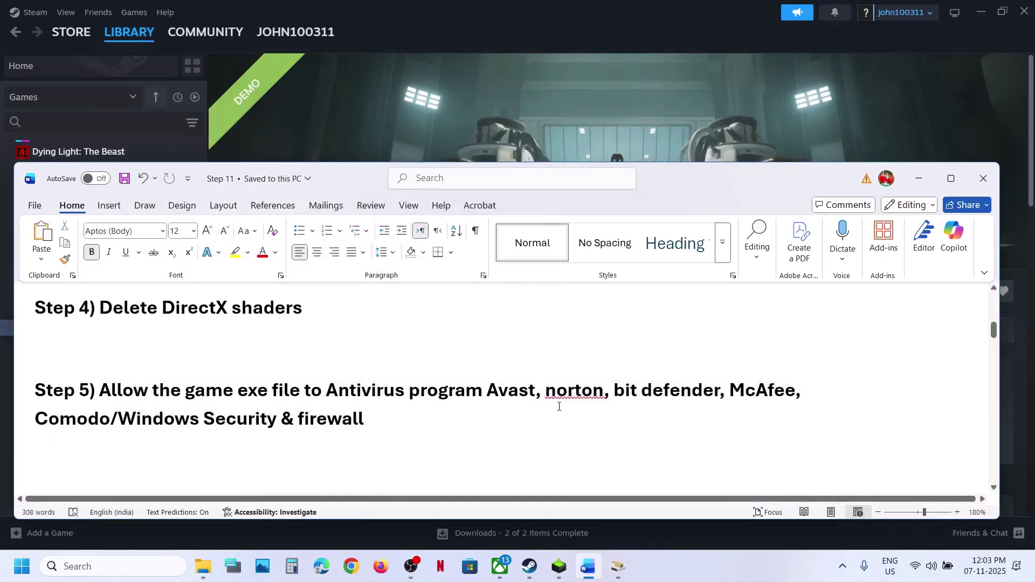
Open the list of apps allowed through Controlled folder access in Windows Security's ransomware protection, granting the permission request
key(super+i)
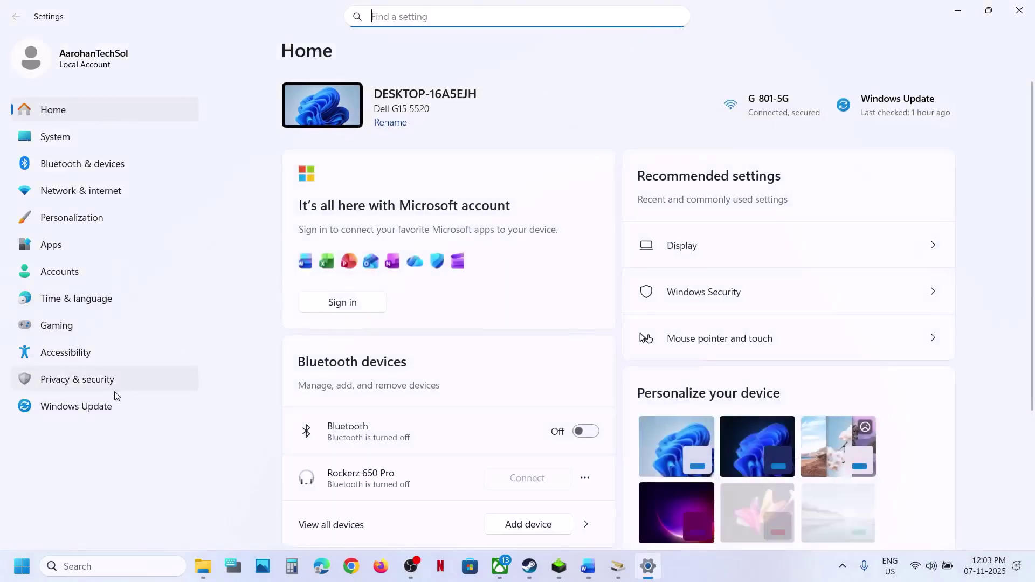
click(98, 386)
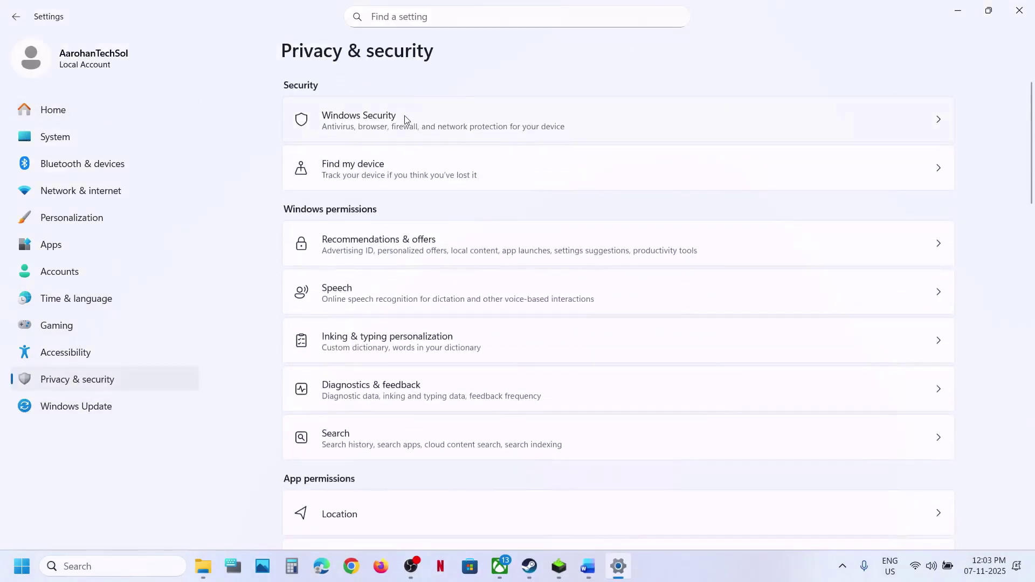
click(404, 116)
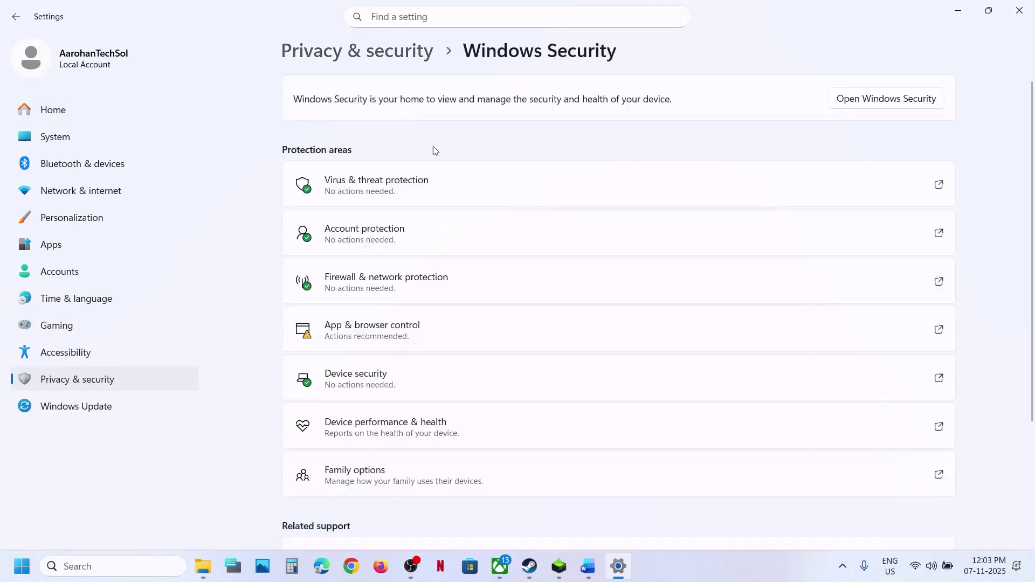
click(381, 196)
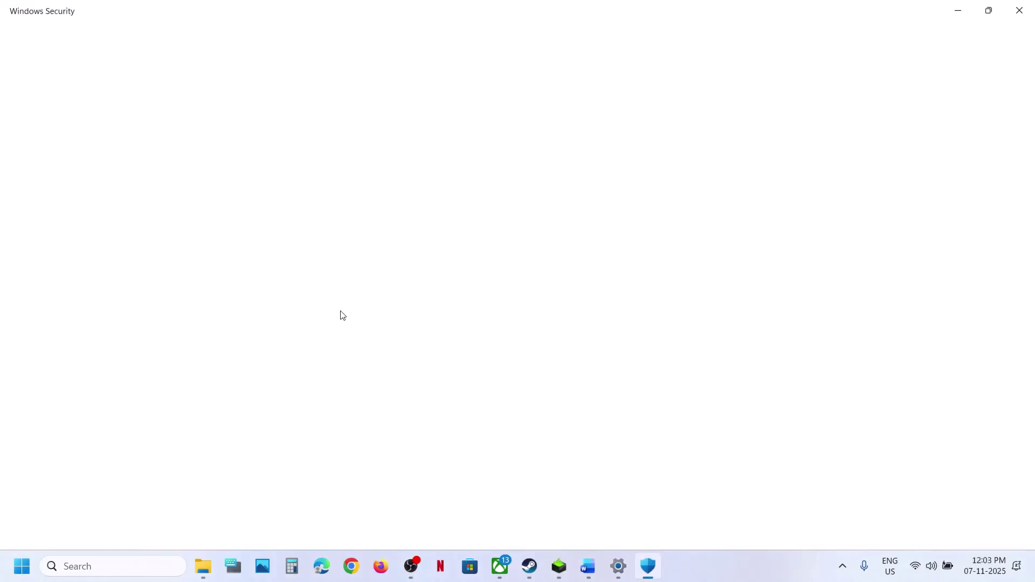
scroll(341, 315, down, 2)
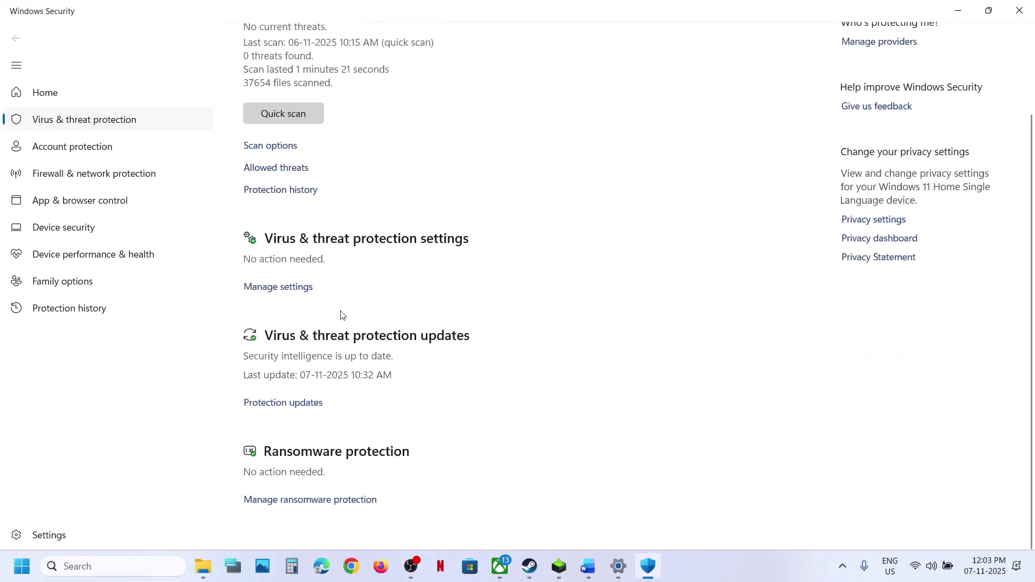
click(318, 500)
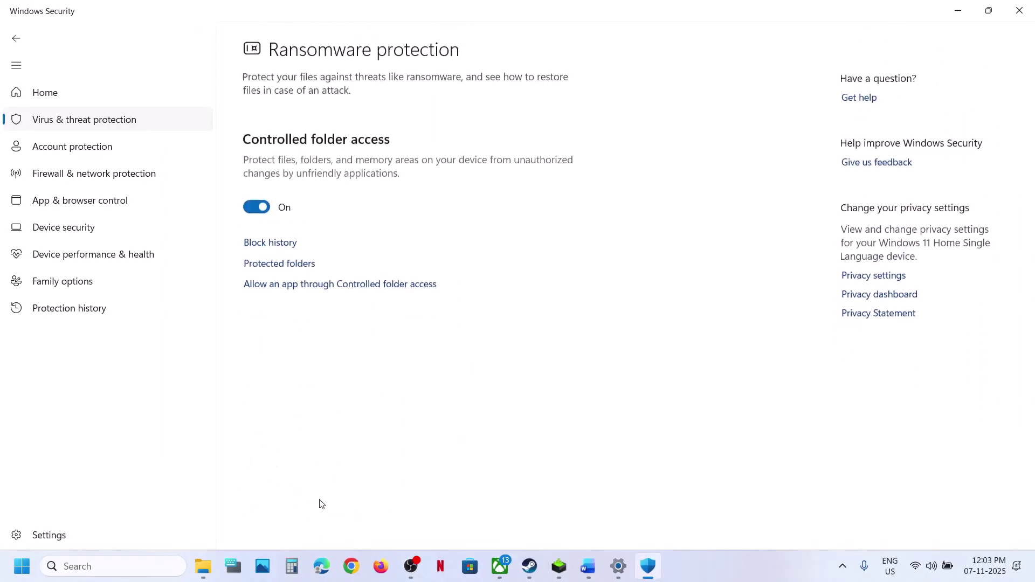
click(305, 286)
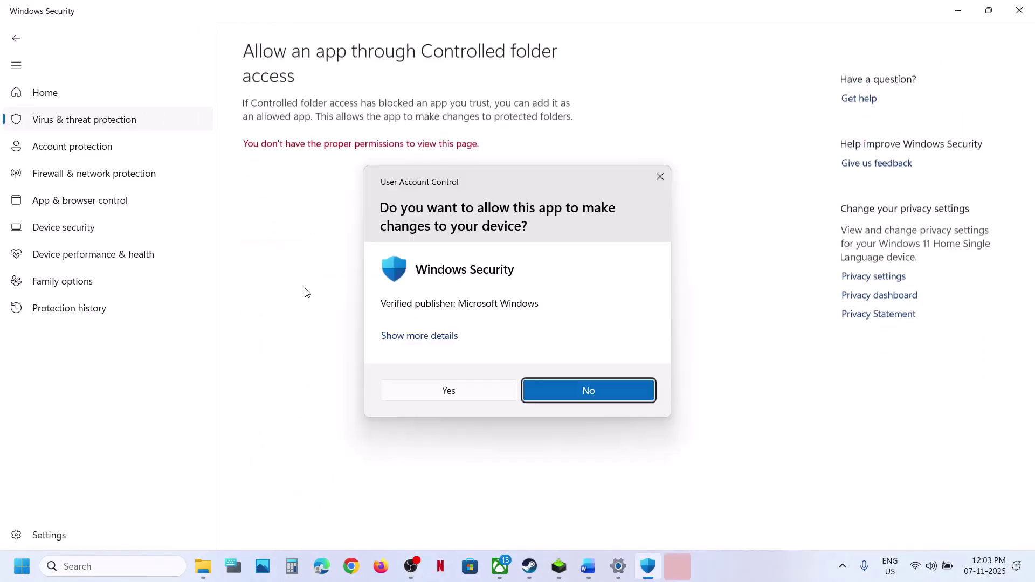
click(442, 389)
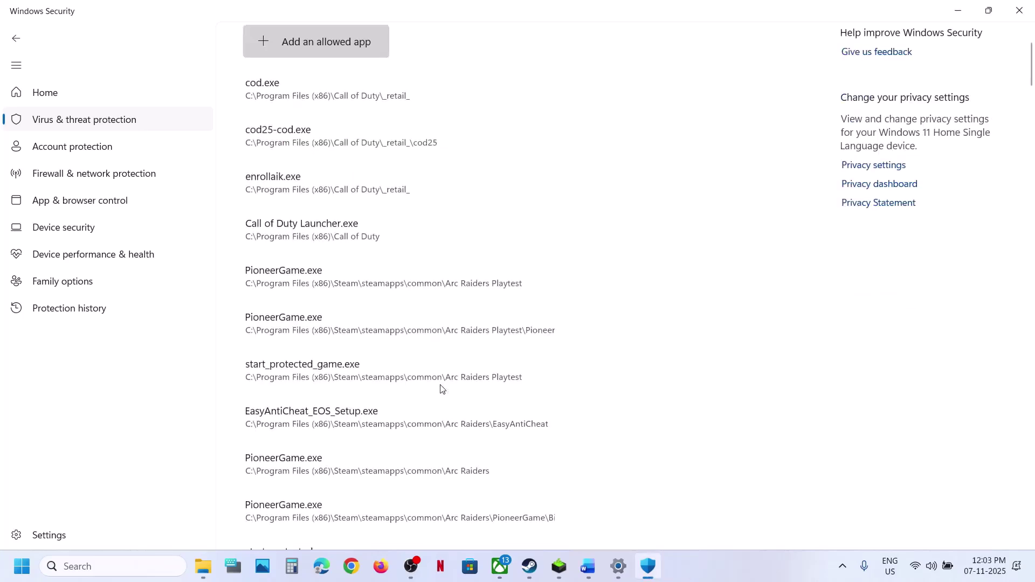
Add the Voyage application from the steamapps\common\TheLastCaretakerDemo folder to the apps allowed through Controlled folder access
click(351, 47)
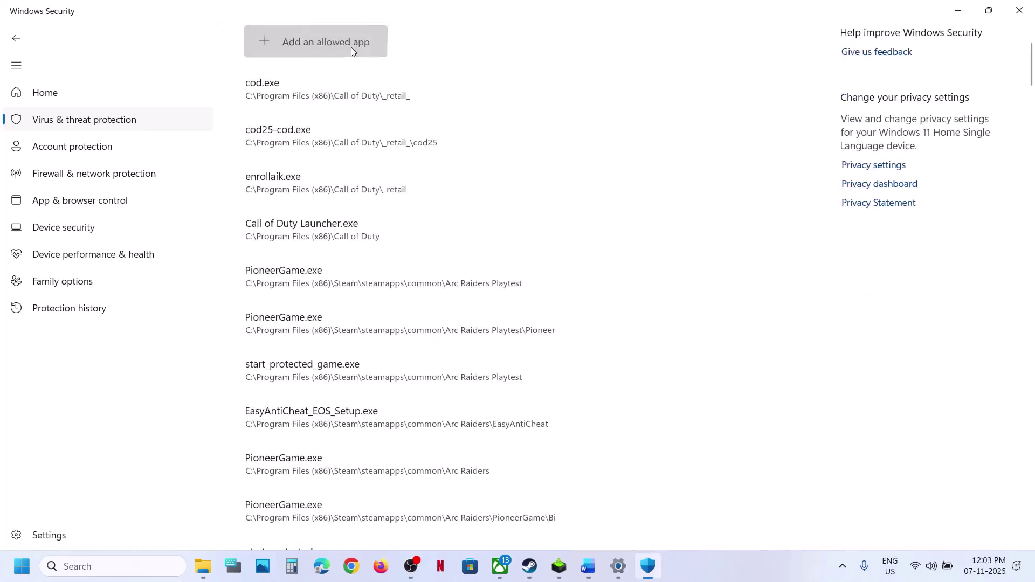
click(330, 99)
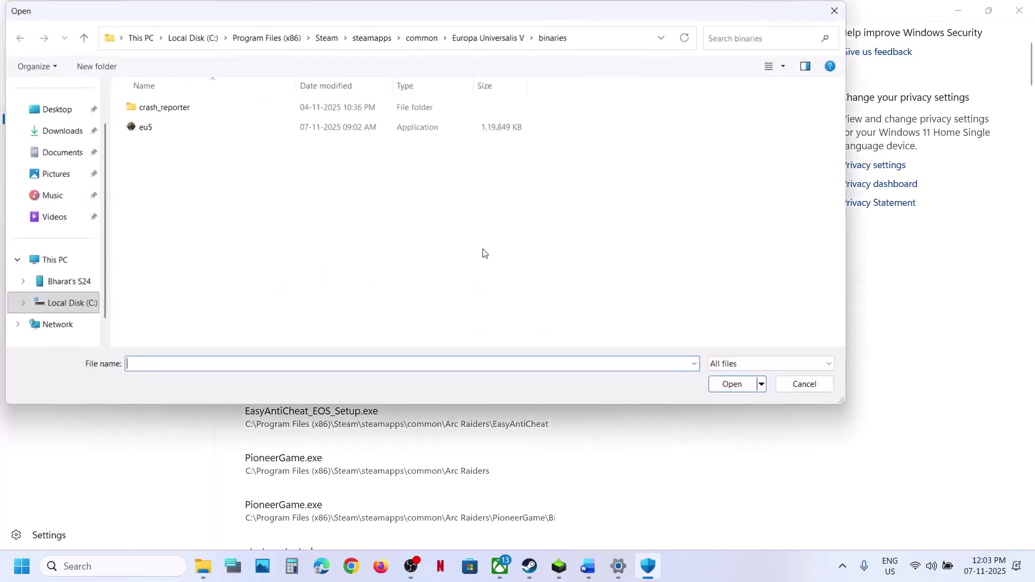
click(424, 37)
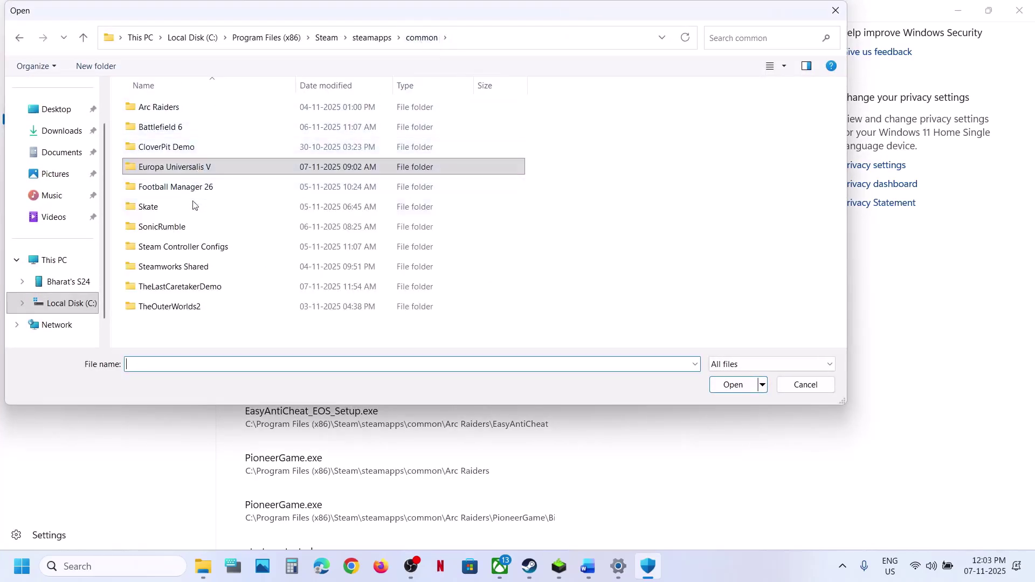
click(172, 284)
double_click(172, 284)
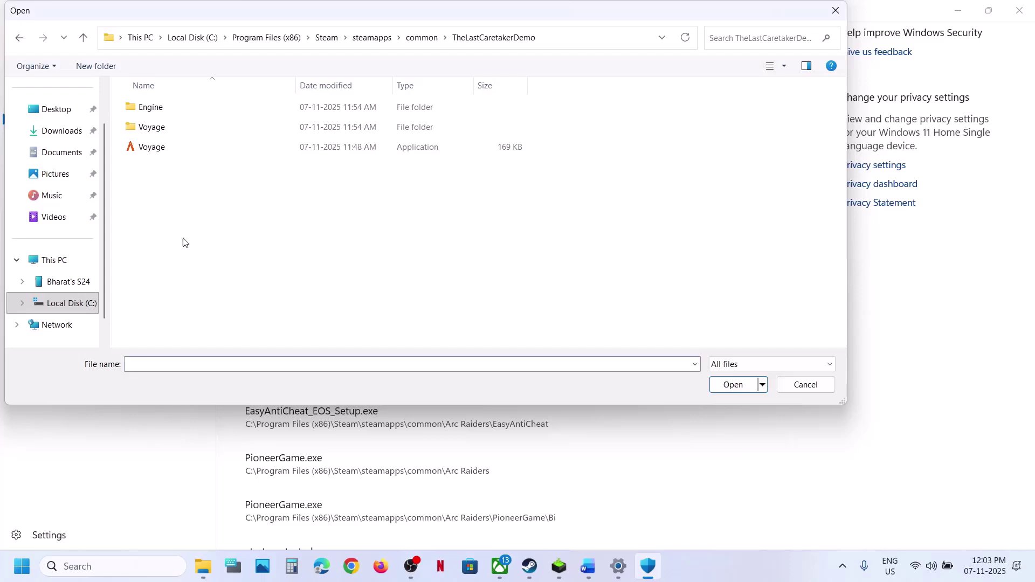
click(169, 148)
click(720, 389)
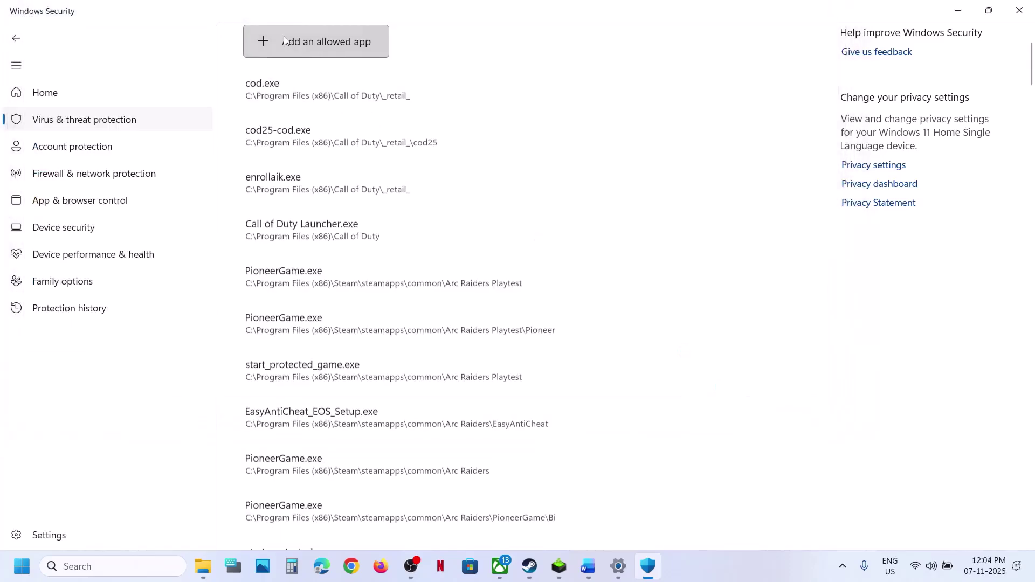
Allow VoyageSteam-Win64-Shipping from TheLastCaretakerDemo's Voyage\Binaries\Win64 folder through Controlled folder access, and close Windows Security and Settings
click(344, 53)
click(319, 95)
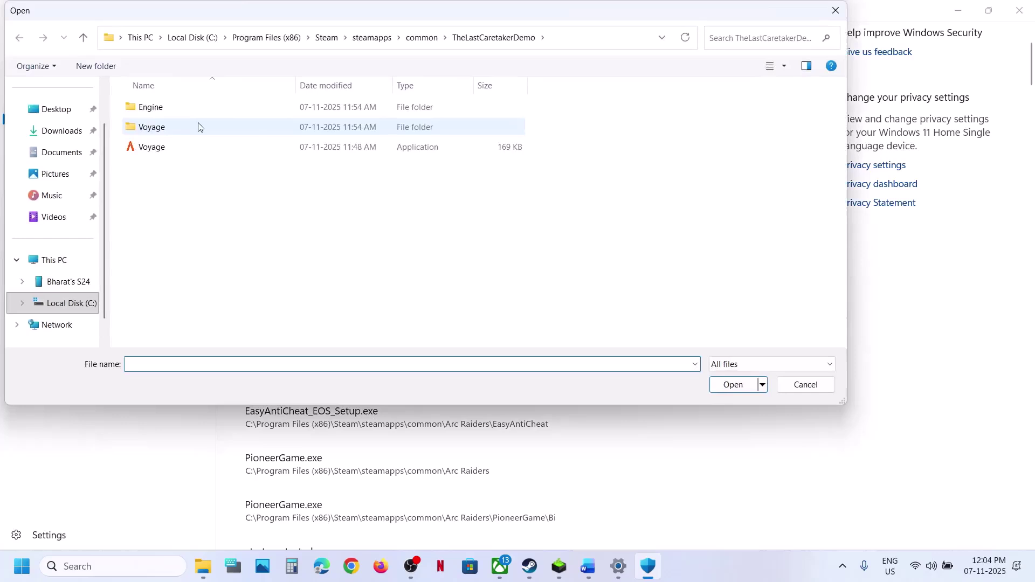
double_click(161, 127)
double_click(162, 111)
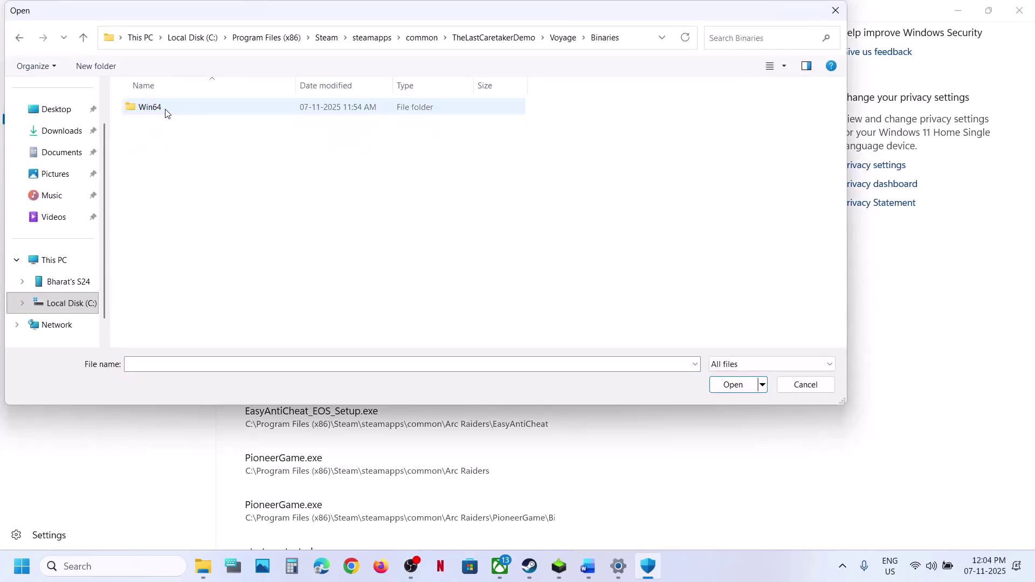
double_click(163, 110)
click(174, 149)
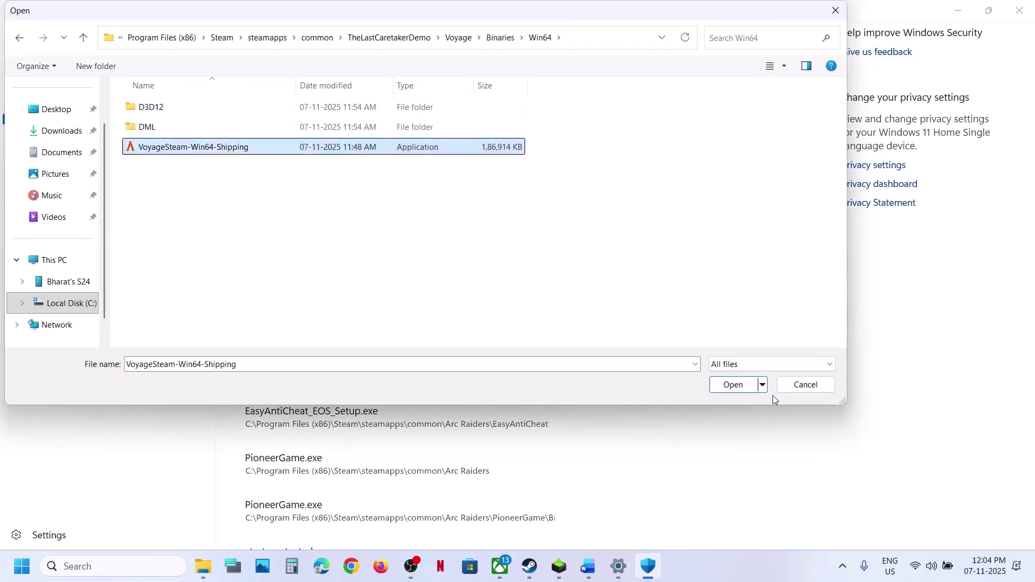
click(733, 384)
click(1022, 11)
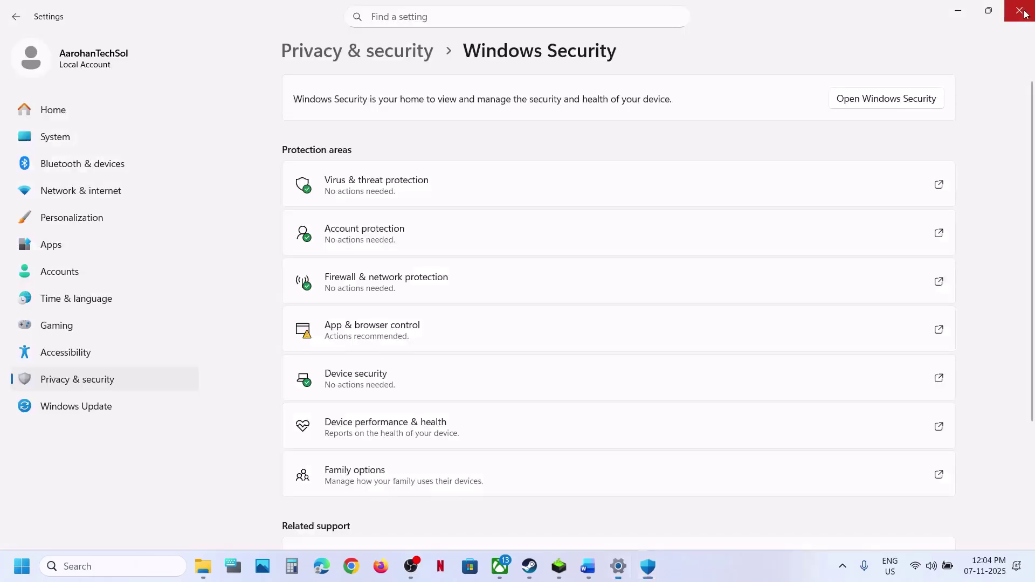
click(1019, 11)
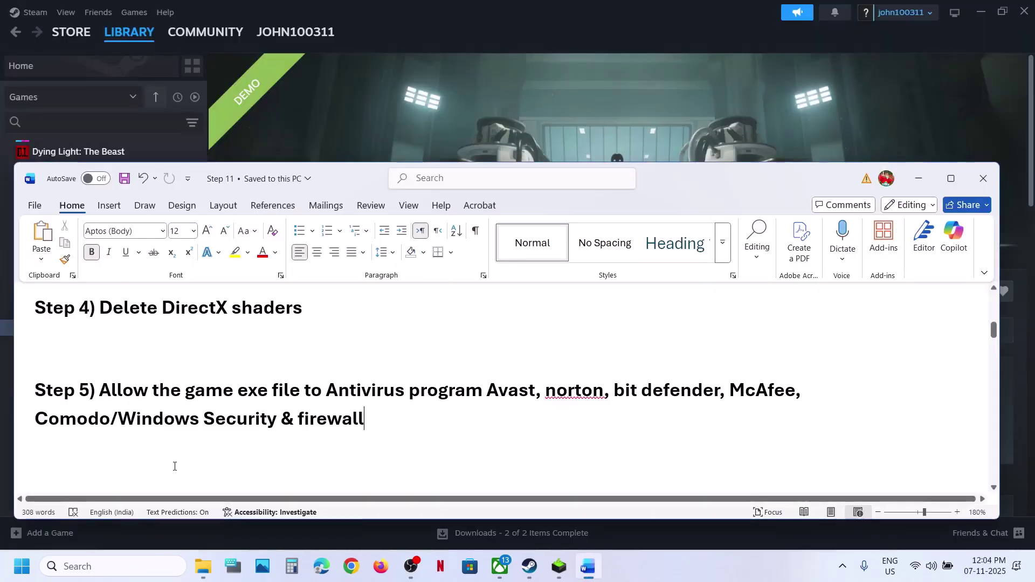
Open Windows Defender Firewall's allowed apps list from Control Panel and unlock its settings for changes
click(105, 567)
text(control)
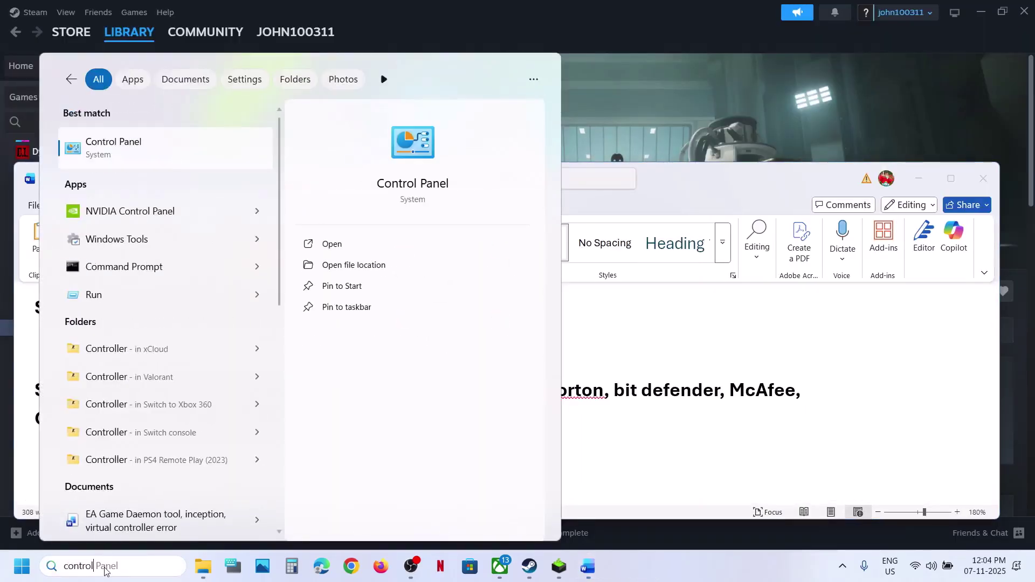
key(Return)
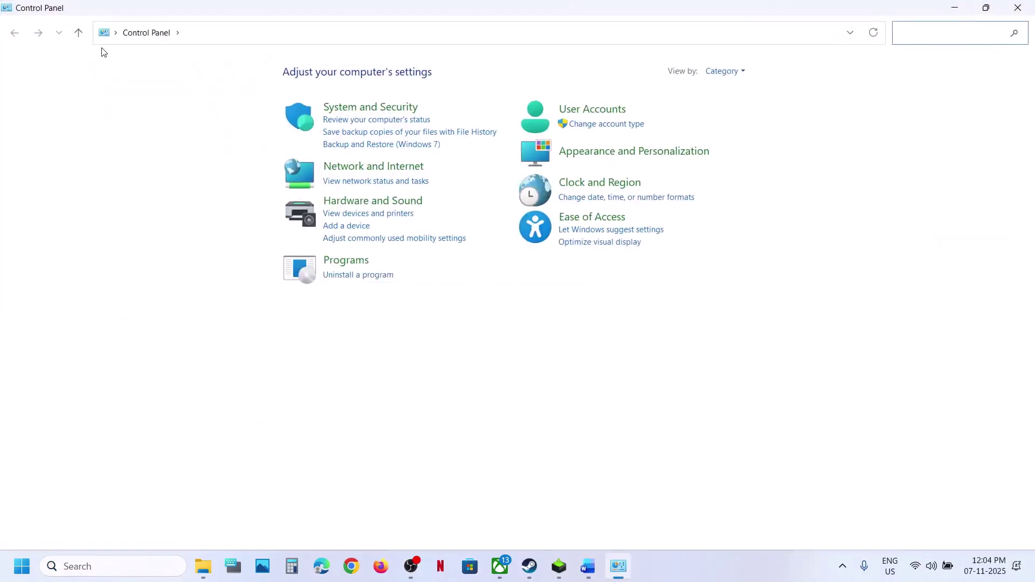
click(348, 106)
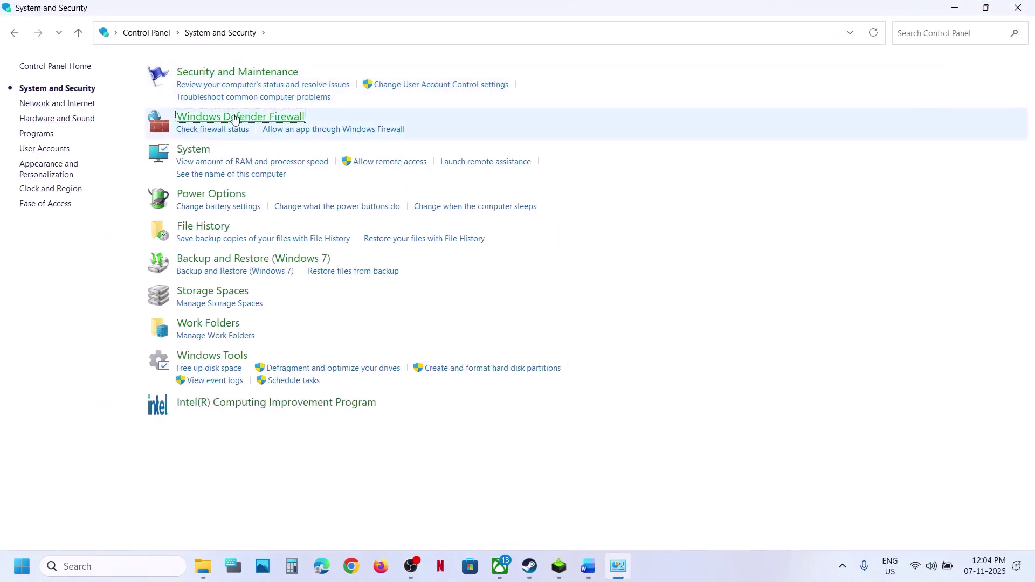
click(234, 119)
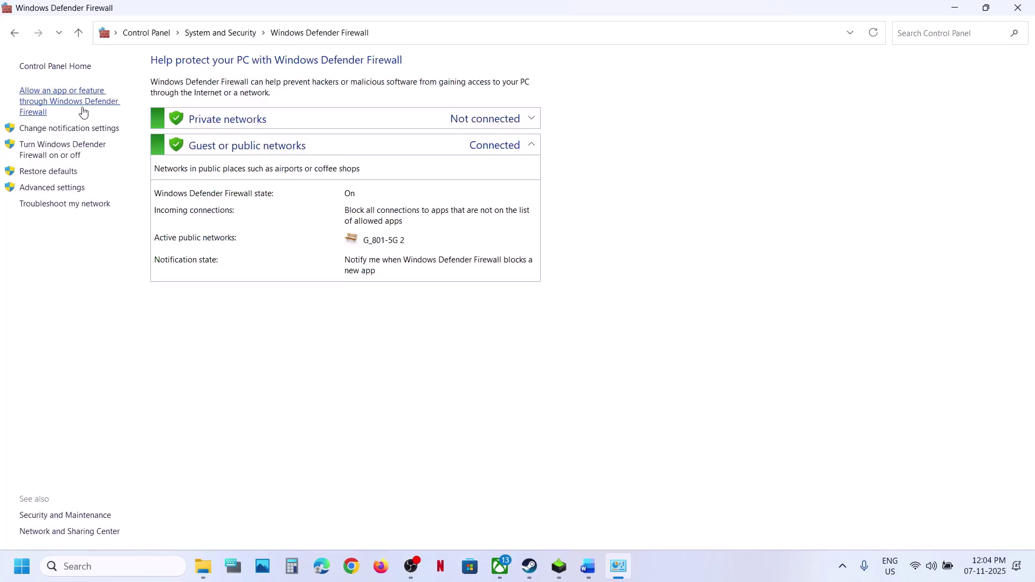
click(664, 104)
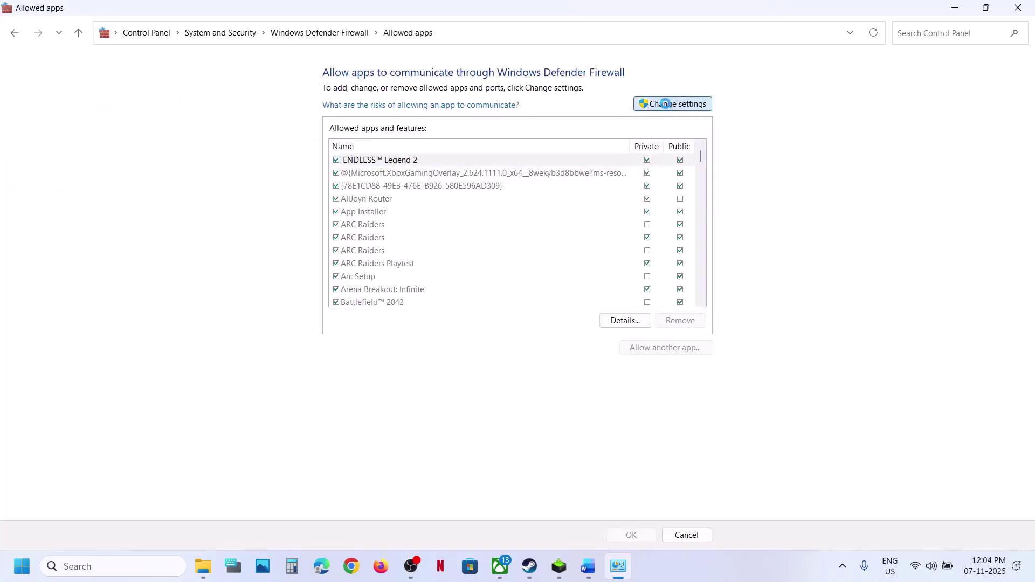
Add the Voyage application from Steam's steamapps\common\TheLastCaretakerDemo folder to the apps allowed through the firewall
click(659, 348)
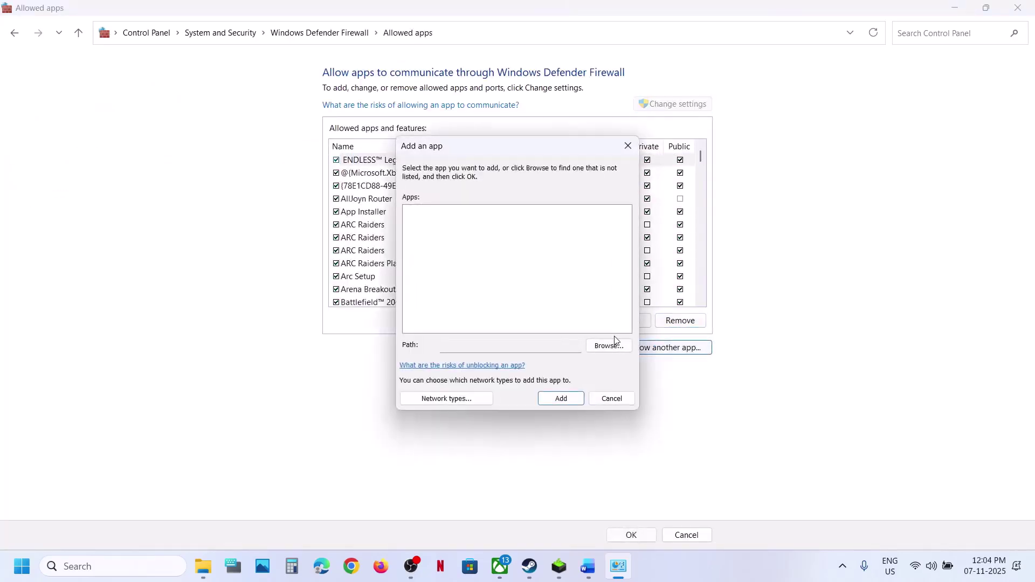
click(609, 345)
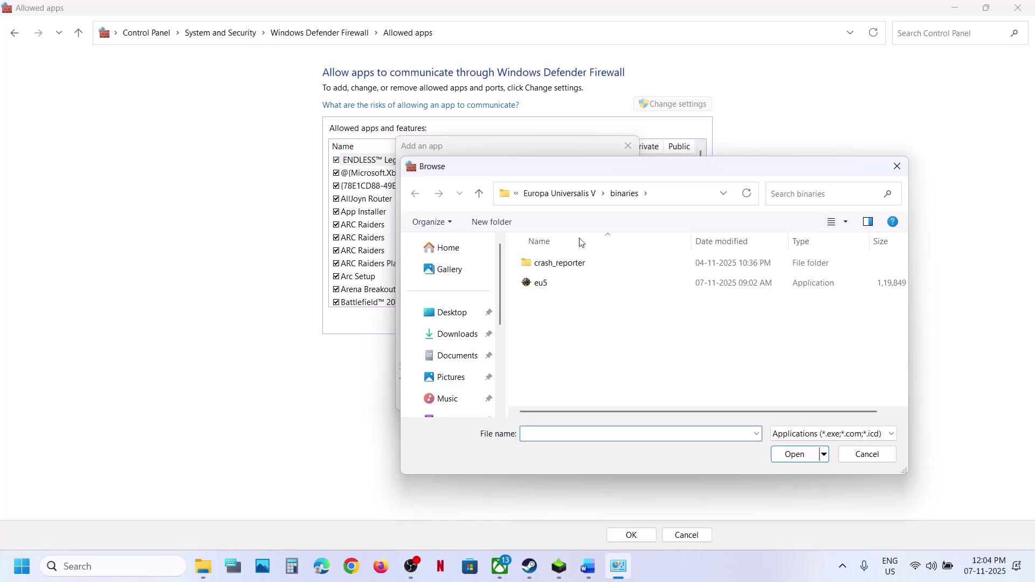
click(557, 193)
click(561, 194)
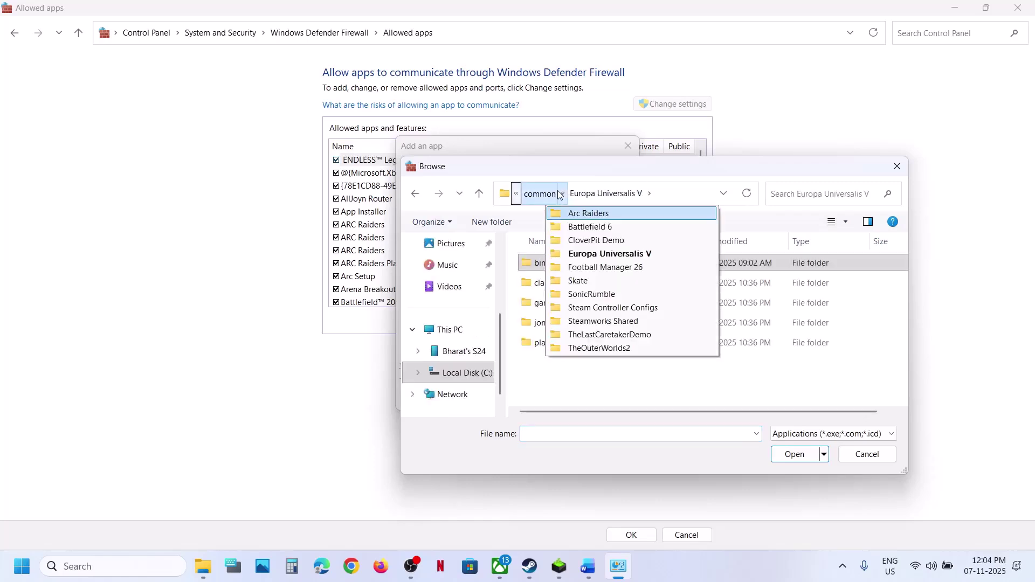
click(540, 193)
scroll(571, 337, down, 1)
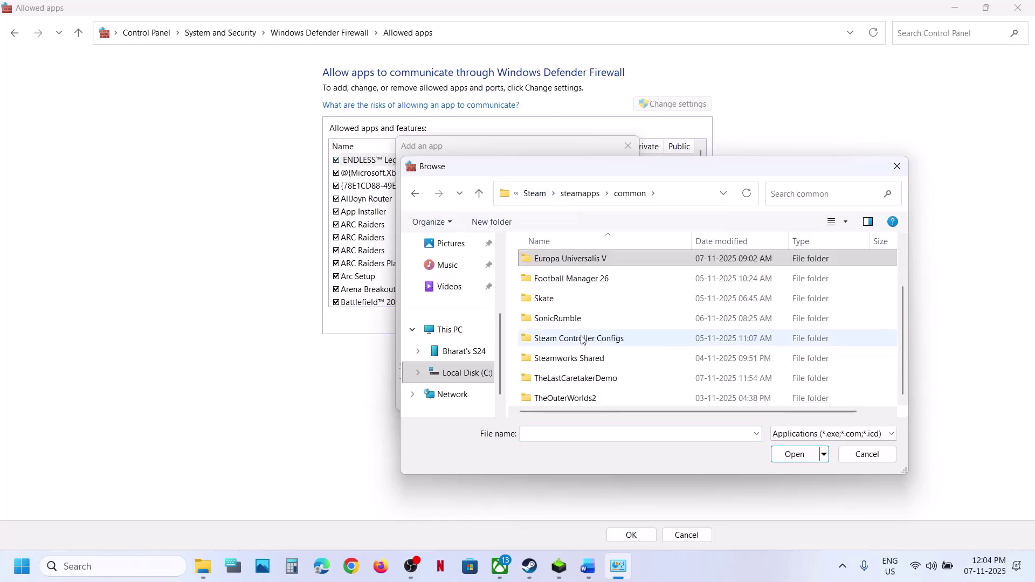
double_click(575, 379)
click(559, 307)
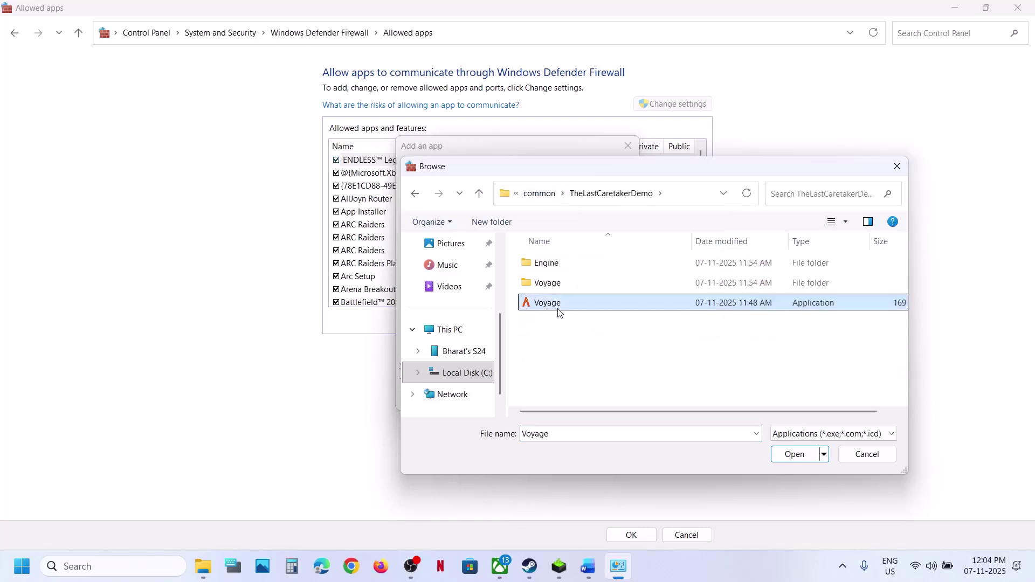
click(794, 454)
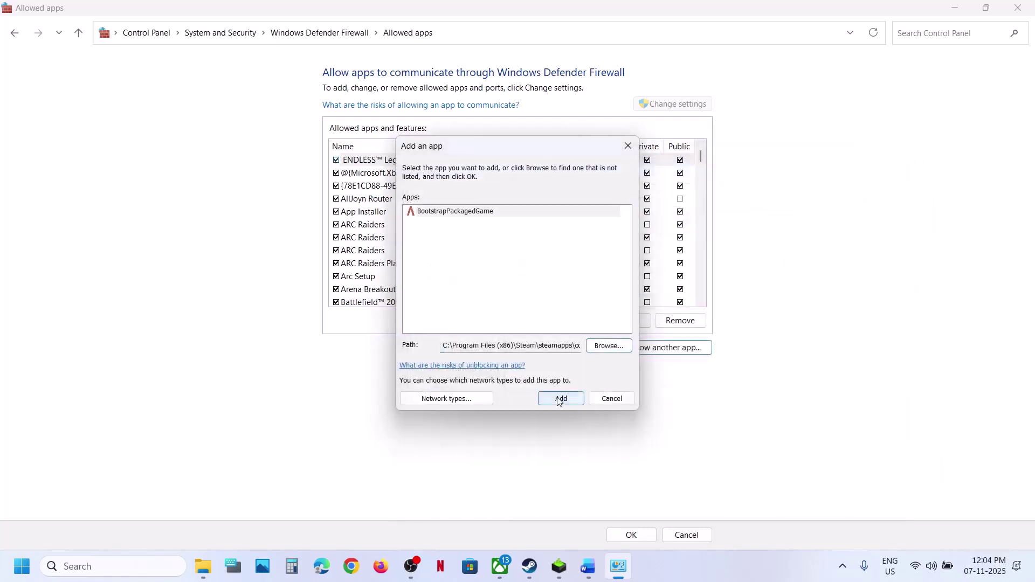
click(560, 399)
click(607, 325)
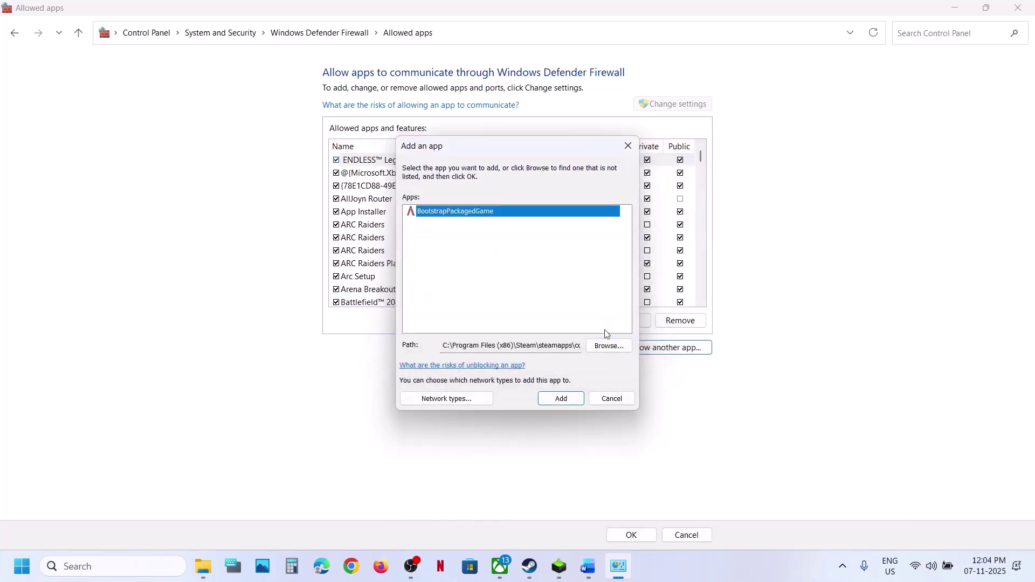
Allow VoyageSteam-Win64-Shipping from TheLastCaretakerDemo's Voyage\Binaries\Win64 folder through the firewall and close the allowed apps window
click(604, 349)
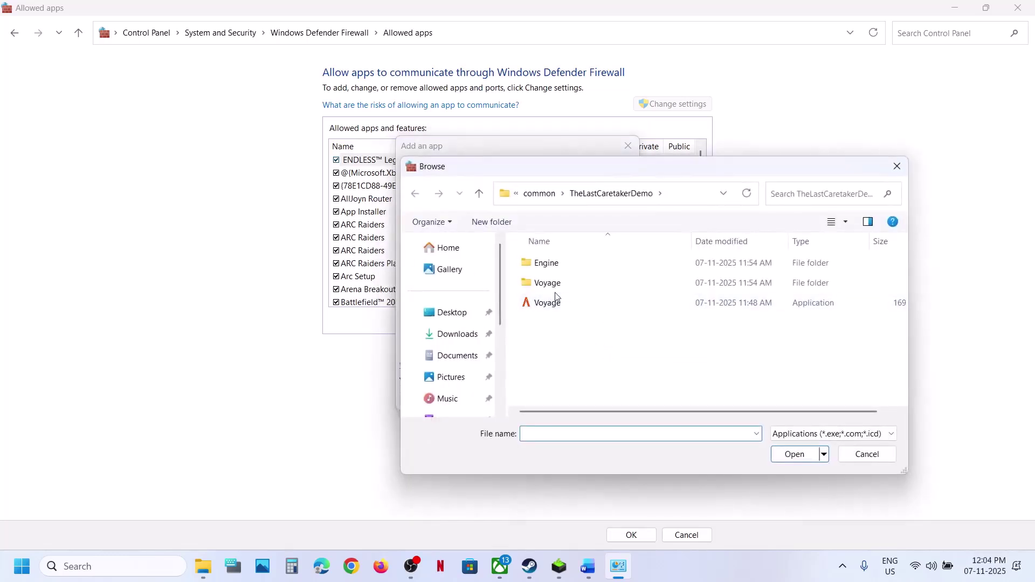
double_click(554, 285)
double_click(559, 270)
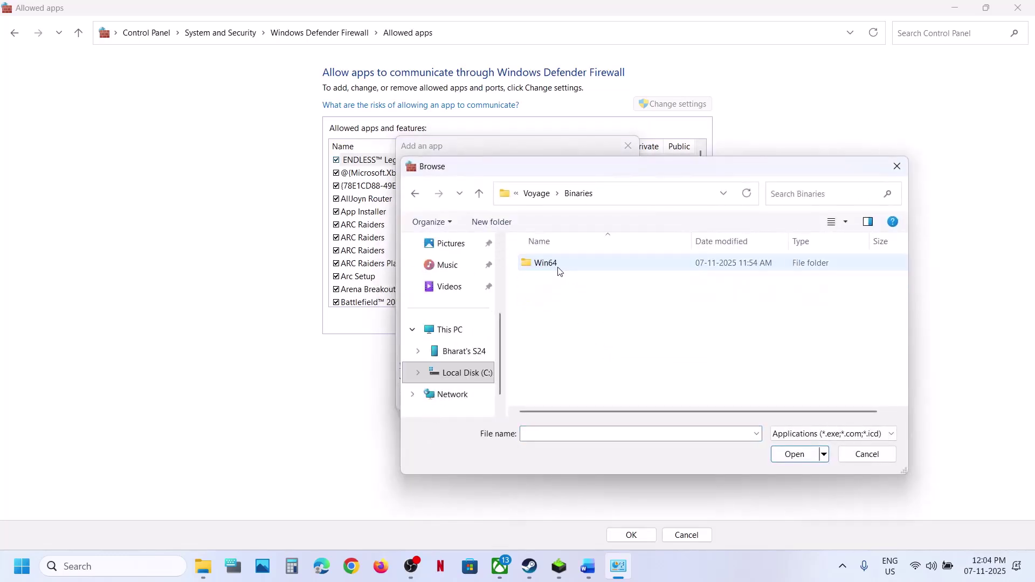
double_click(558, 270)
click(562, 302)
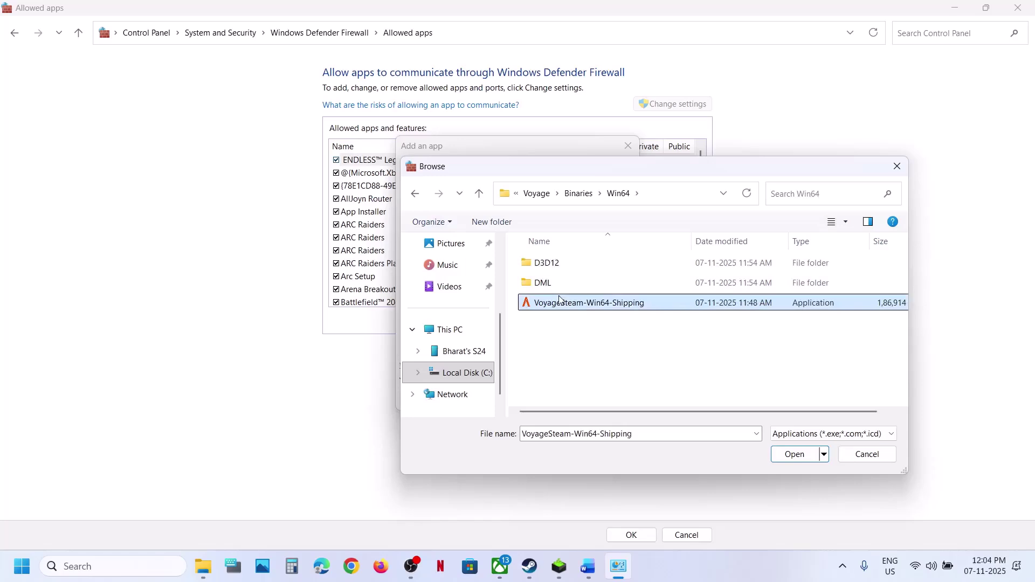
click(790, 454)
click(563, 400)
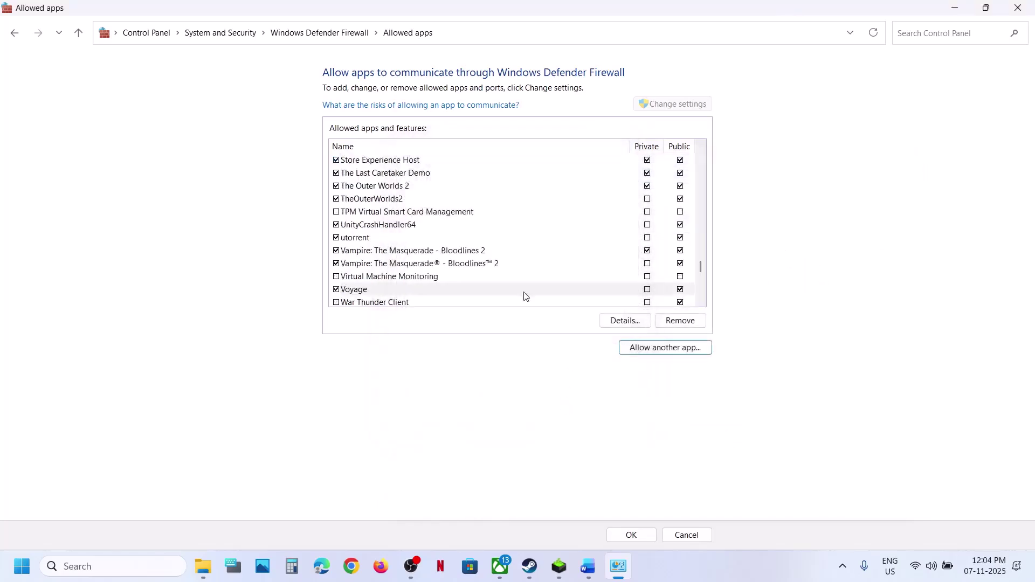
click(1022, 9)
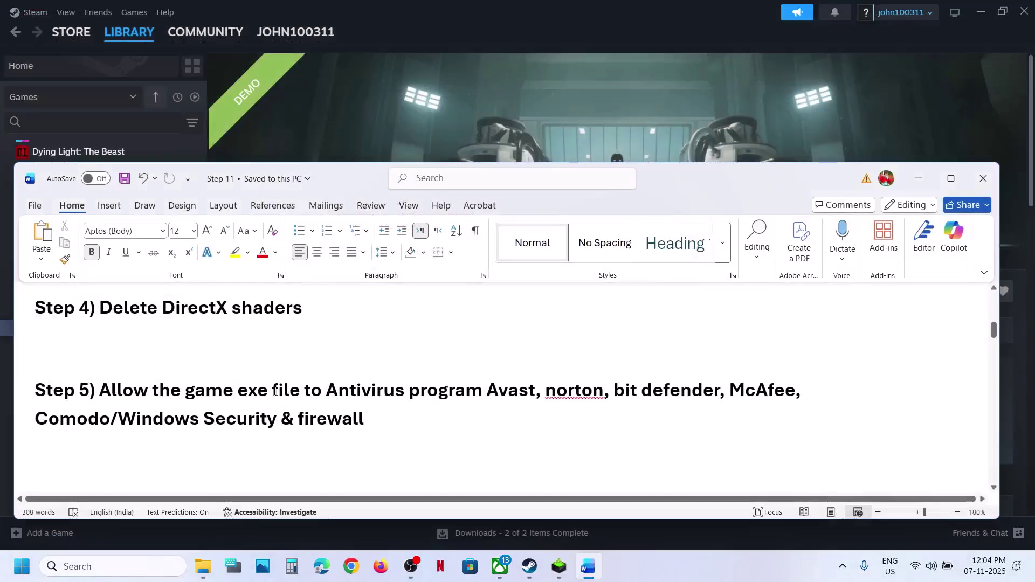
Check the Word guide and view the file integrity verification option in The Last Caretaker Demo's Steam properties, closing them after inspection
drag(272, 390, 794, 390)
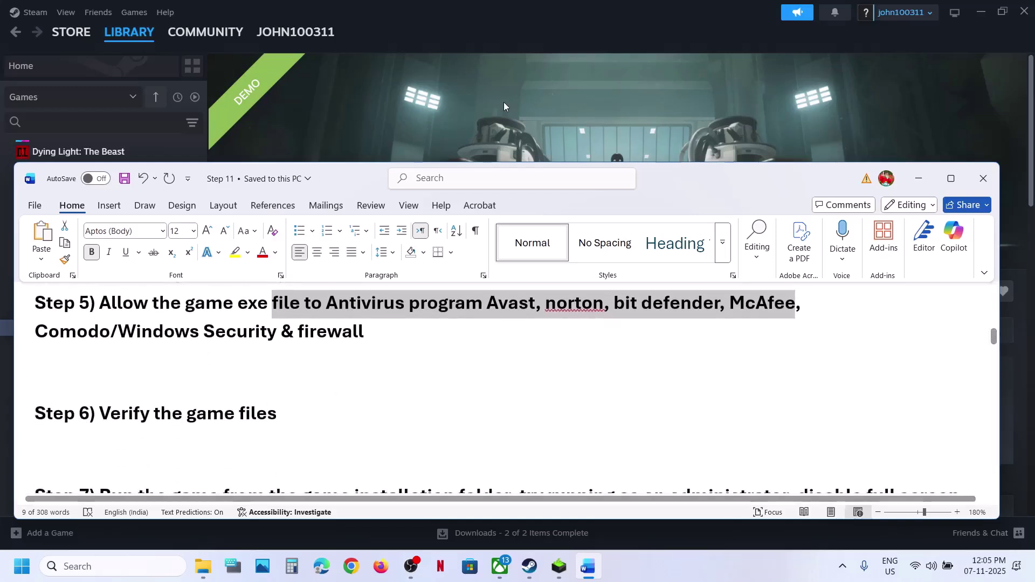
click(497, 119)
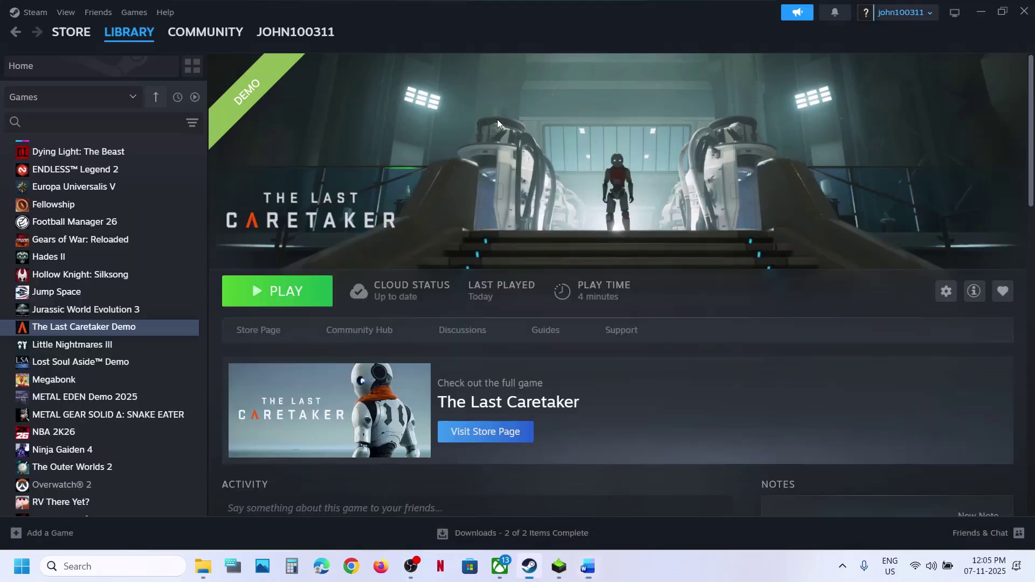
right_click(88, 330)
click(130, 429)
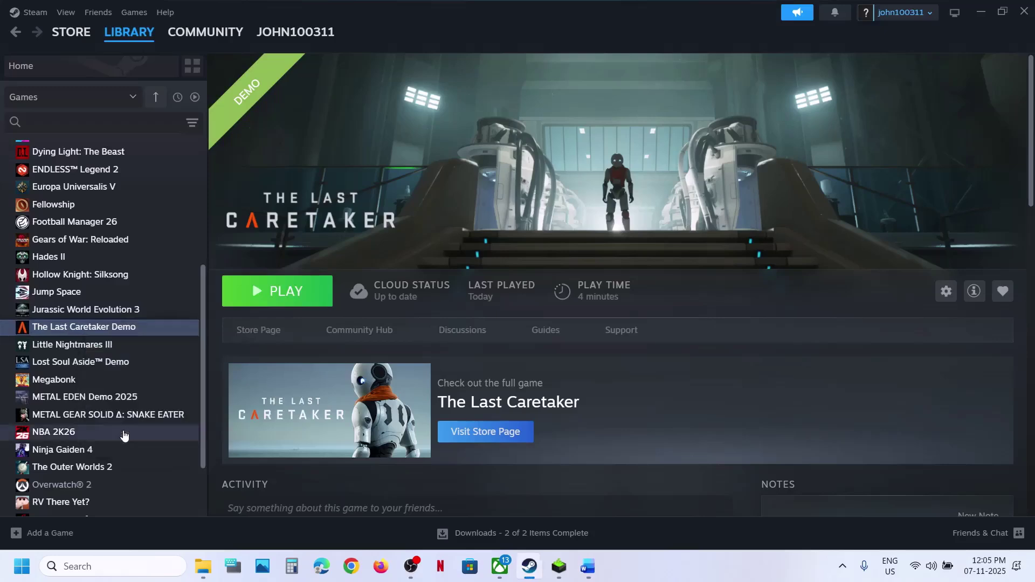
click(334, 207)
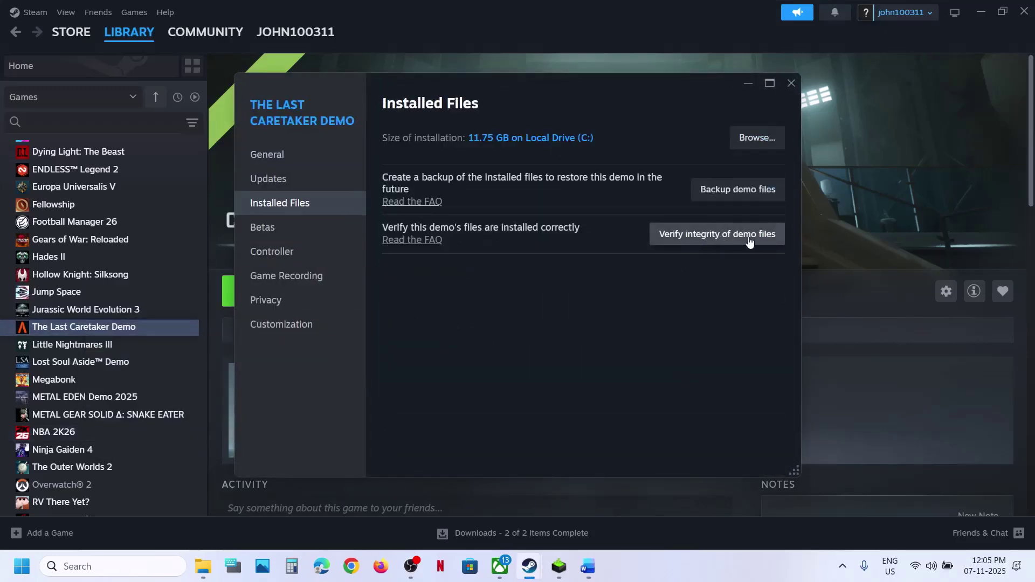
click(792, 83)
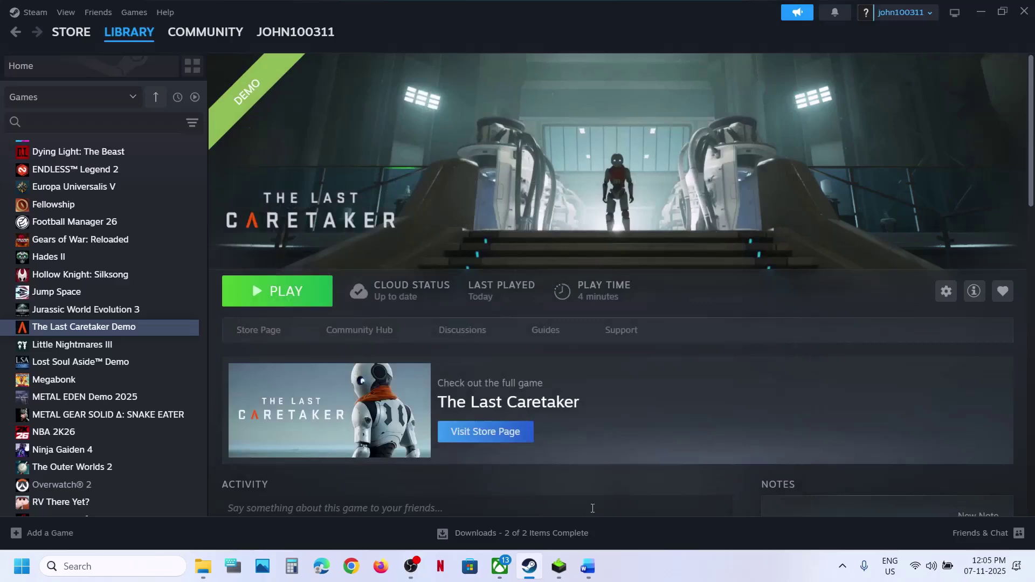
Read Step 7 of the Word guide and open The Last Caretaker Demo's local files folder from the Steam library
click(588, 566)
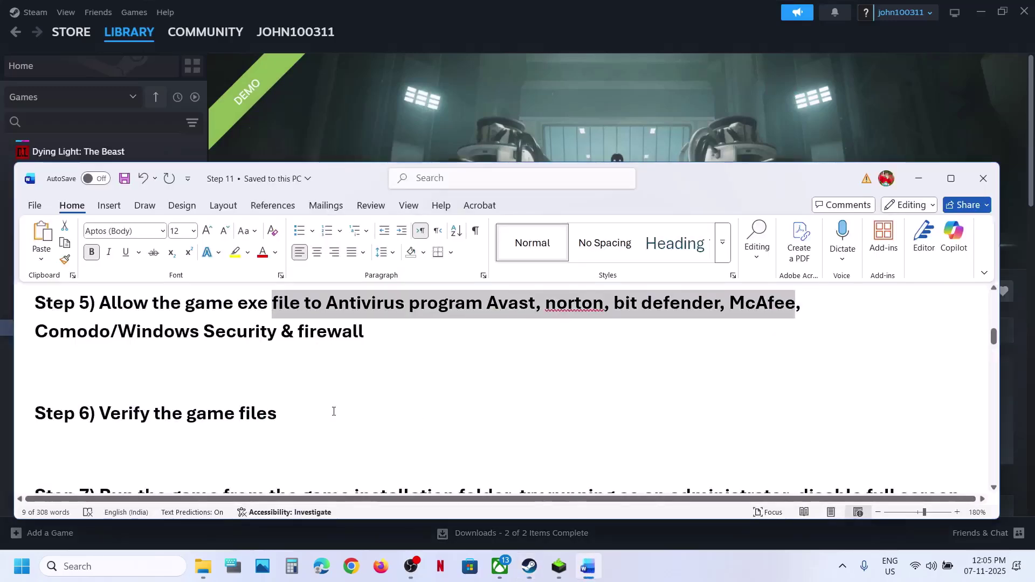
scroll(334, 411, down, 3)
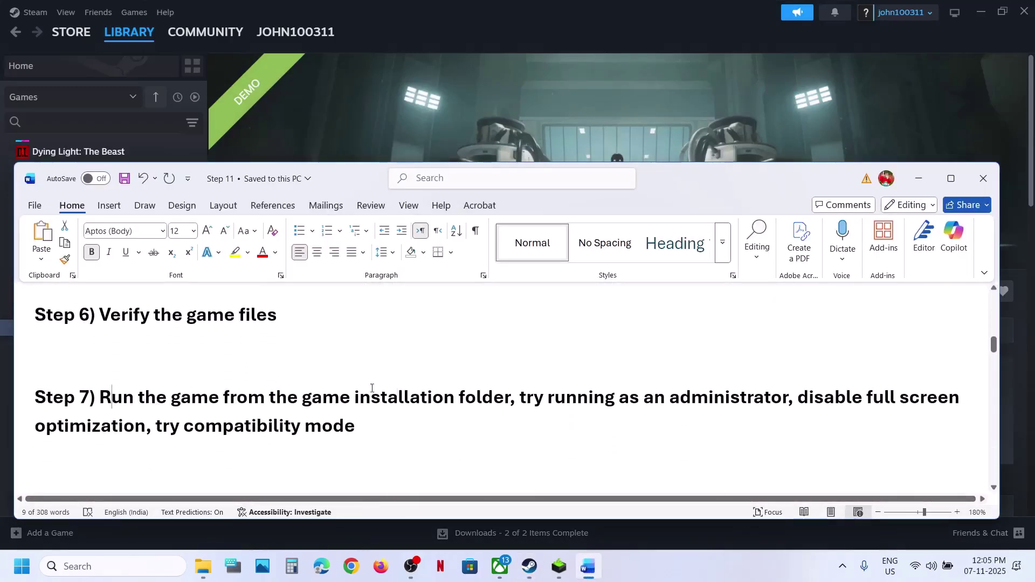
drag(372, 388, 508, 396)
click(503, 160)
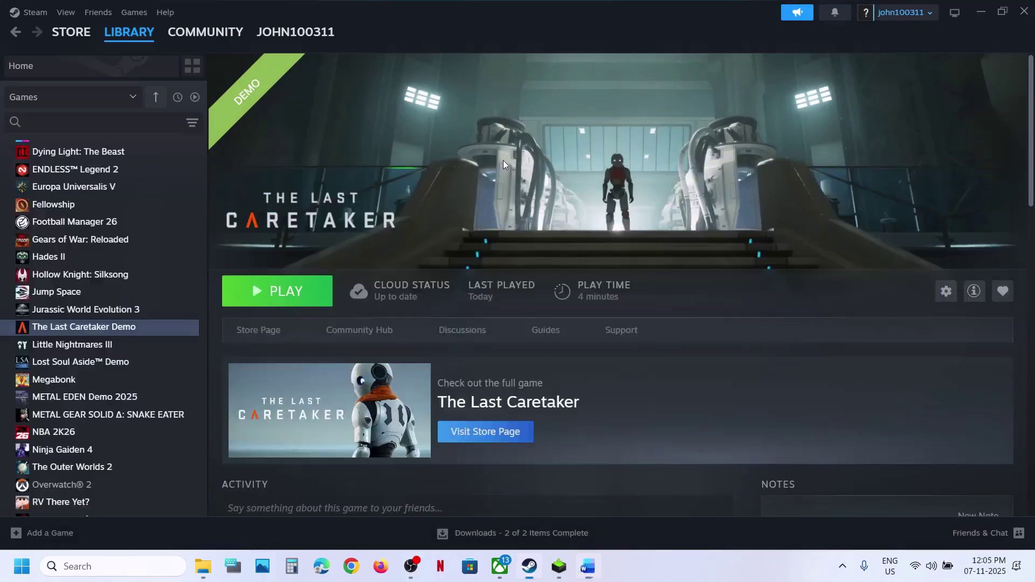
right_click(115, 327)
mouse_move(157, 407)
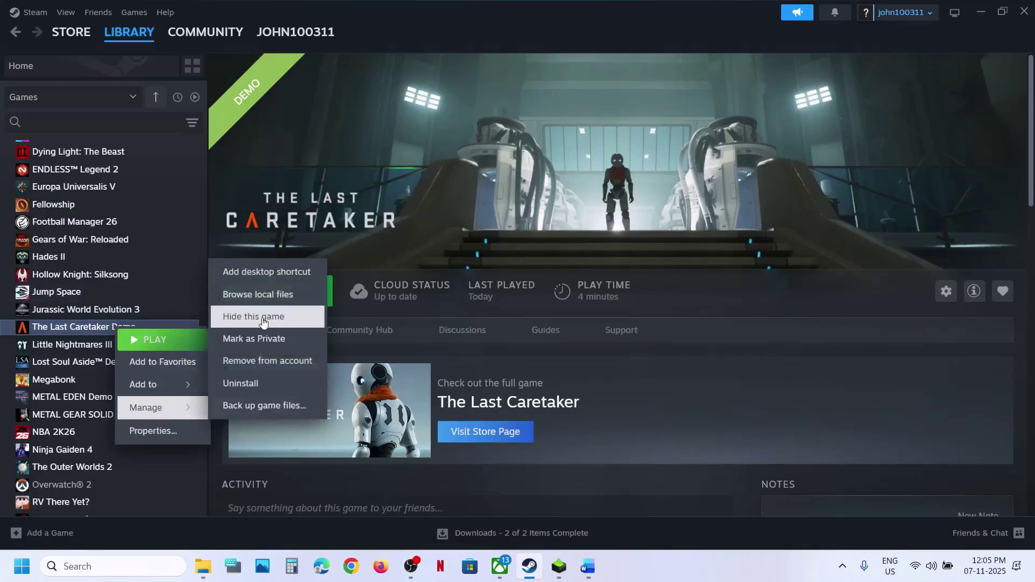
click(257, 295)
click(150, 163)
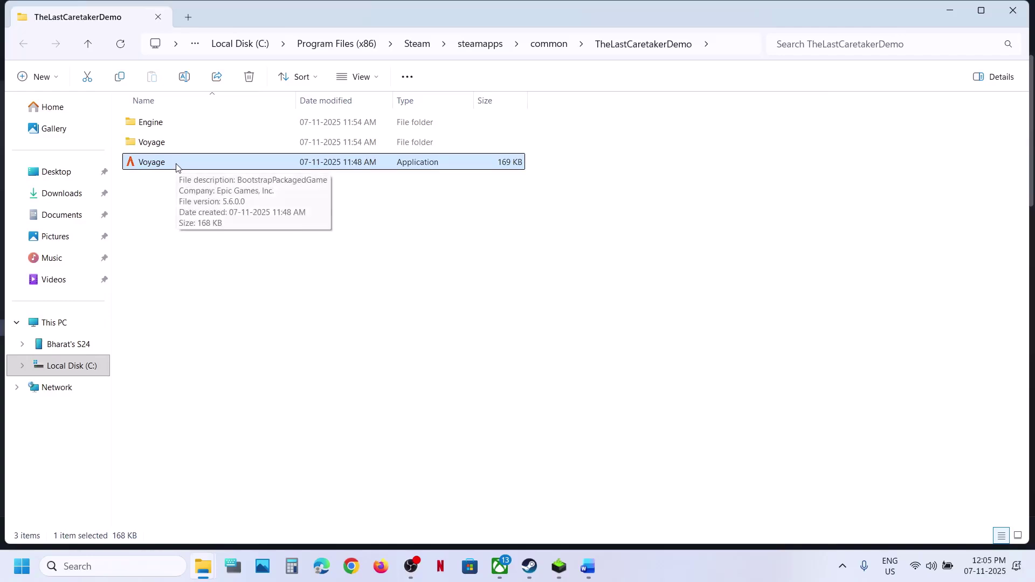
right_click(176, 167)
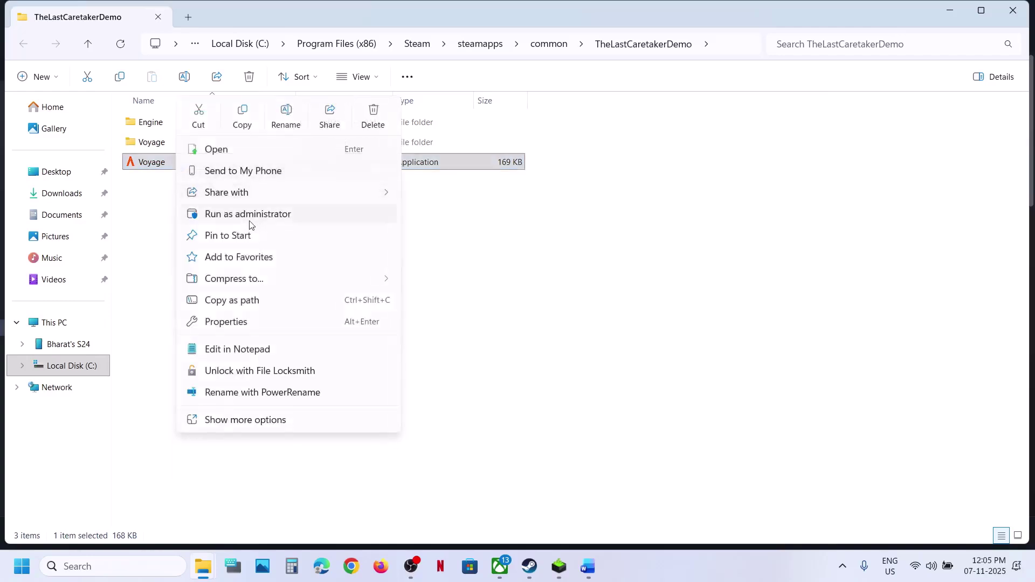
click(162, 210)
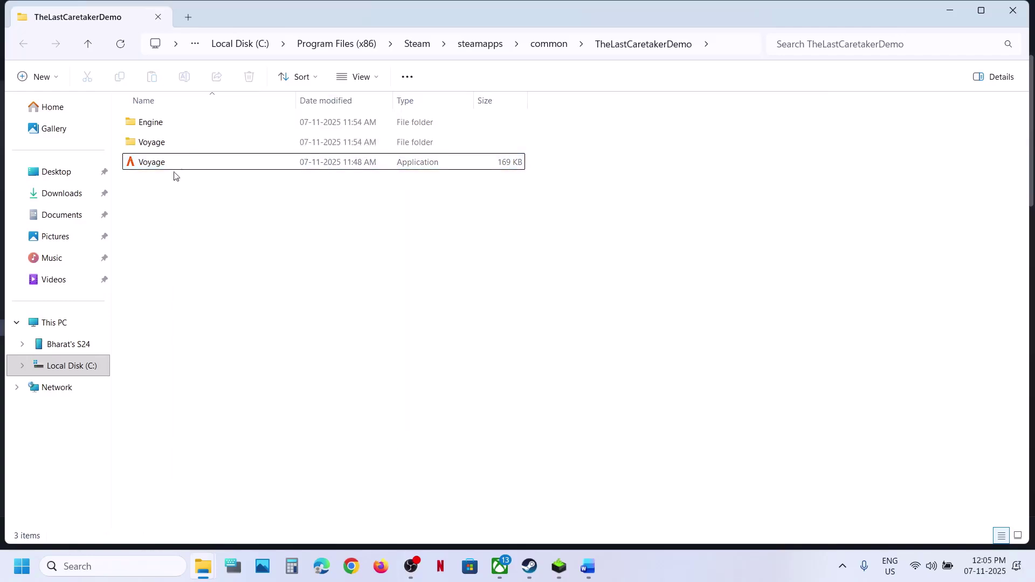
Open the Voyage\Binaries\Win64 folder inside TheLastCaretakerDemo and select the VoyageSteam-Win64-Shipping application
double_click(160, 142)
double_click(172, 123)
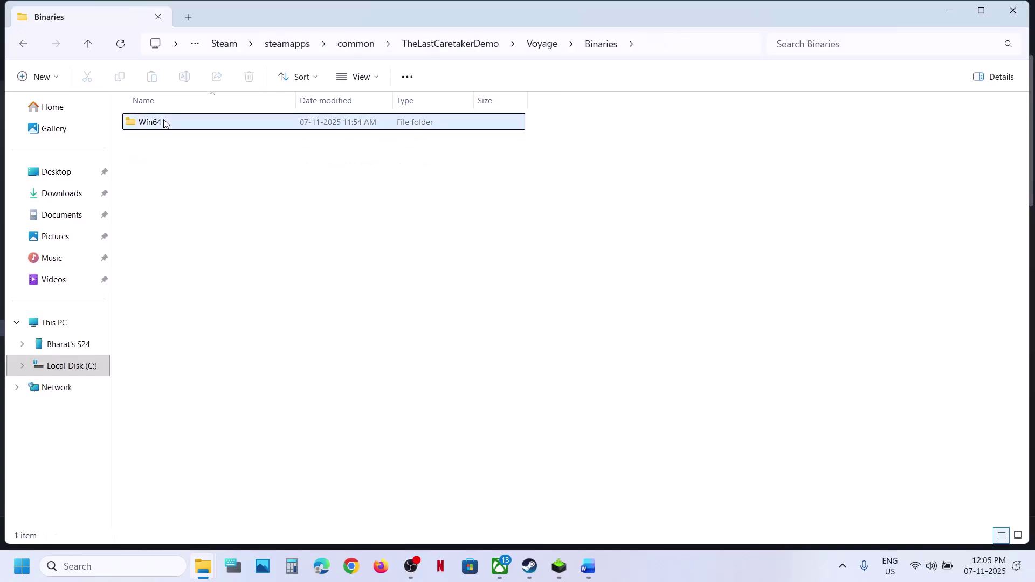
double_click(170, 123)
click(161, 240)
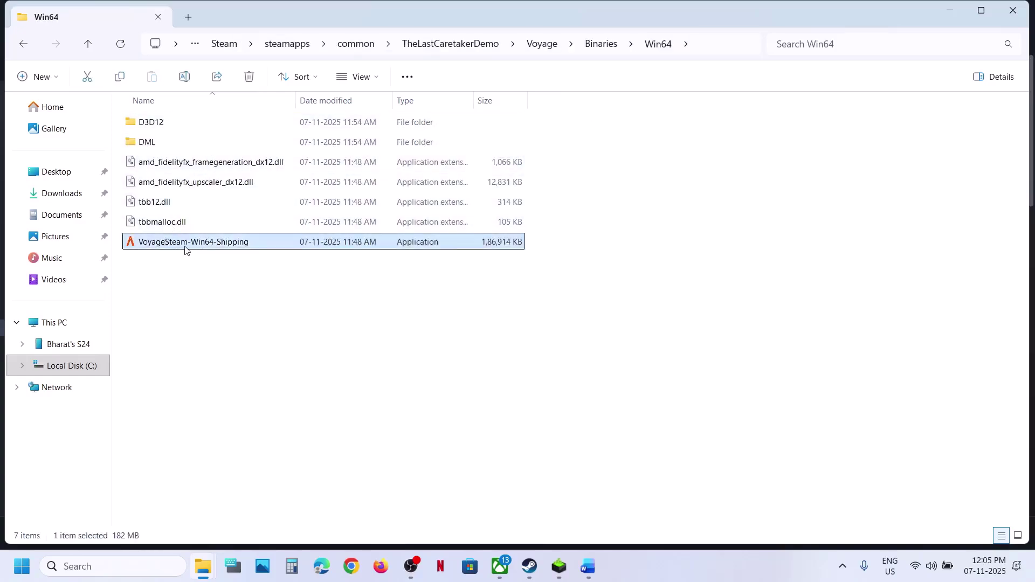
Set VoyageSteam-Win64-Shipping to run as an administrator in its compatibility properties and save the change
right_click(185, 247)
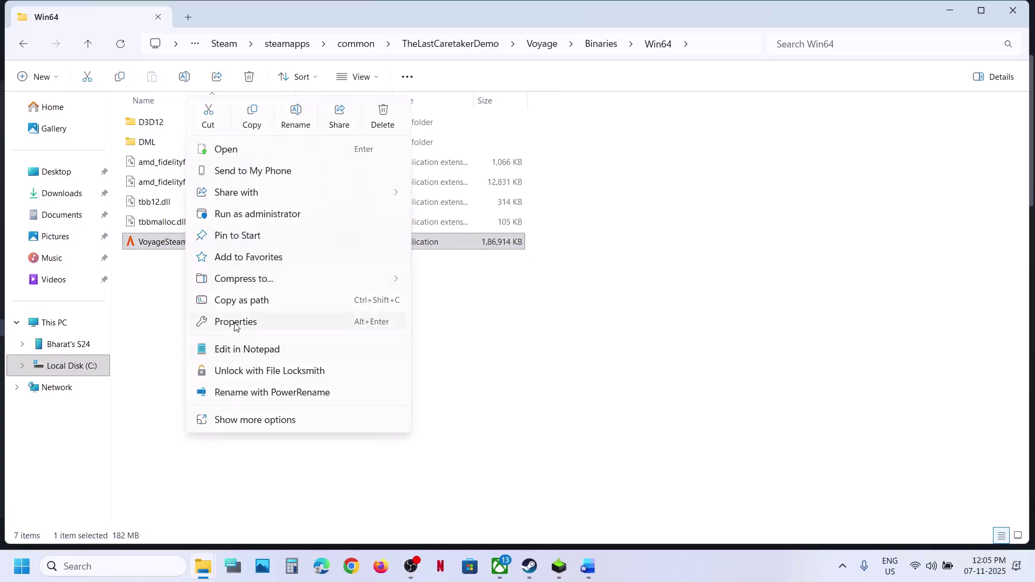
click(235, 322)
click(322, 213)
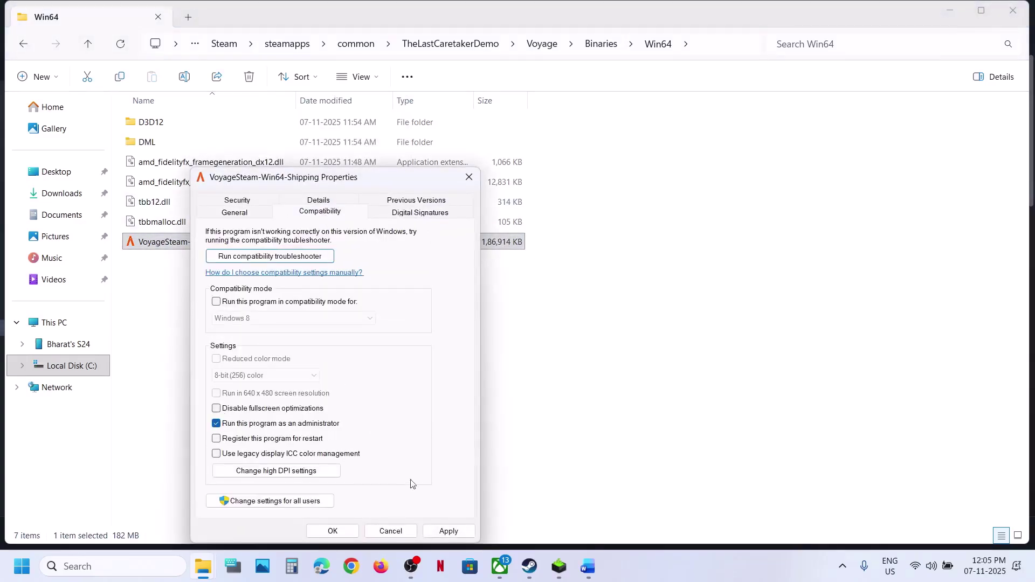
click(446, 532)
click(346, 531)
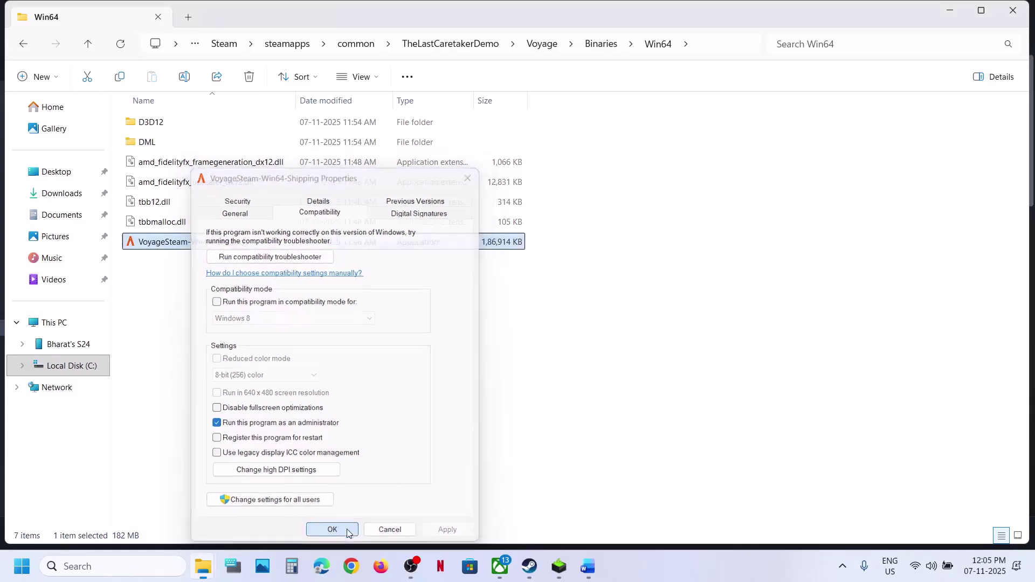
Enable compatibility mode for VoyageSteam-Win64-Shipping, applying Windows 8 followed by Windows 7
right_click(197, 247)
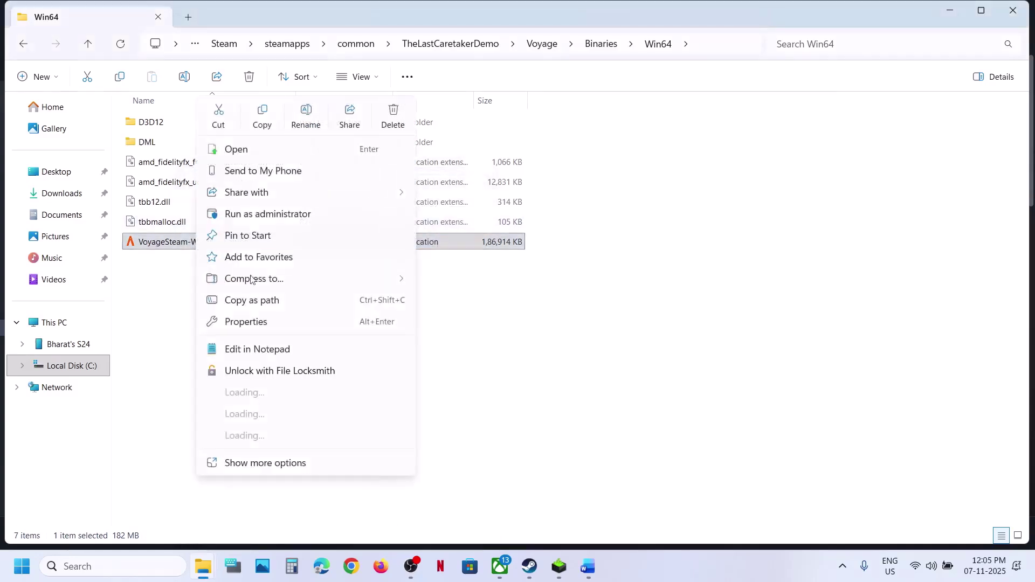
click(248, 322)
click(320, 213)
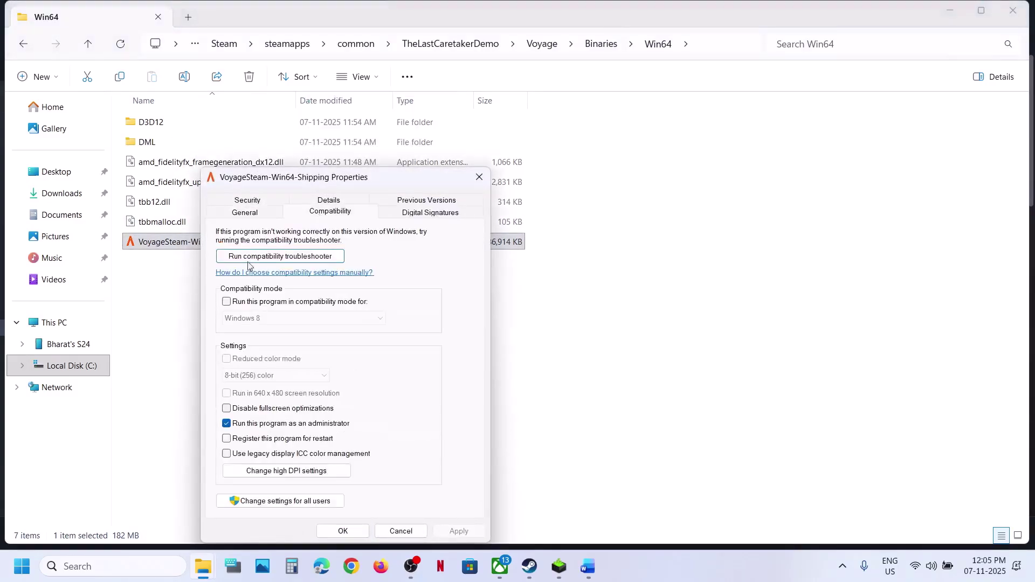
click(227, 302)
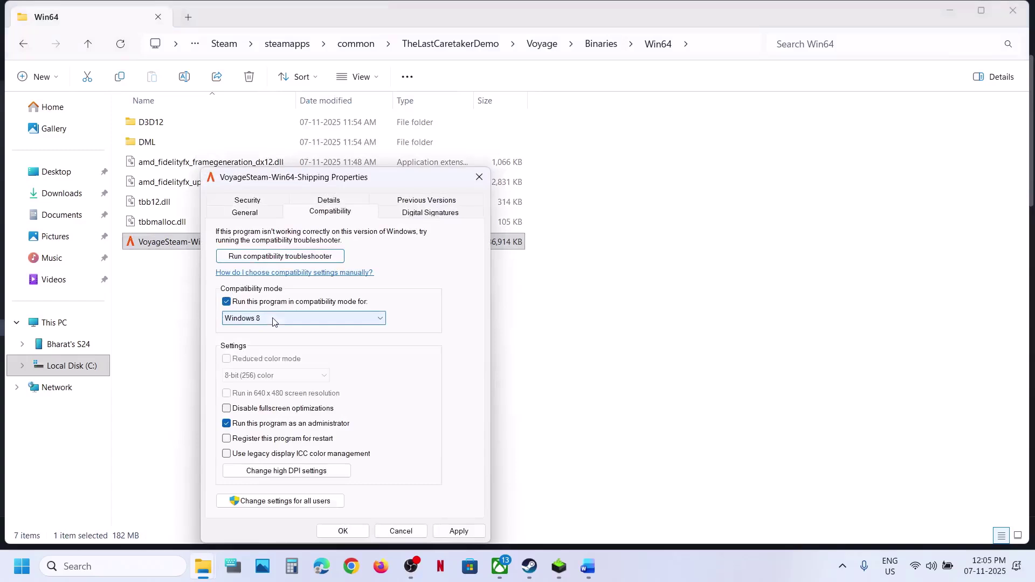
click(458, 531)
click(301, 319)
click(279, 356)
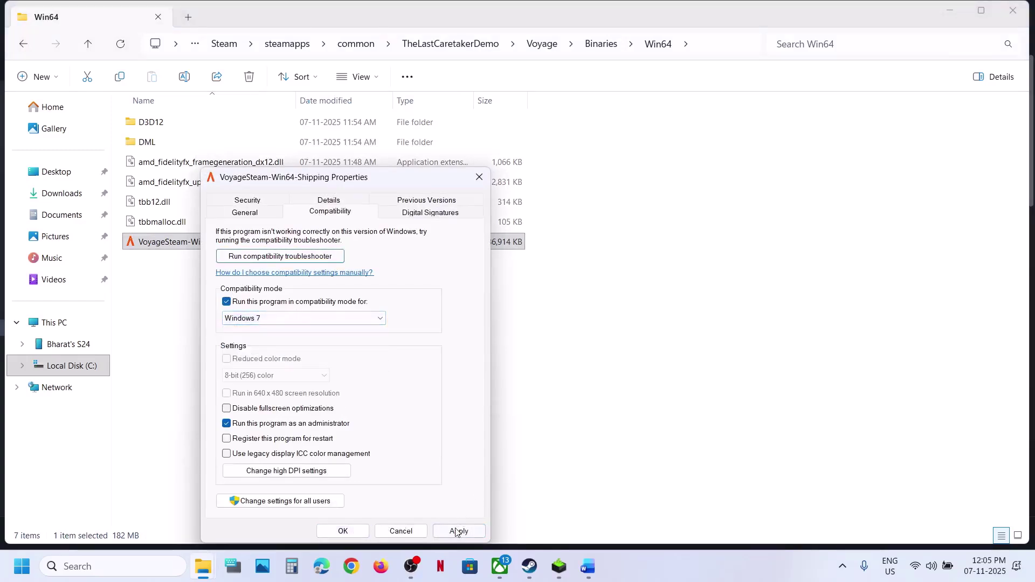
click(455, 531)
Turn off compatibility mode and running as administrator for VoyageSteam-Win64-Shipping, saving and closing its properties
click(451, 531)
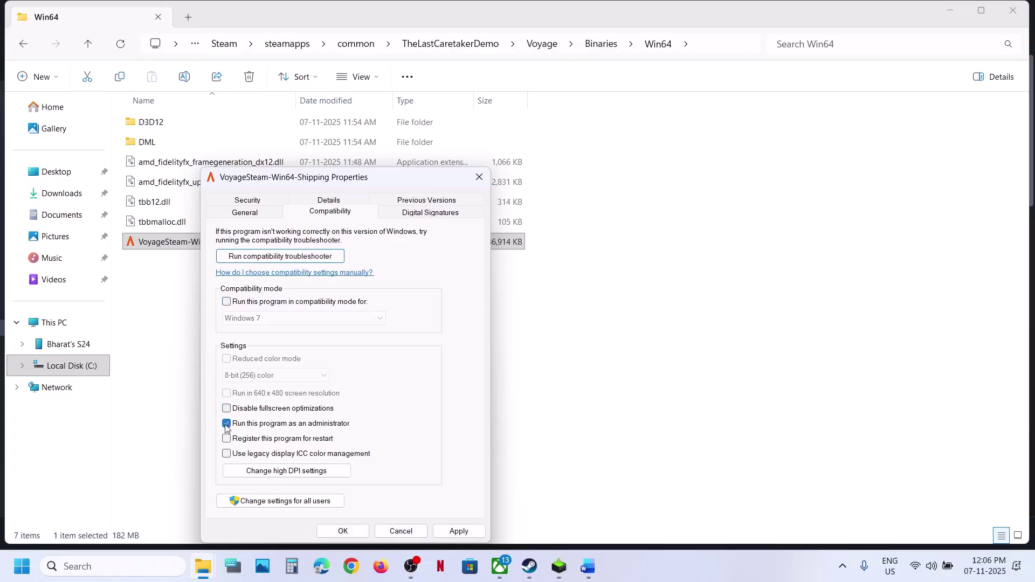
click(343, 531)
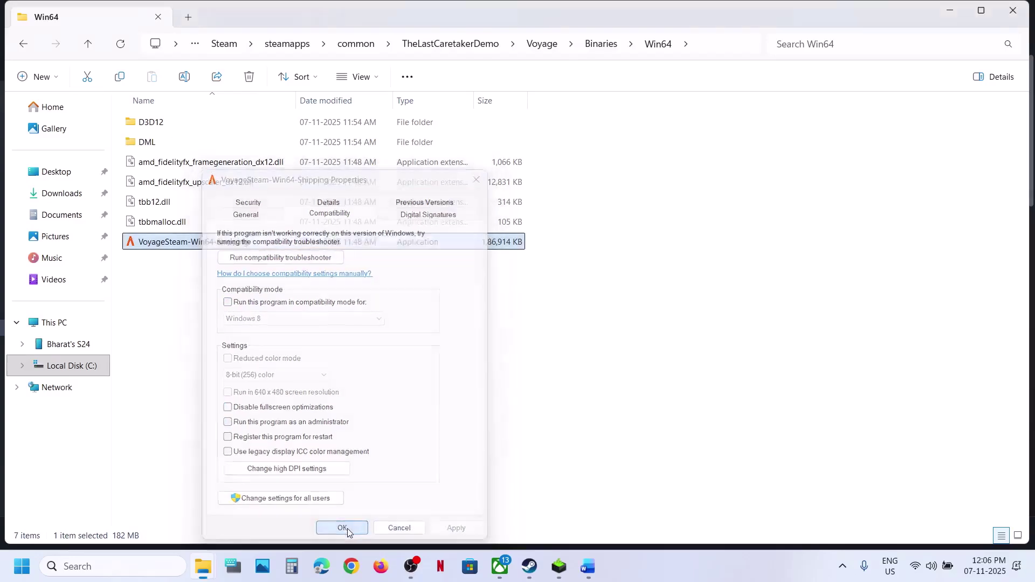
Close the Win64 folder window and open the NVIDIA driver download link under Step 8 of the Word notes
click(1024, 8)
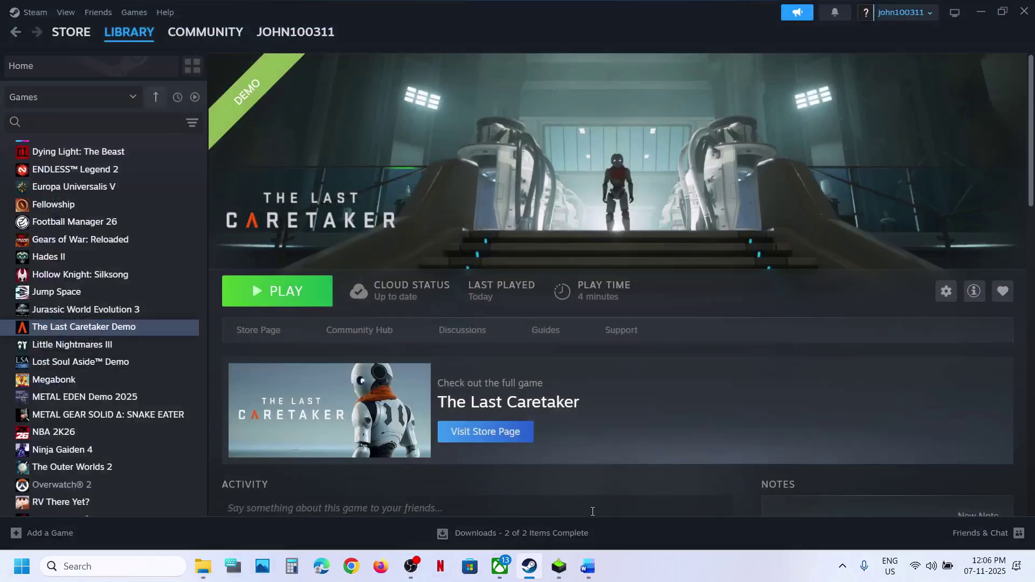
click(587, 570)
scroll(361, 335, down, 3)
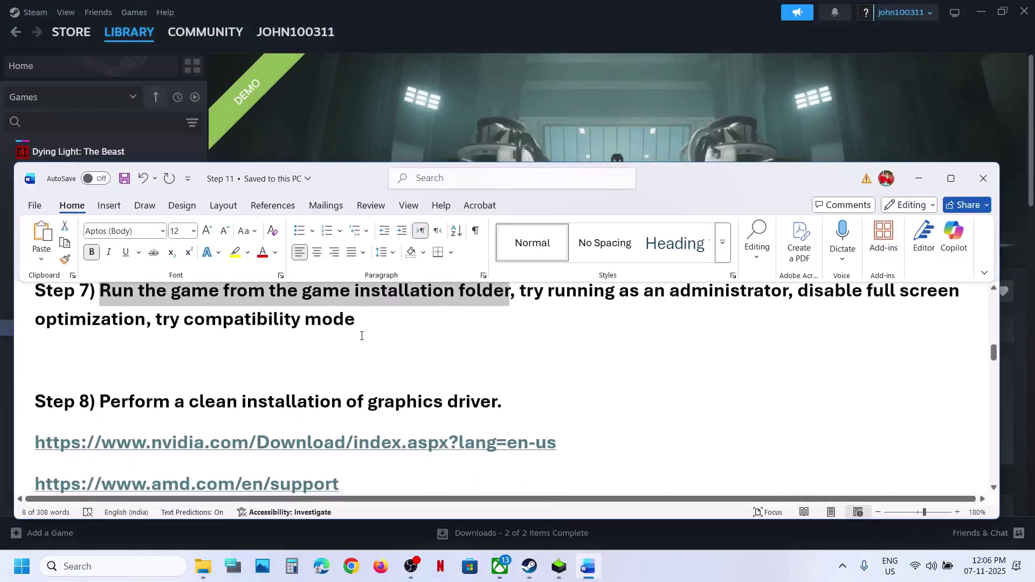
scroll(319, 405, up, 1)
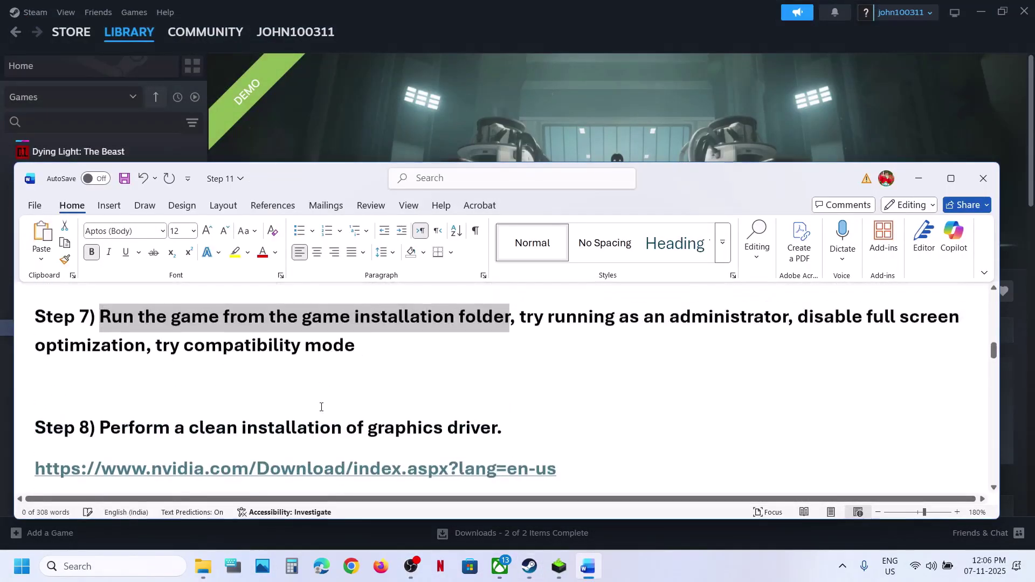
scroll(319, 405, down, 2)
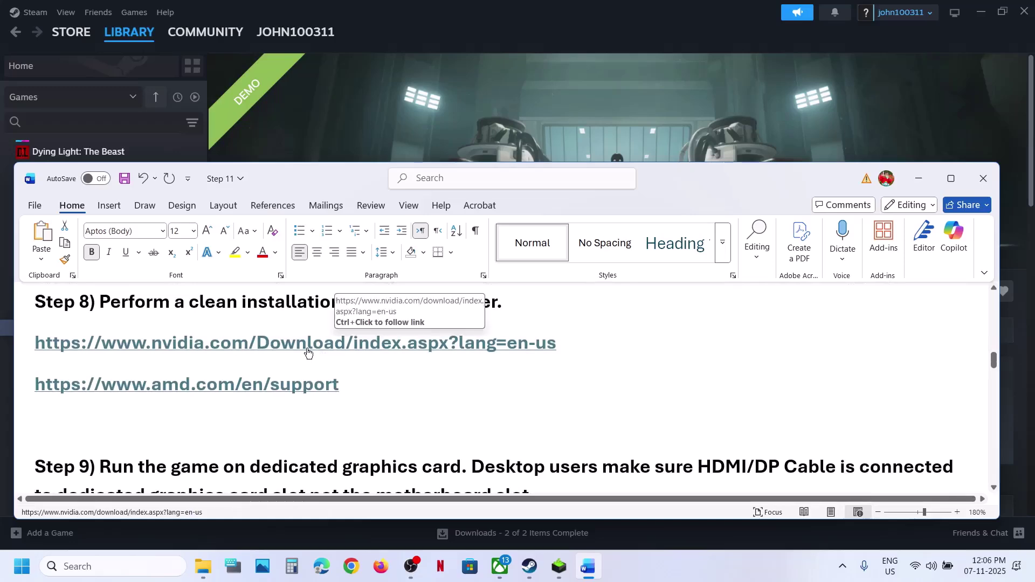
ctrl+click(243, 344)
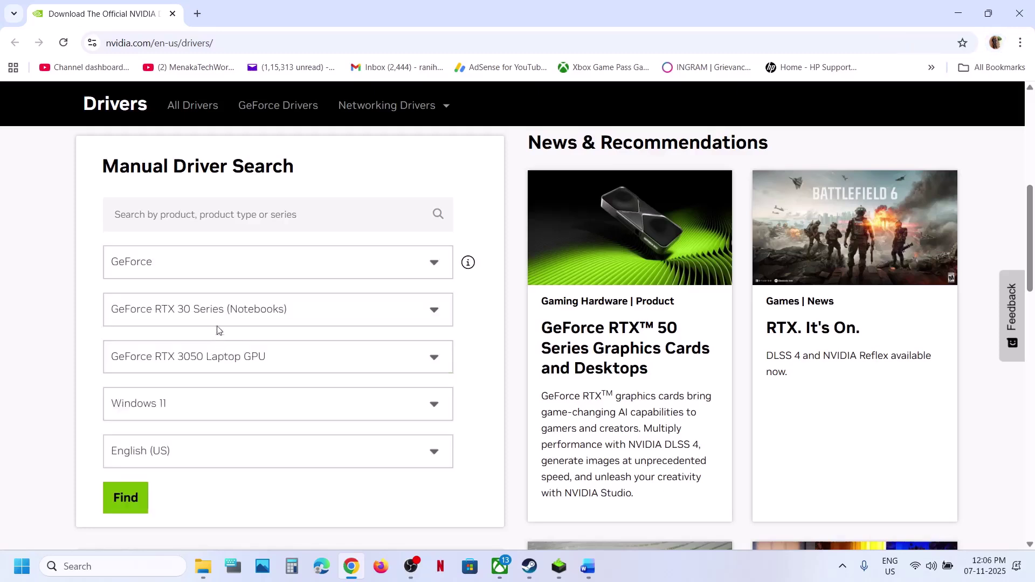
Find drivers for the GeForce RTX 3050 Laptop GPU on Windows 11 and download GeForce Game Ready Driver 581.80, checking the download's progress
click(127, 497)
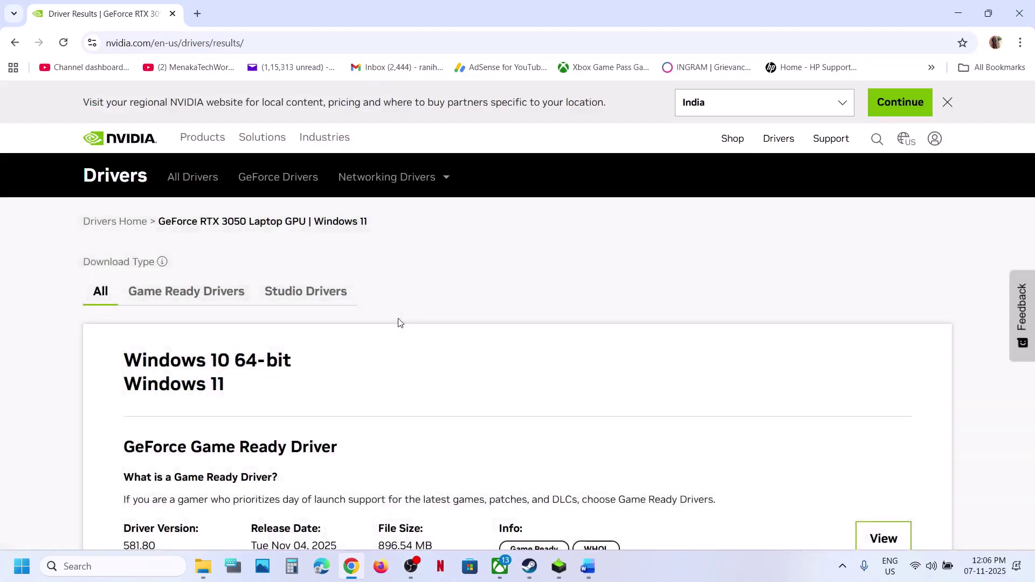
scroll(397, 322, down, 4)
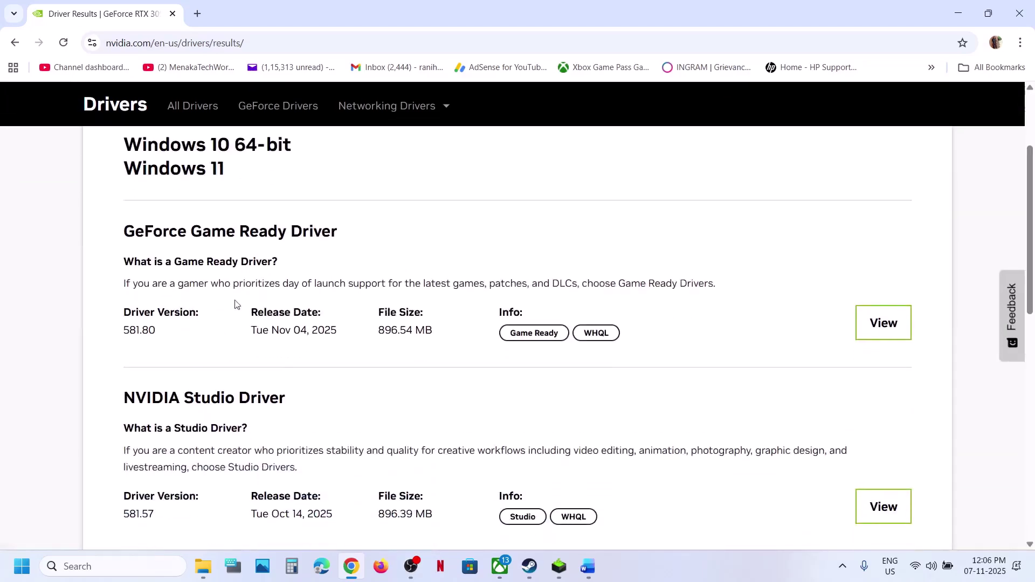
click(886, 333)
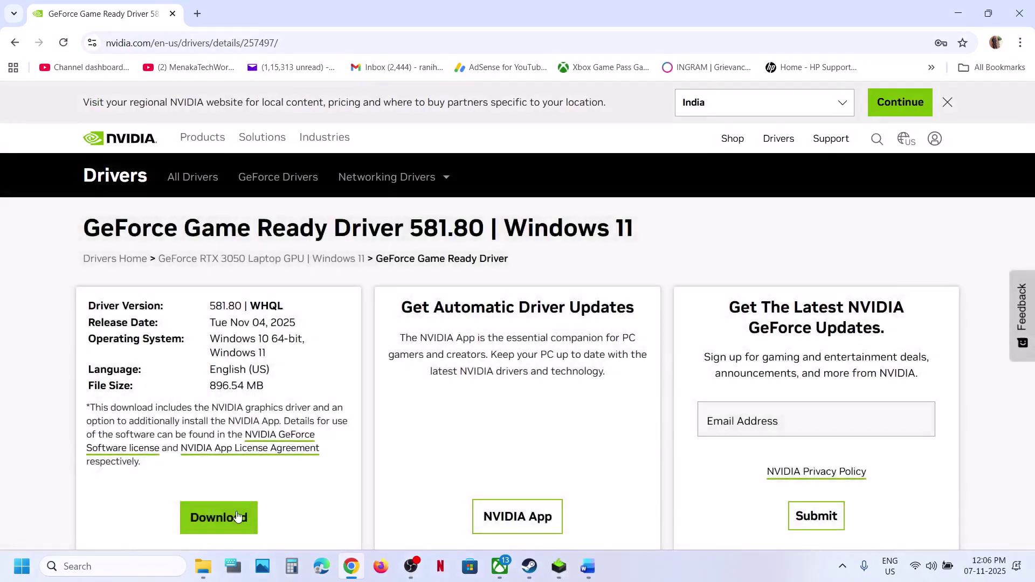
click(237, 515)
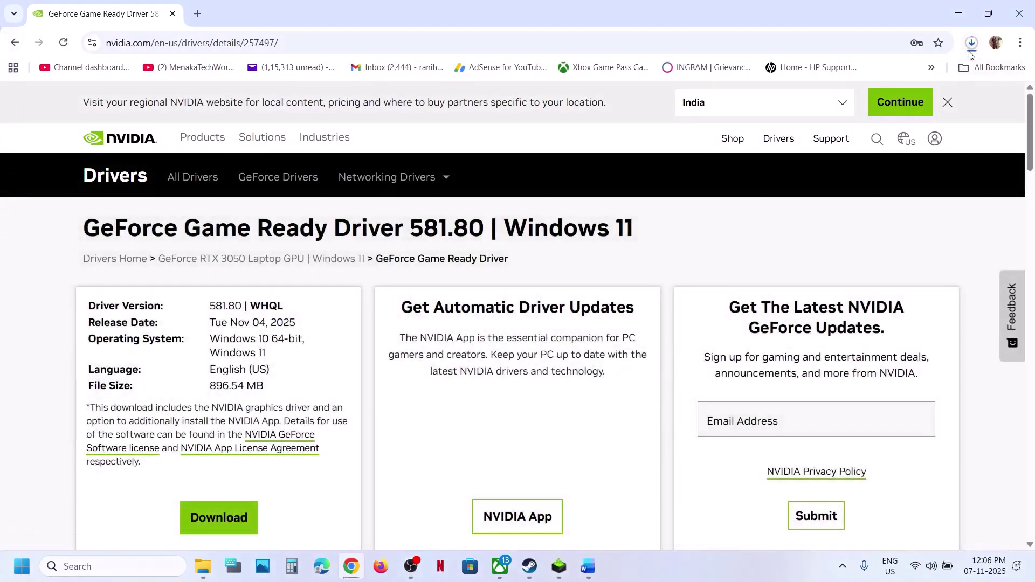
click(970, 50)
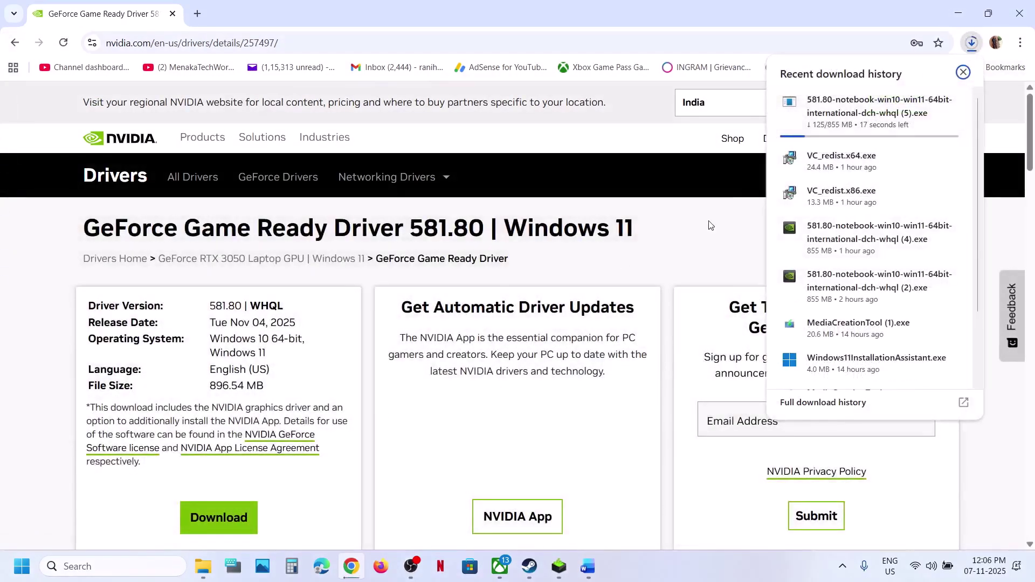
click(630, 326)
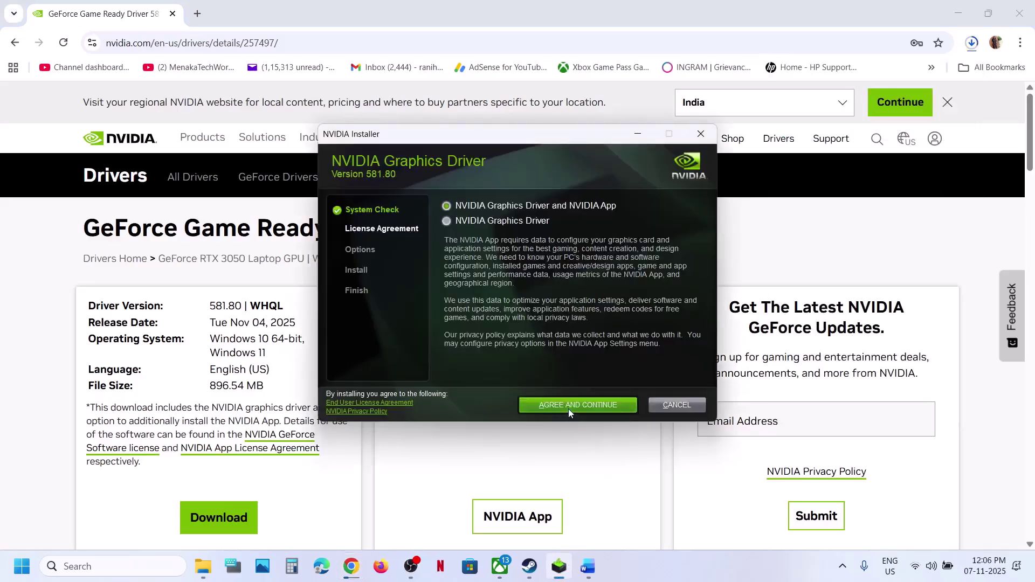
Accept the NVIDIA installer's license, choose the Custom (Advanced) installation and enable Perform a clean installation
click(568, 409)
click(468, 287)
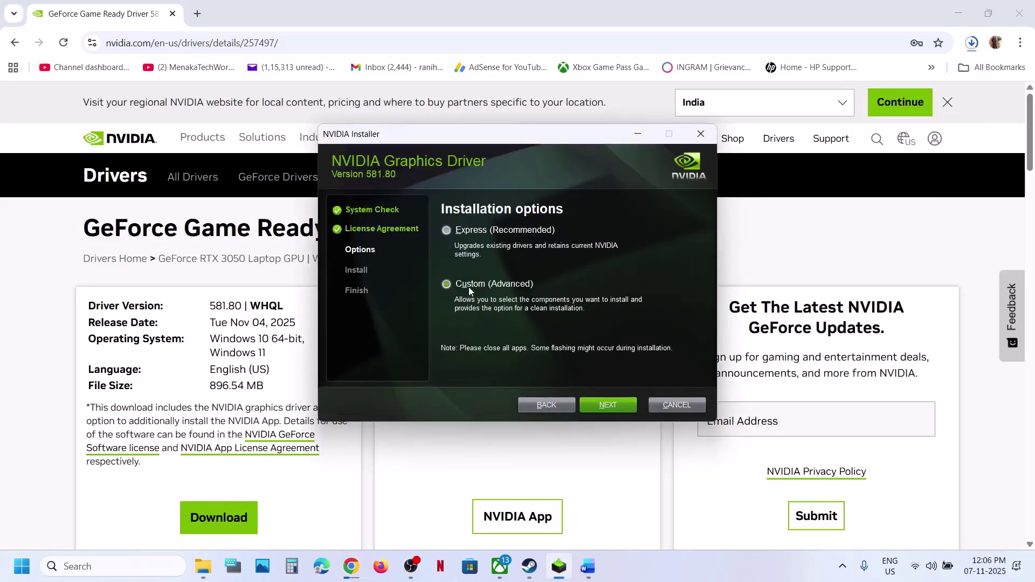
click(602, 405)
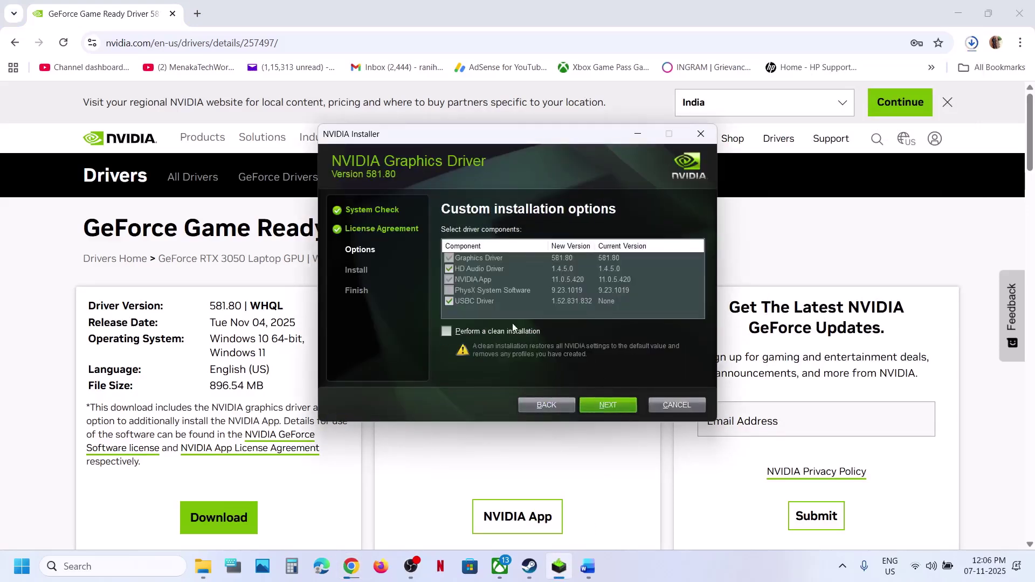
click(451, 331)
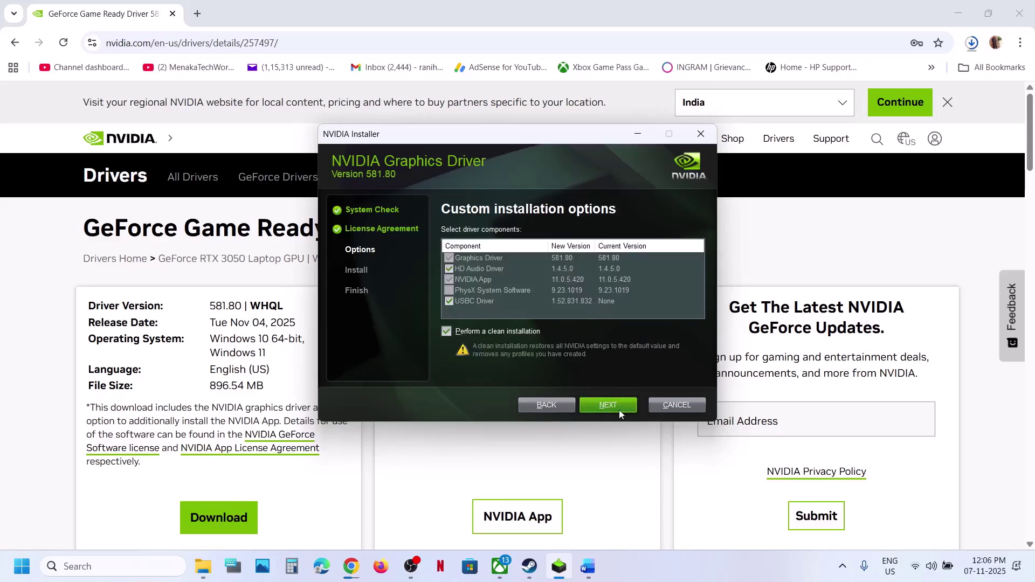
Leave the NVIDIA installer and bring up the computer's power options, including Restart
click(436, 462)
click(22, 566)
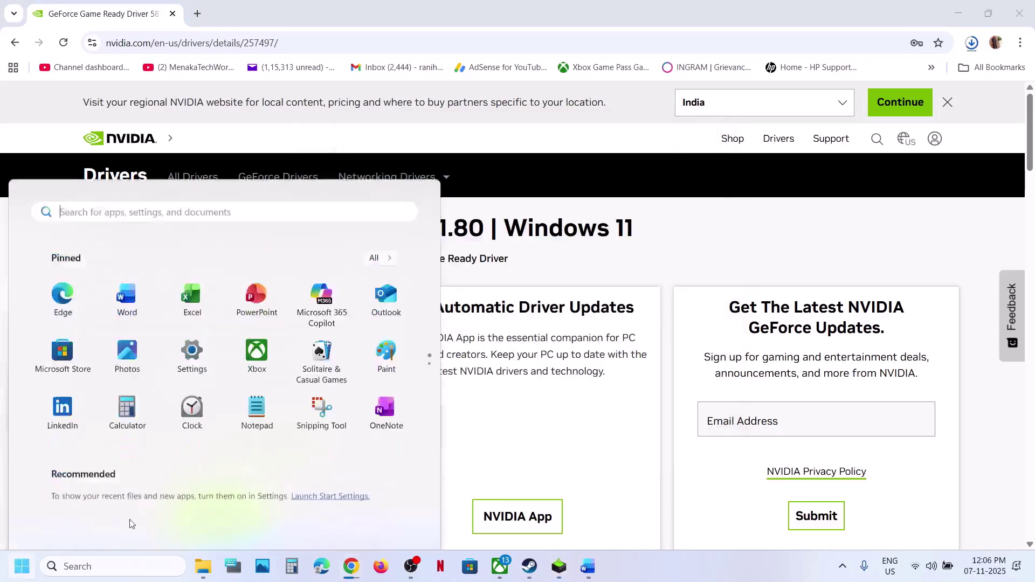
click(389, 519)
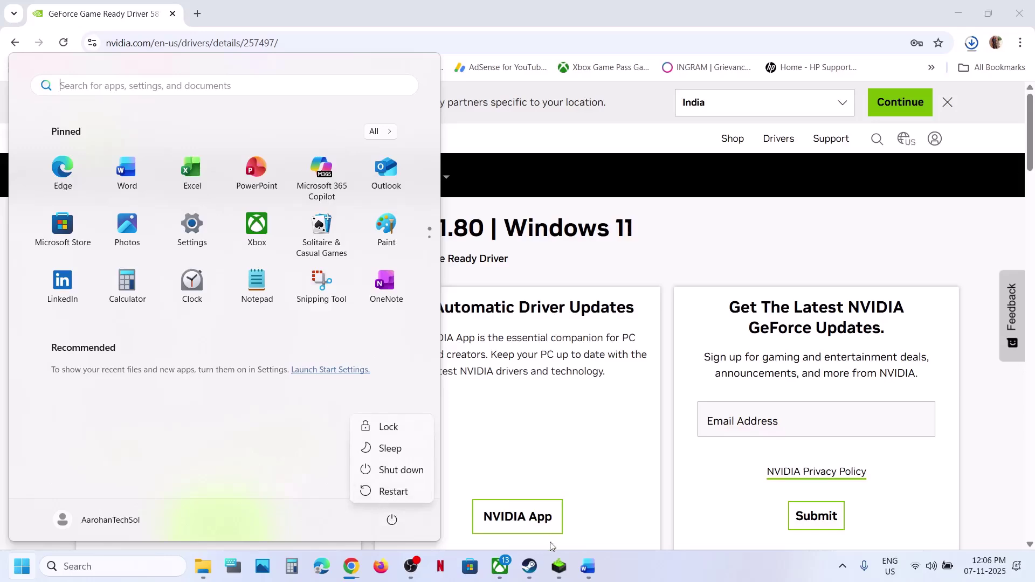
Copy the word "graphics" from Step 9 of the Word notes and use it to find and open Windows Graphics settings
click(587, 566)
scroll(401, 340, down, 1)
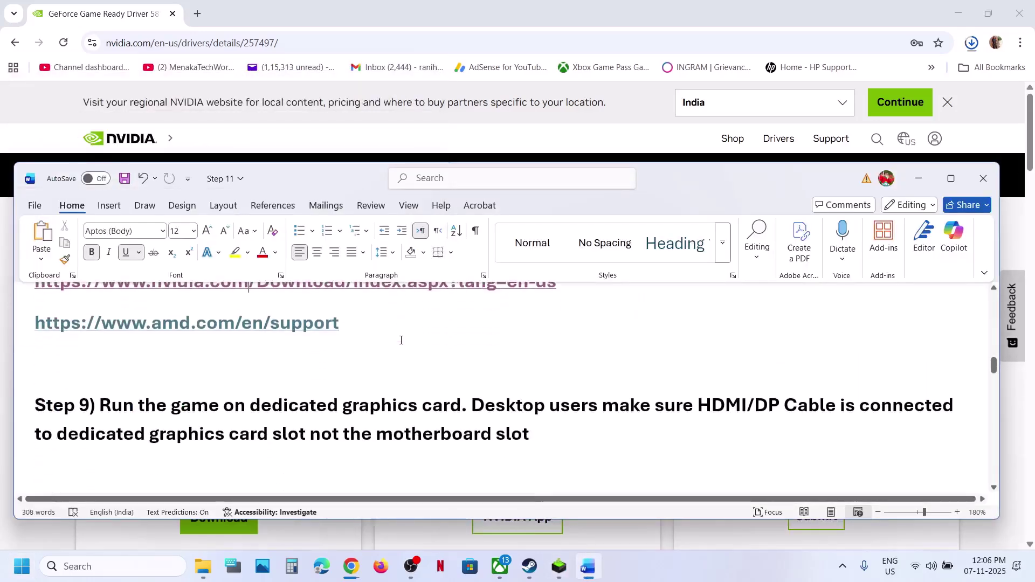
double_click(385, 400)
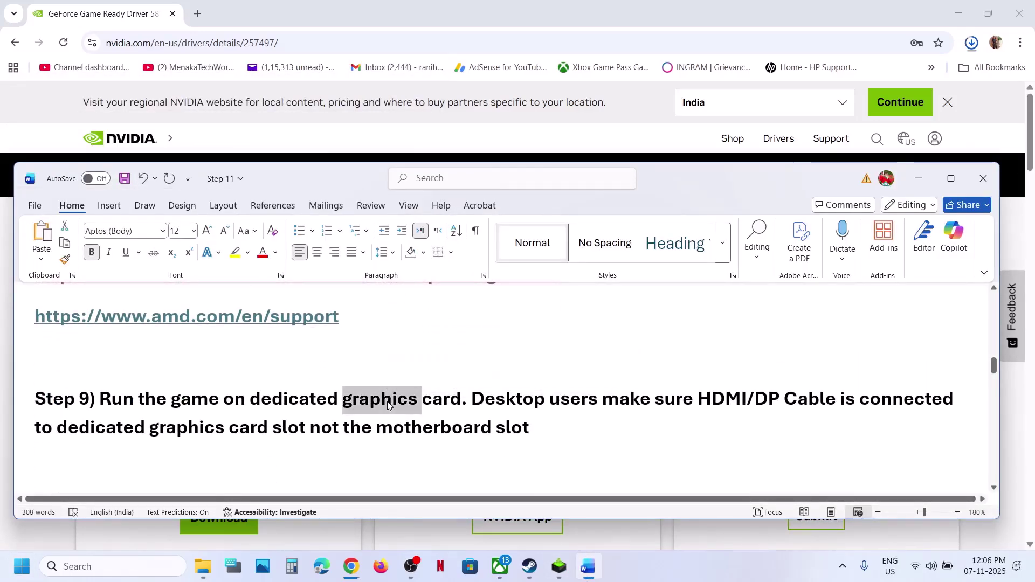
key(ctrl+c)
click(135, 565)
key(ctrl+v)
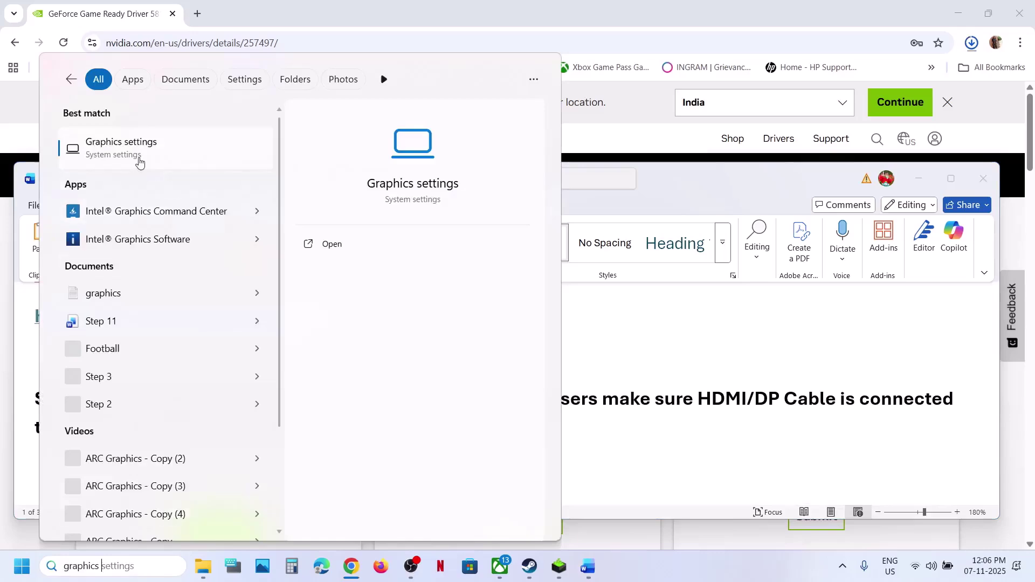
click(139, 160)
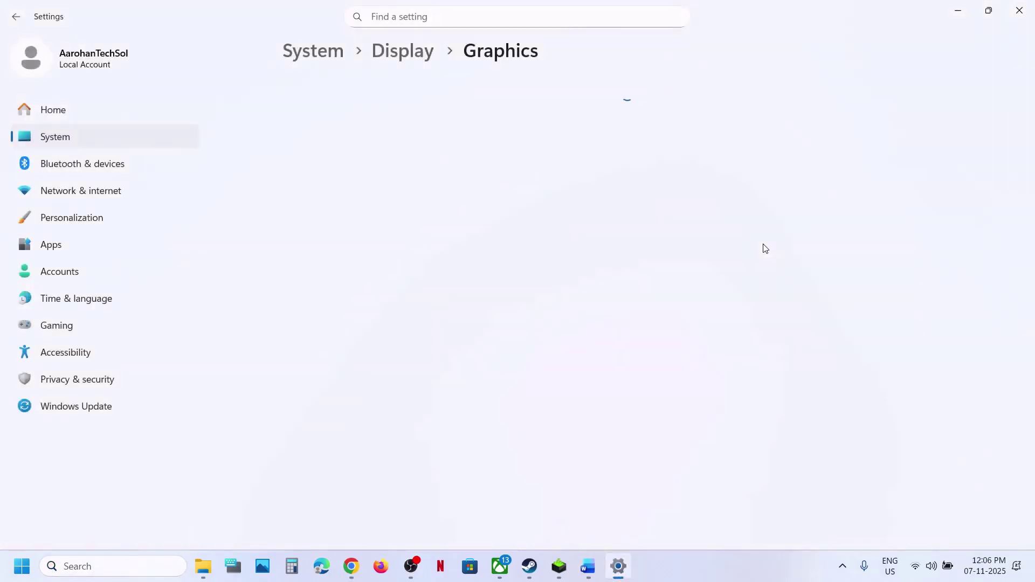
Add the Voyage application from the steamapps\common\TheLastCaretakerDemo folder as a desktop app in Graphics settings
click(762, 370)
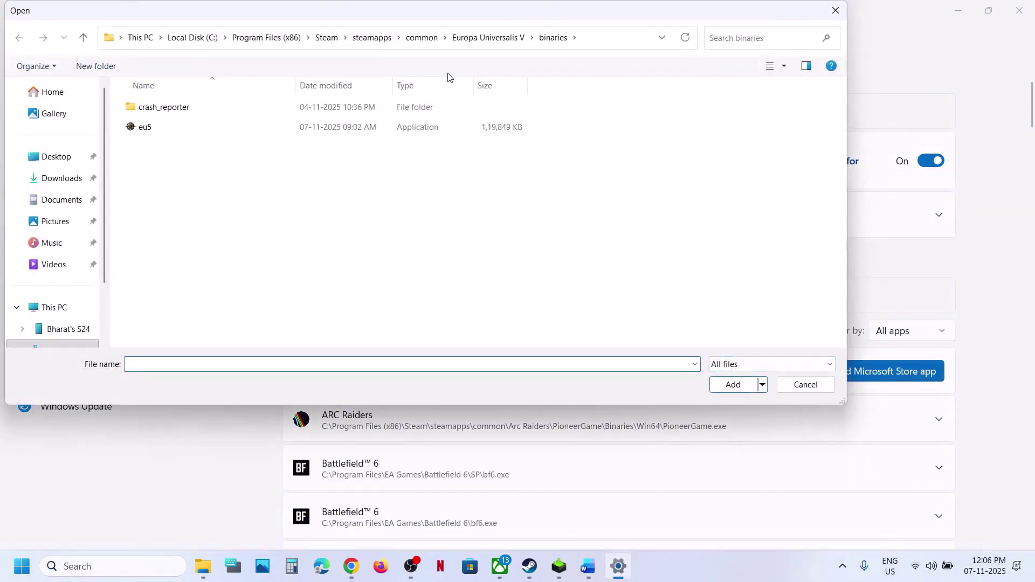
click(422, 38)
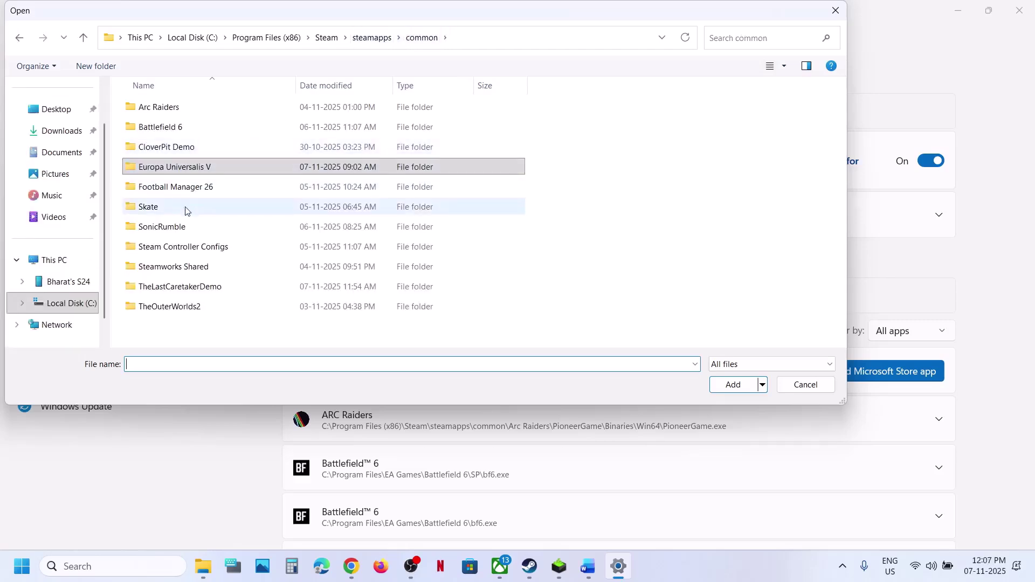
double_click(182, 286)
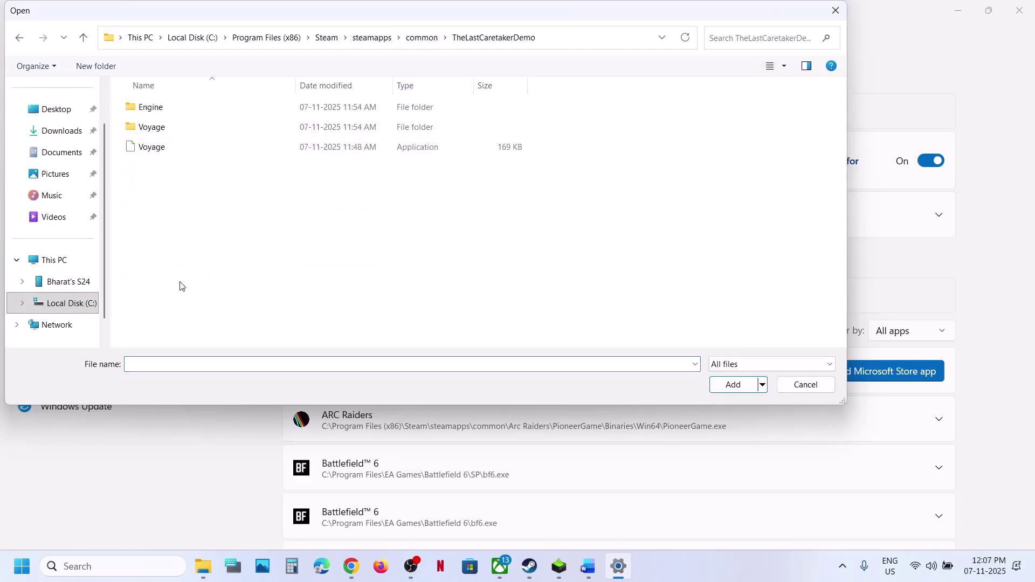
click(159, 150)
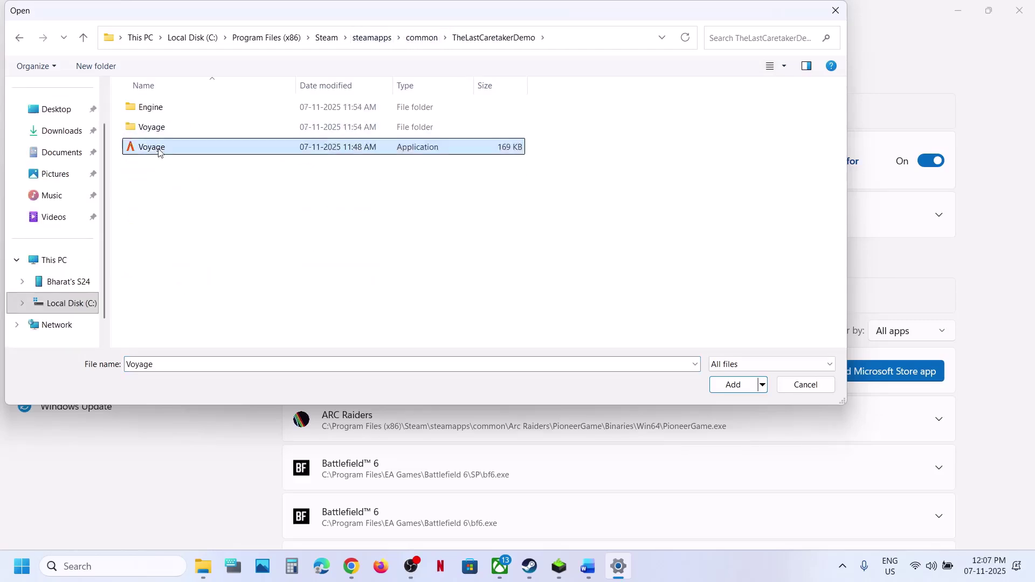
click(733, 384)
Set the GPU preference of TheLastCaretakerDemo\Voyage.exe to High Performance (NVIDIA GeForce RTX 3050 Laptop GPU)
scroll(451, 407, down, 5)
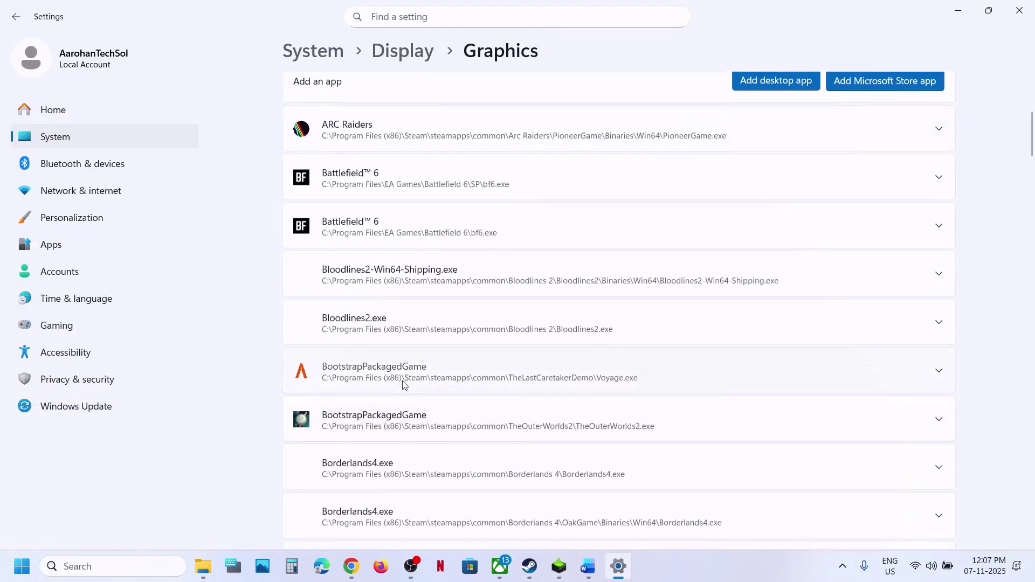
click(455, 375)
click(873, 415)
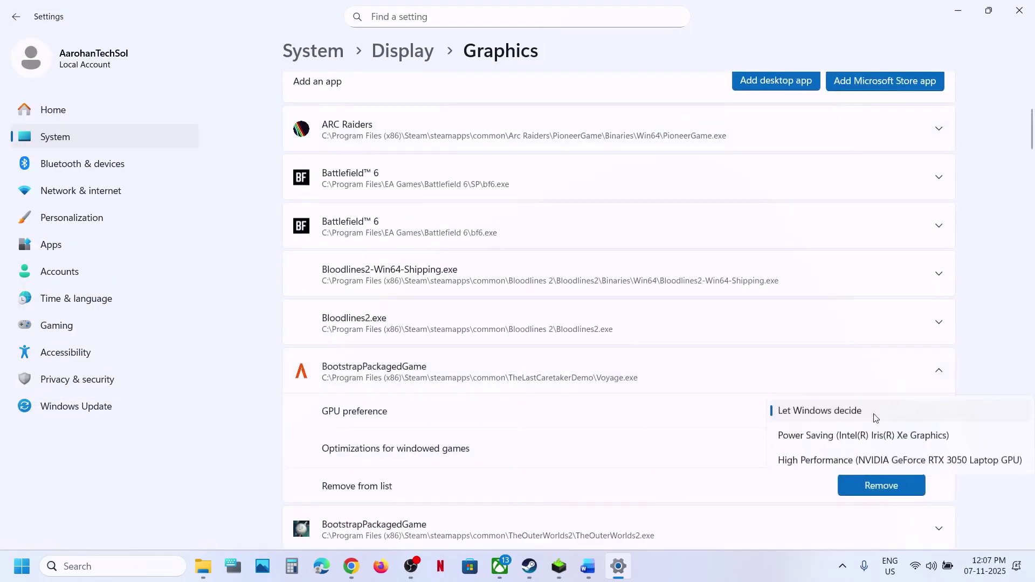
click(851, 460)
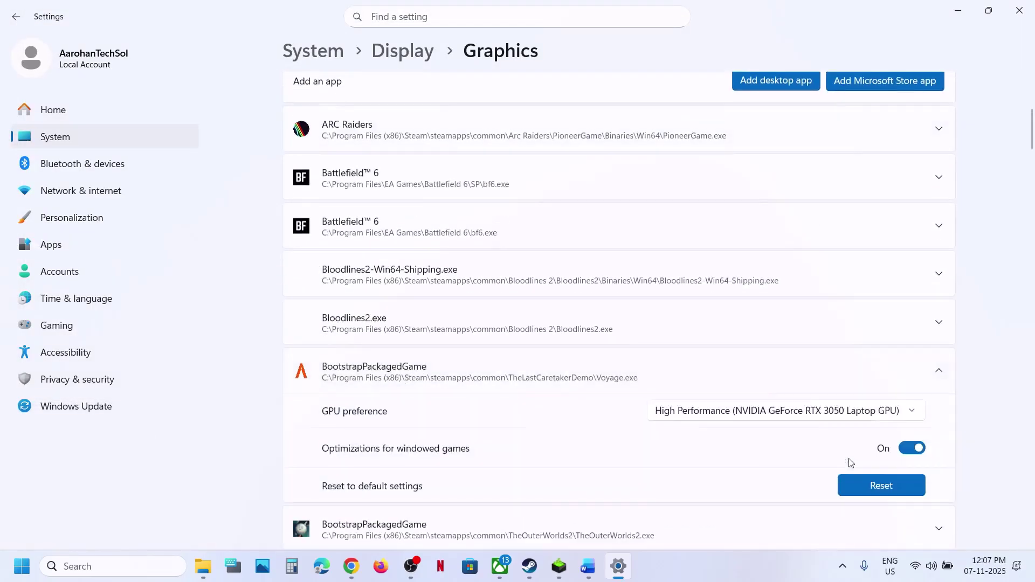
Add VoyageSteam-Win64-Shipping from the game's Voyage\Binaries\Win64 folder as another desktop app
click(779, 84)
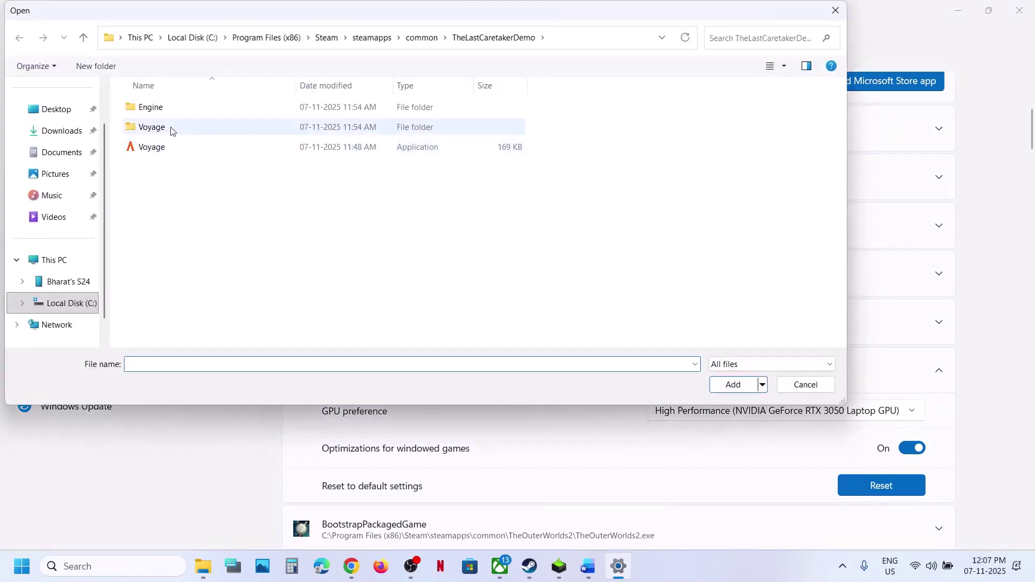
double_click(171, 129)
double_click(162, 110)
double_click(162, 109)
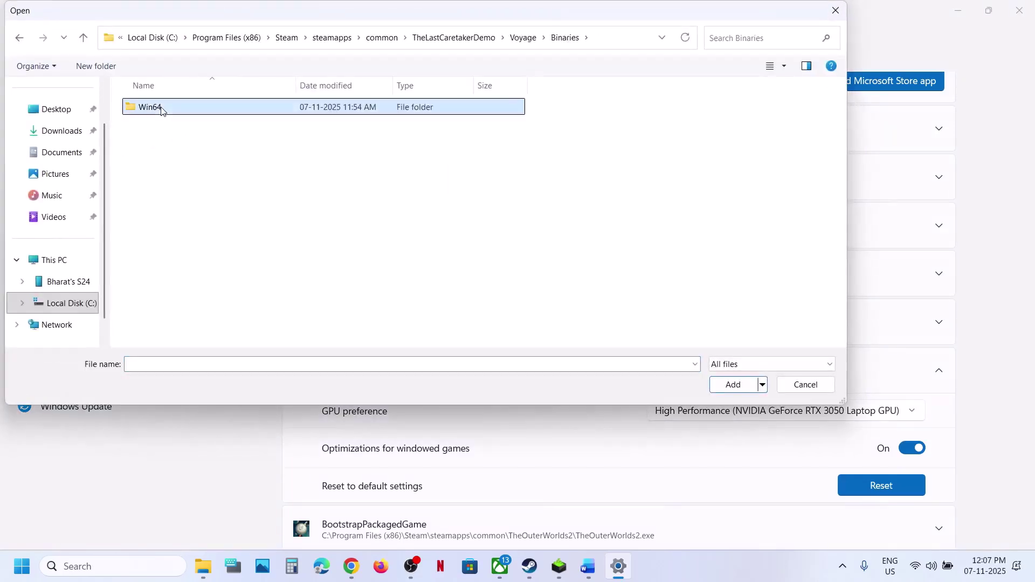
click(184, 147)
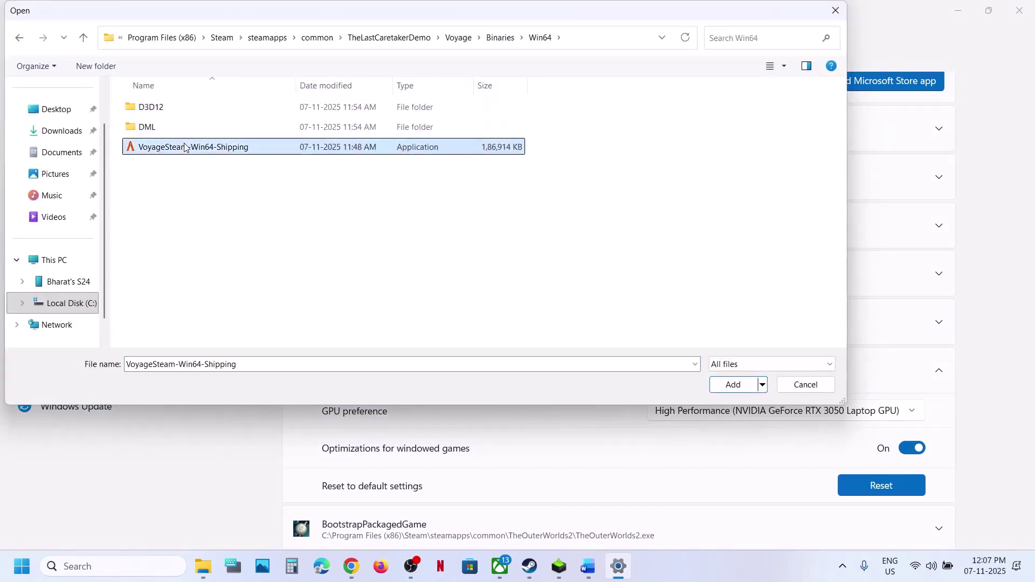
click(727, 385)
Set the GPU preference of VoyageSteam-Win64-Shipping.exe to High Performance (NVIDIA GeForce RTX 3050 Laptop GPU) and close Settings
scroll(521, 454, down, 10)
scroll(522, 454, down, 20)
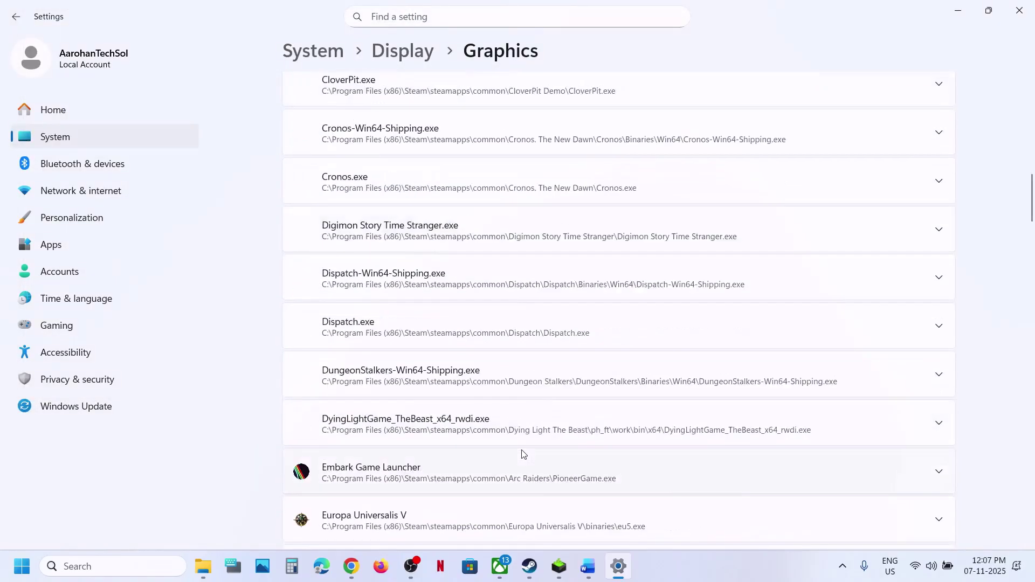
scroll(522, 454, down, 20)
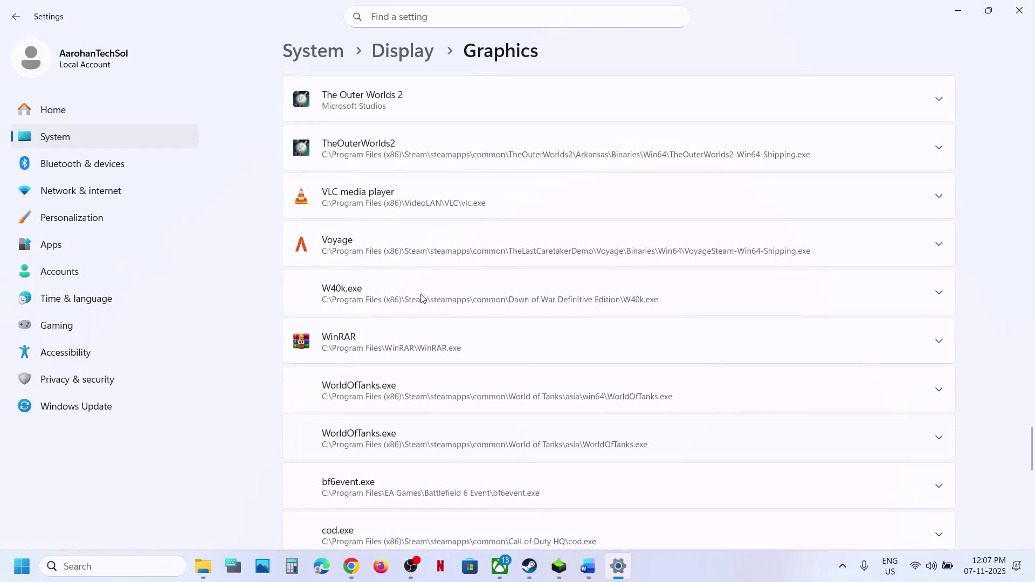
click(381, 251)
scroll(380, 251, up, 1)
click(832, 355)
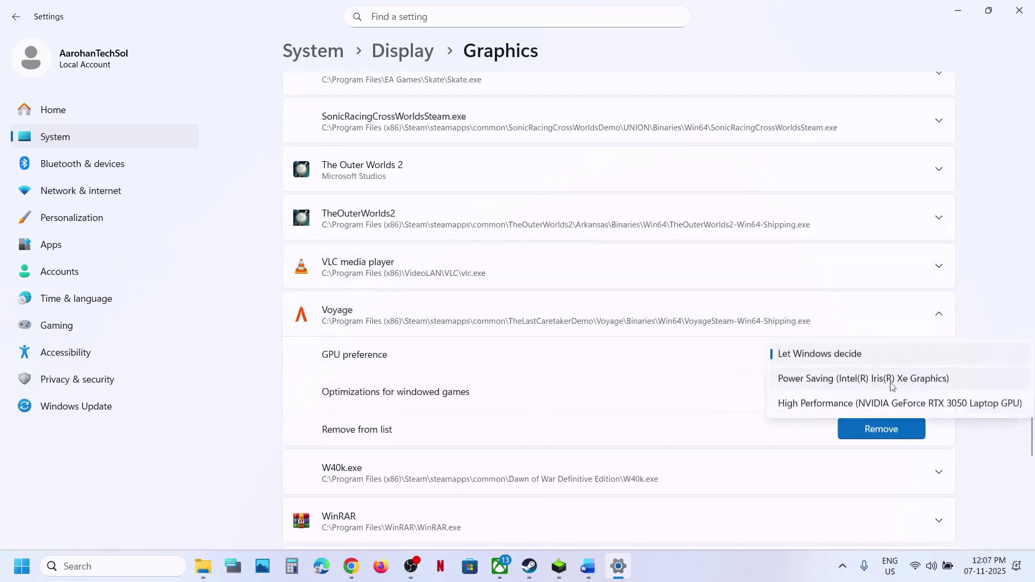
click(839, 399)
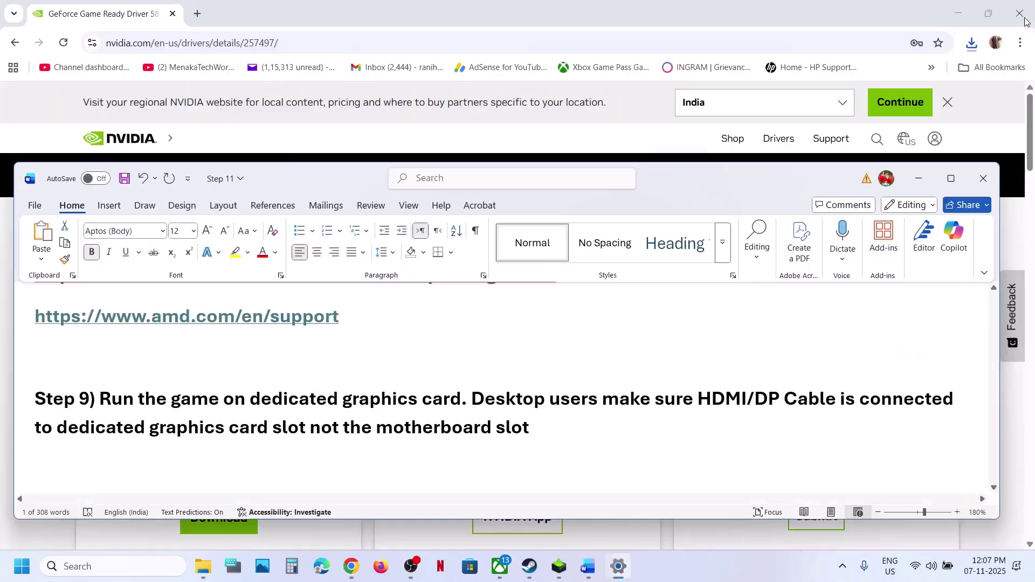
click(1019, 10)
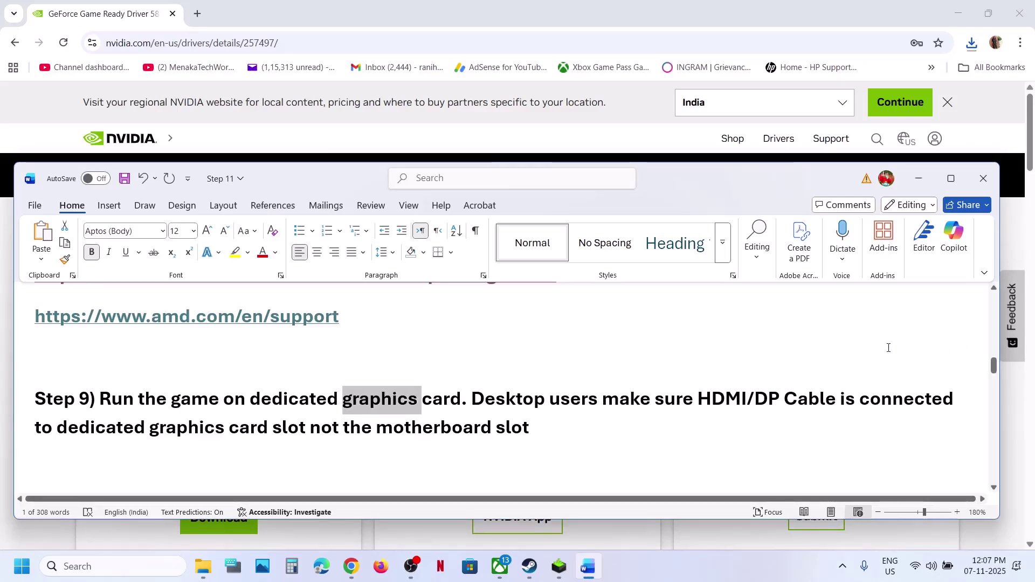
Review the dedicated graphics card note in Step 9, then open Device Manager and show the device options for Intel(R) Iris(R) Xe Graphics
drag(623, 394, 506, 441)
click(506, 441)
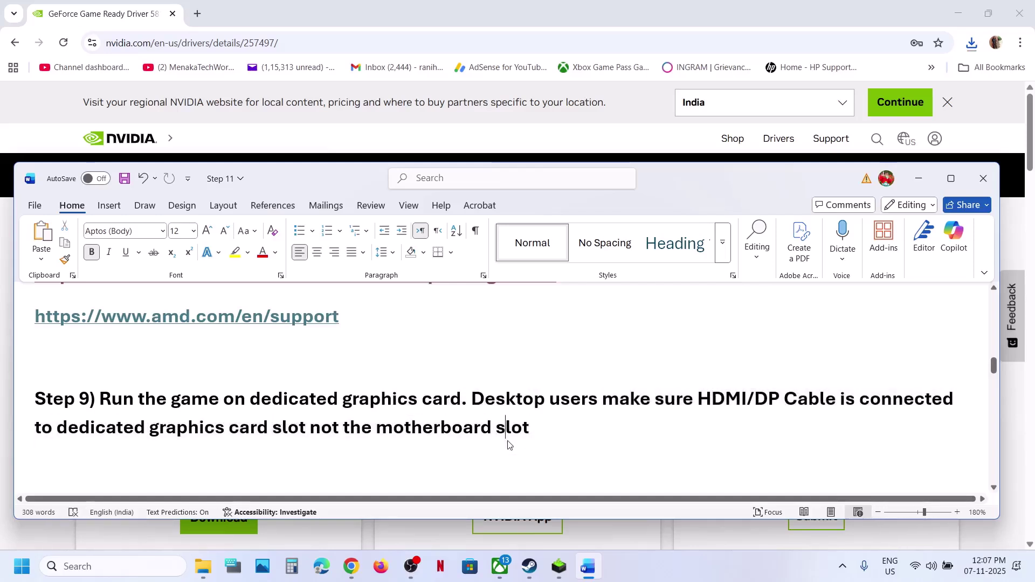
scroll(507, 441, down, 3)
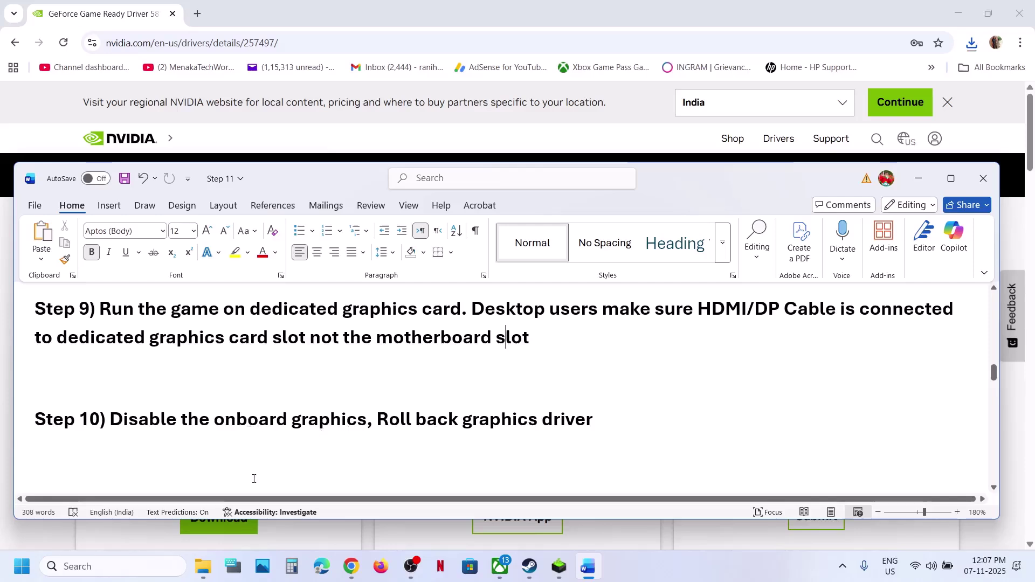
right_click(21, 565)
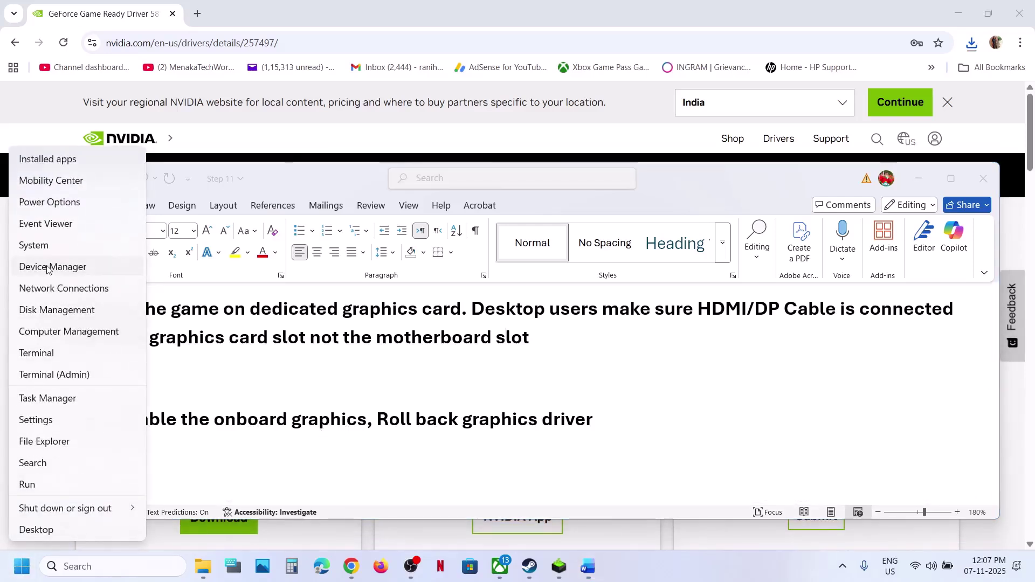
click(51, 266)
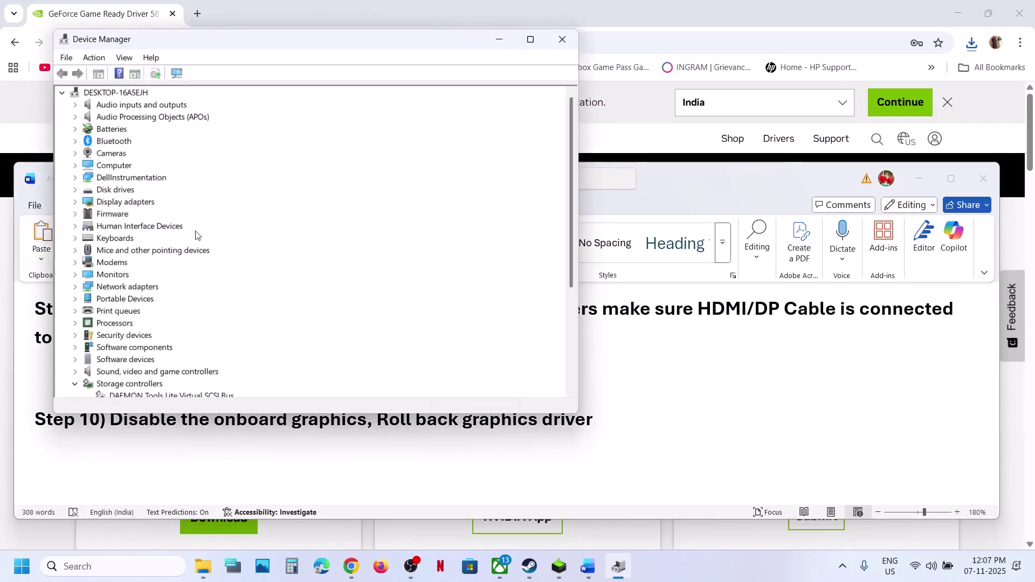
click(75, 202)
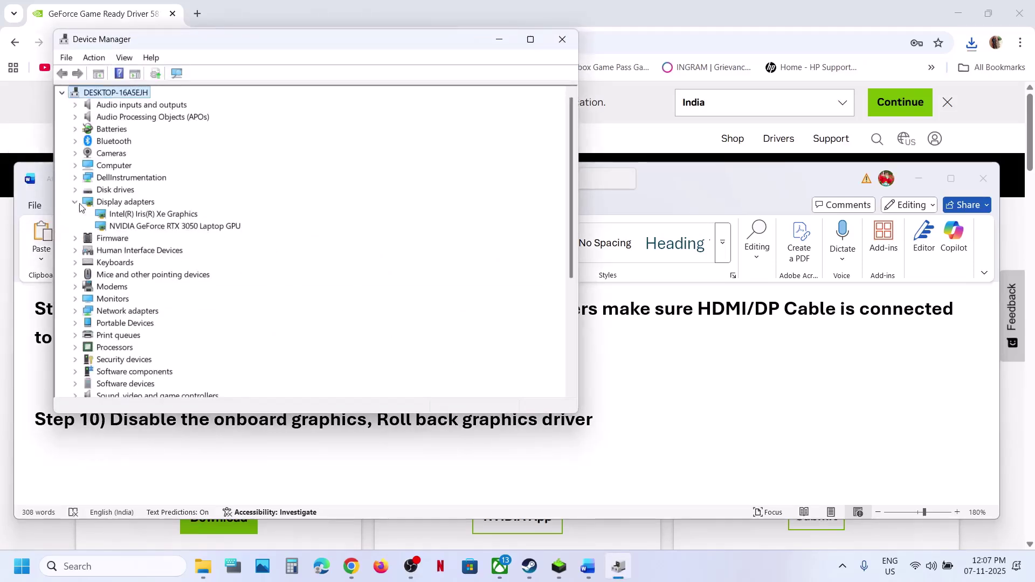
click(130, 215)
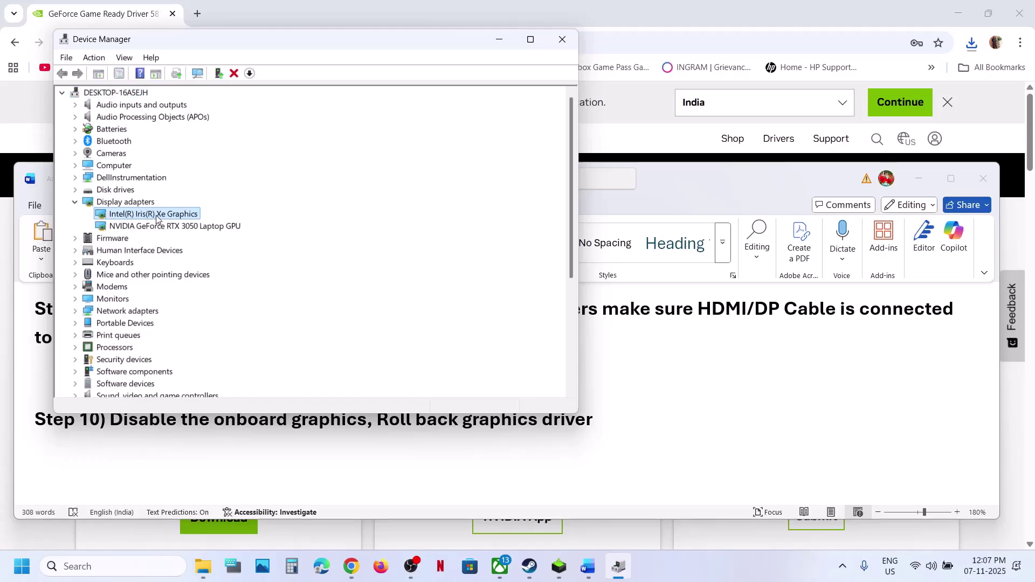
right_click(157, 218)
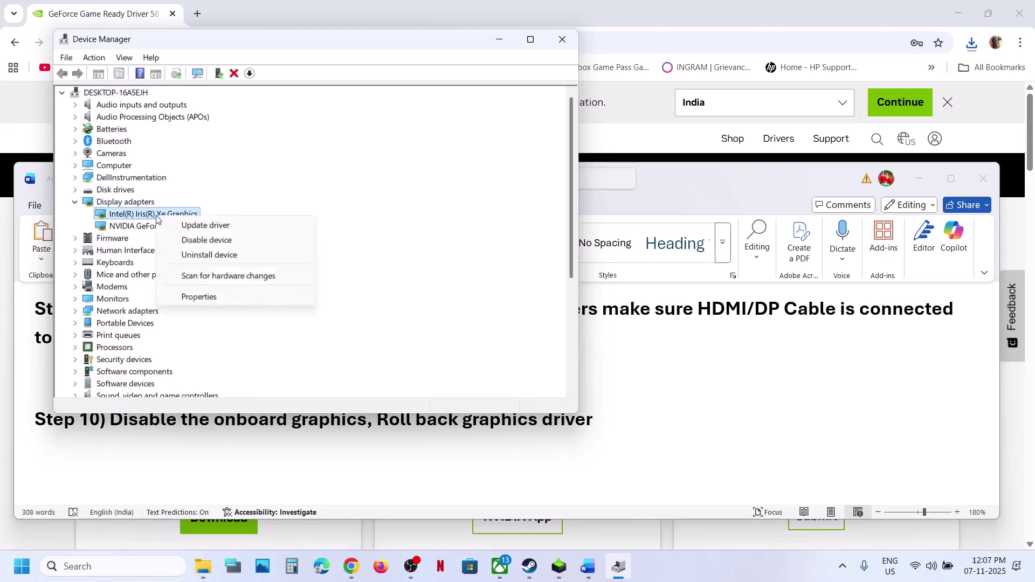
Look at the game's Steam library page, then recheck the Intel(R) Iris(R) Xe Graphics options and close Device Manager
click(534, 573)
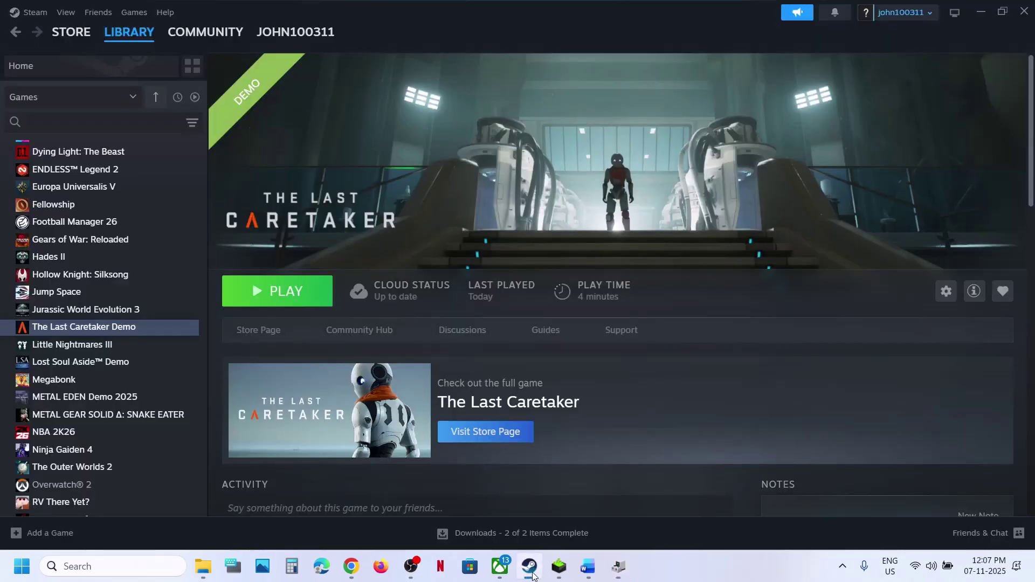
click(530, 572)
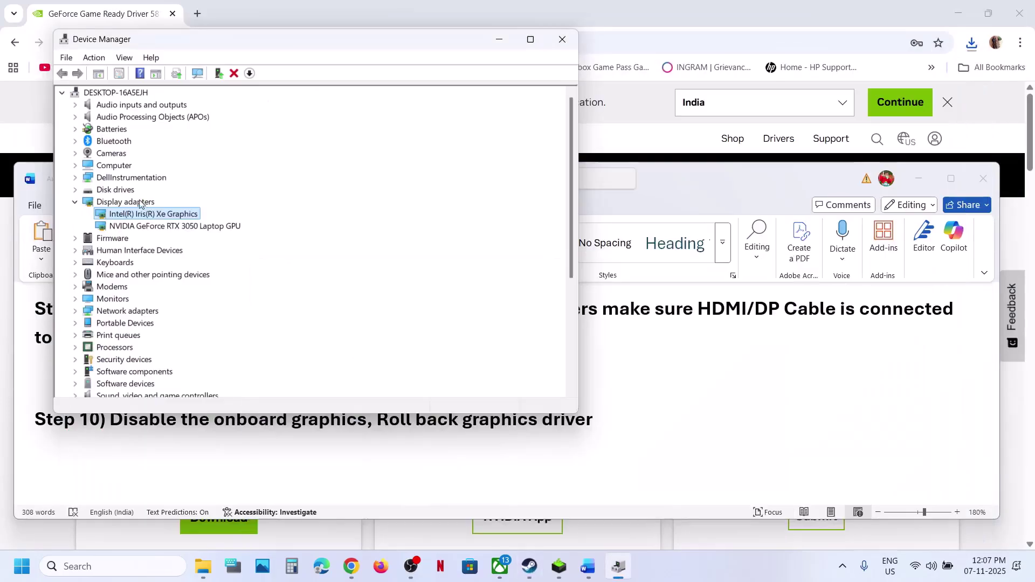
right_click(139, 212)
click(295, 191)
click(560, 33)
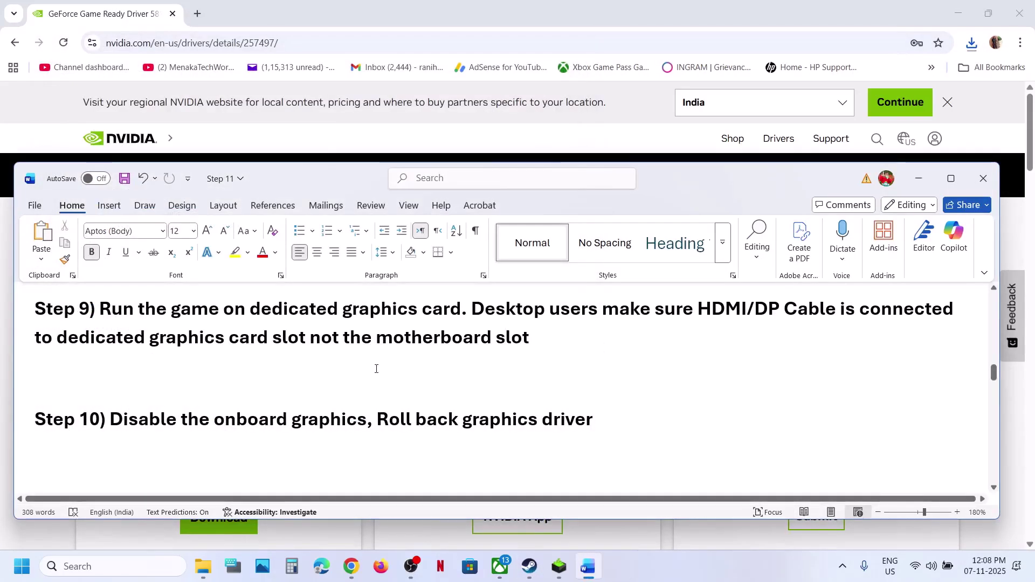
Review the graphics driver rollback note, return to the NVIDIA driver results, list more versions and highlight Game Ready Driver version 581.42
scroll(386, 396, down, 1)
drag(387, 399, 593, 404)
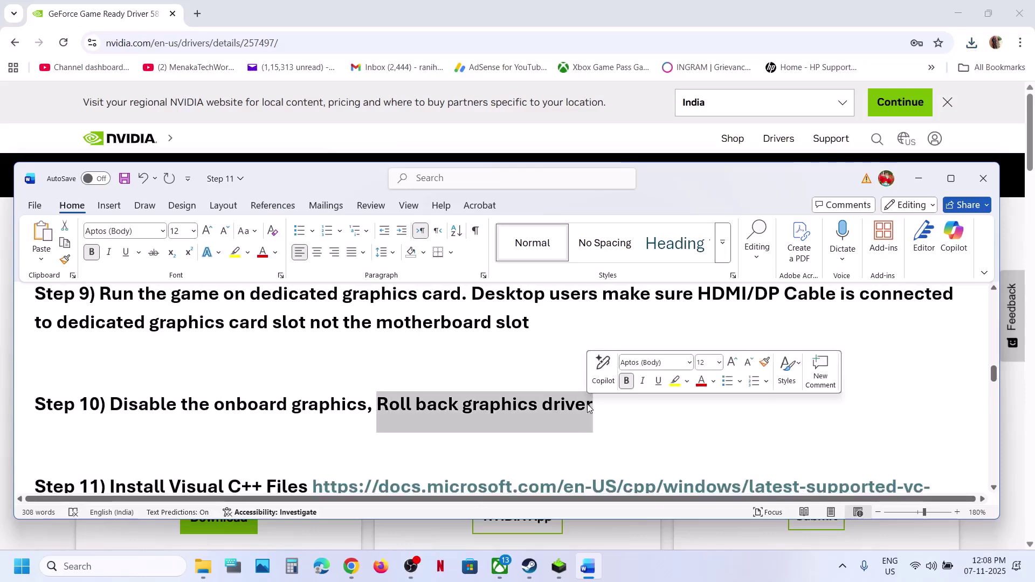
click(381, 534)
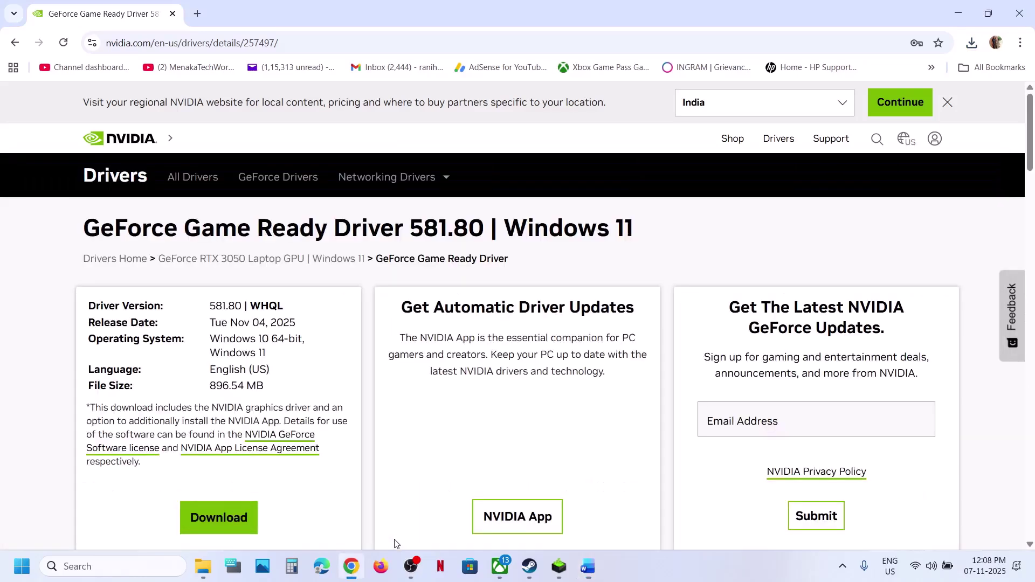
click(13, 42)
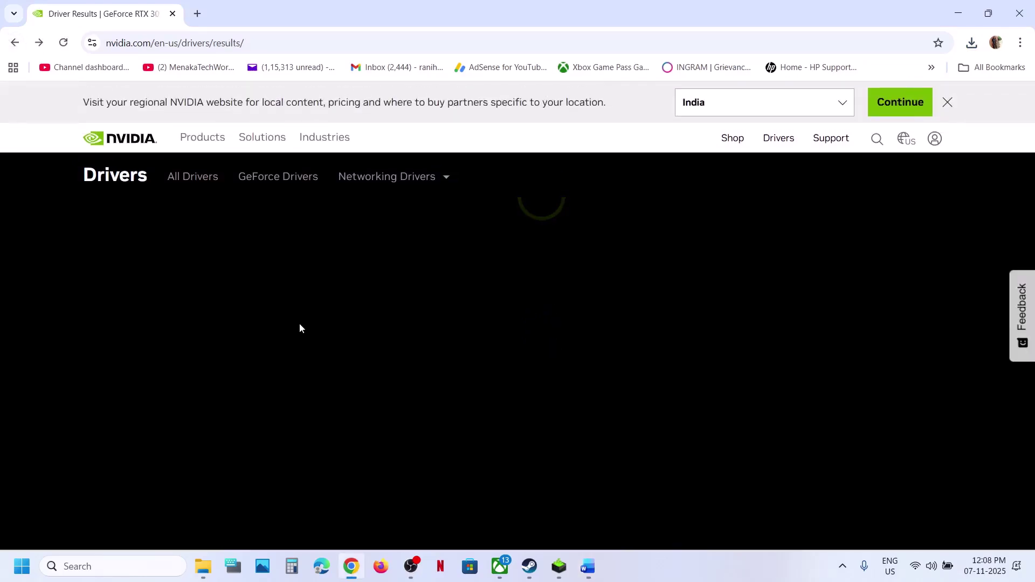
scroll(300, 327, down, 3)
scroll(300, 328, down, 2)
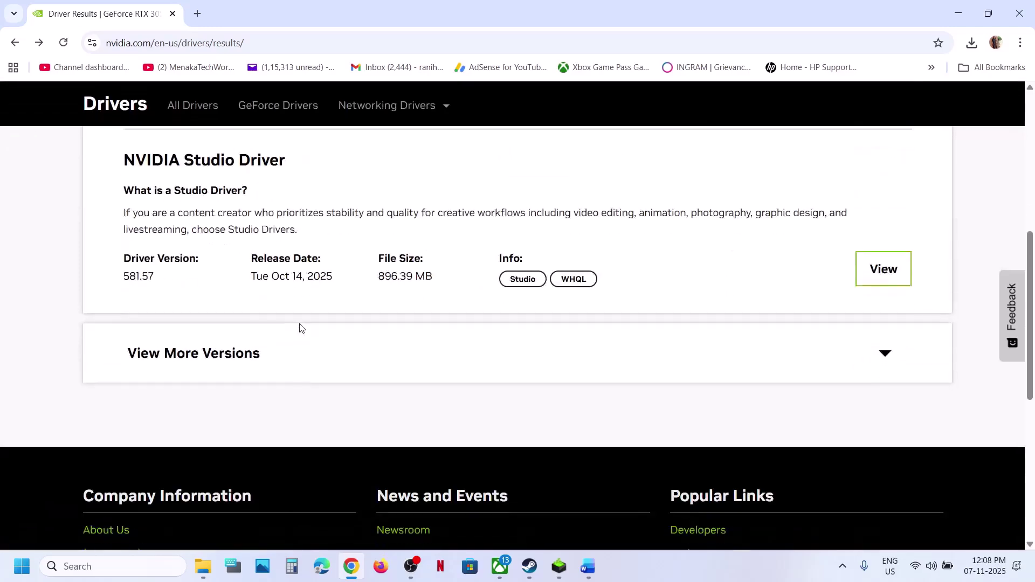
click(193, 351)
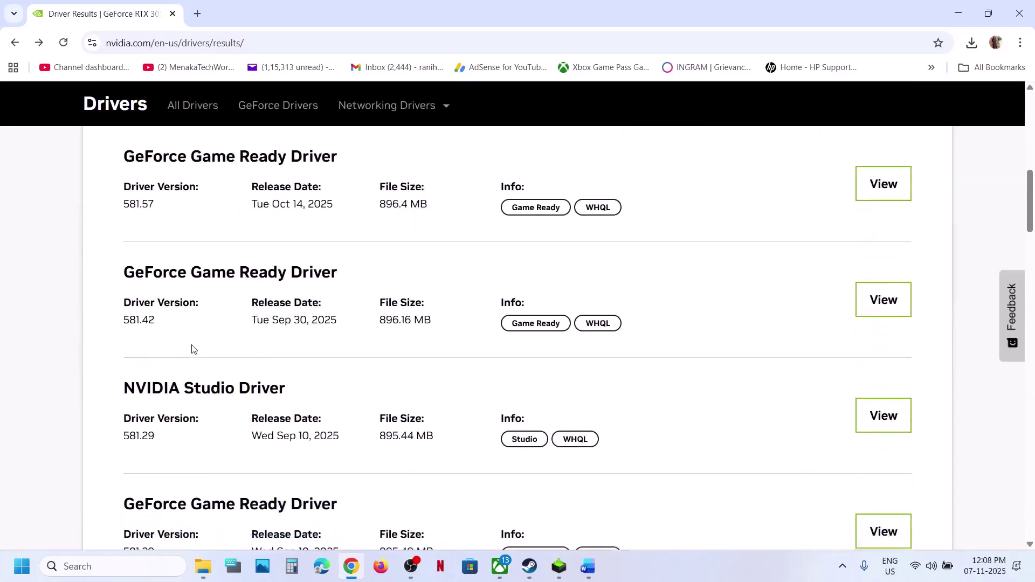
scroll(192, 347, up, 2)
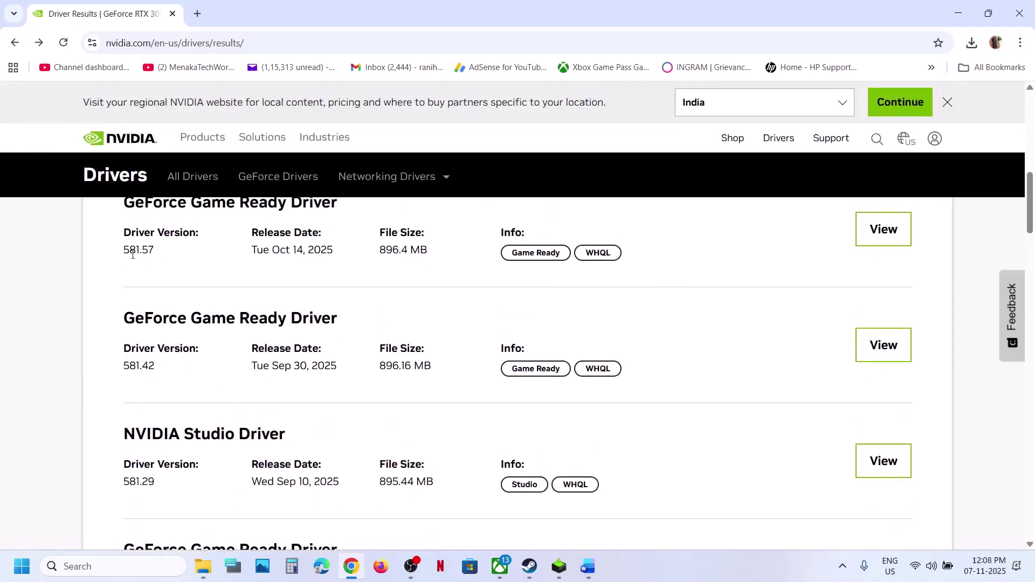
drag(125, 365, 180, 372)
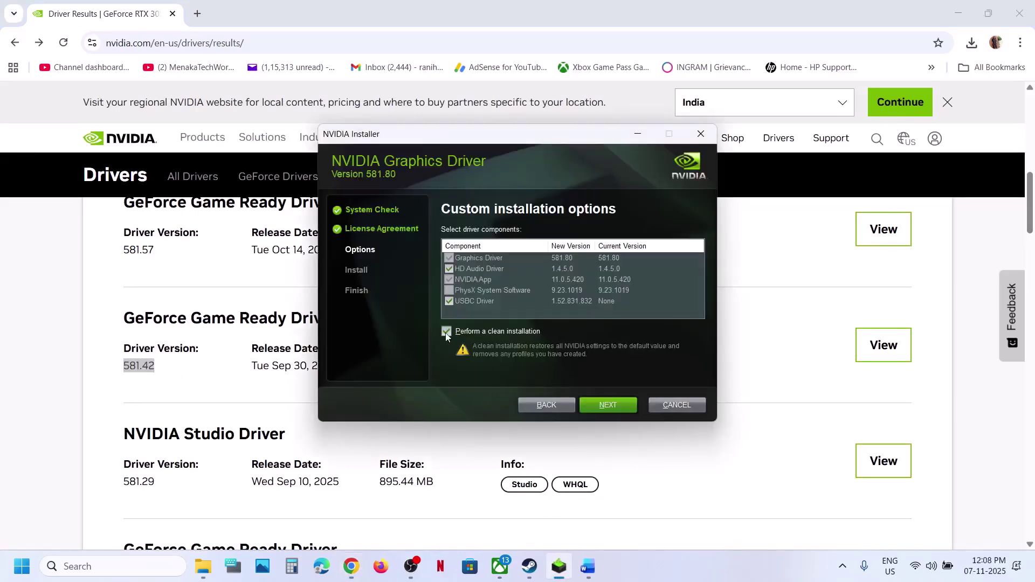
Return from the NVIDIA Installer's clean installation options to the browser and display the computer's restart option
click(60, 438)
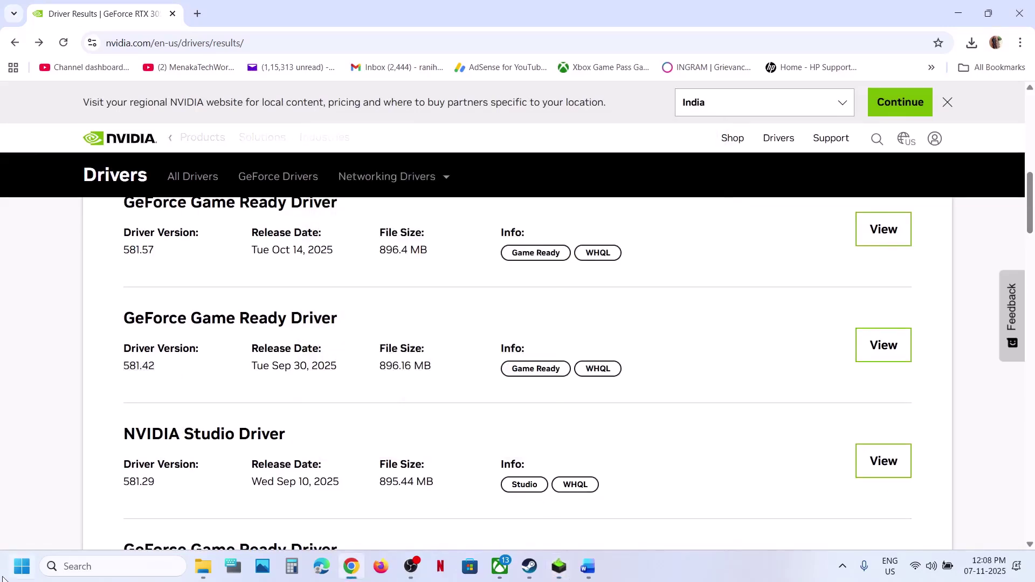
click(22, 565)
click(390, 519)
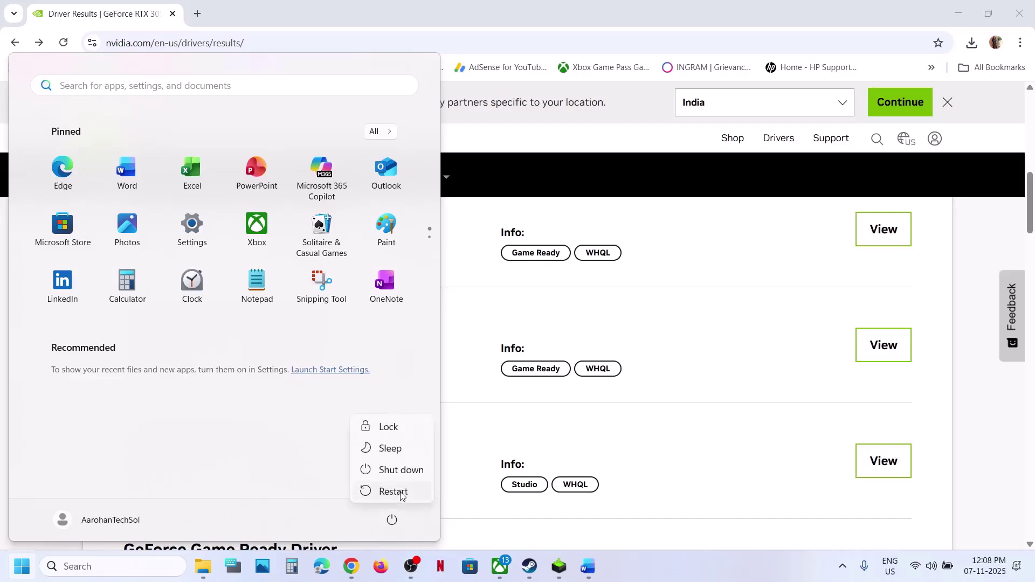
Open the Visual C++ download link from Step 11 of the Word document and find the latest supported redistributable version table
click(587, 566)
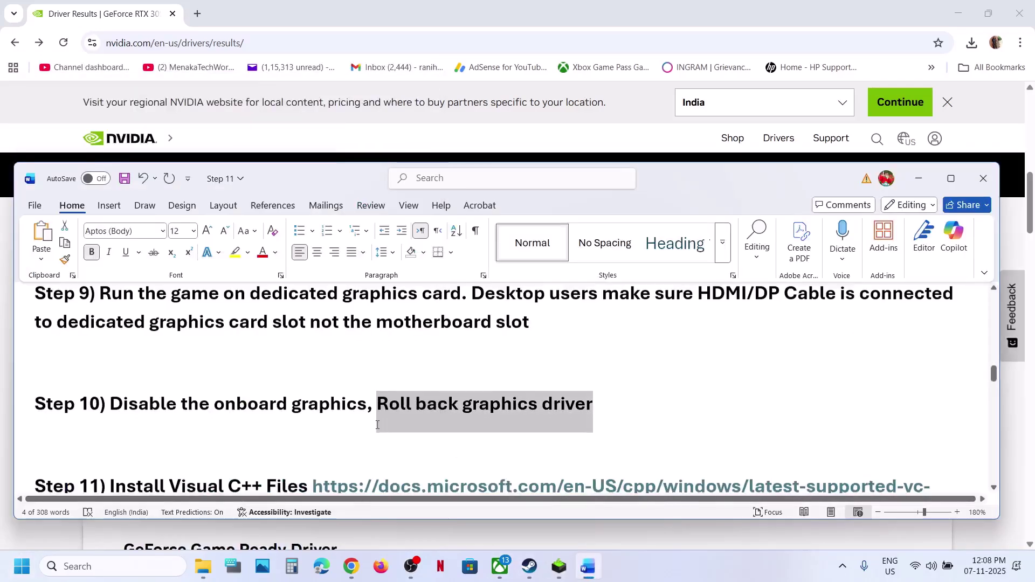
scroll(378, 425, down, 2)
ctrl+click(427, 389)
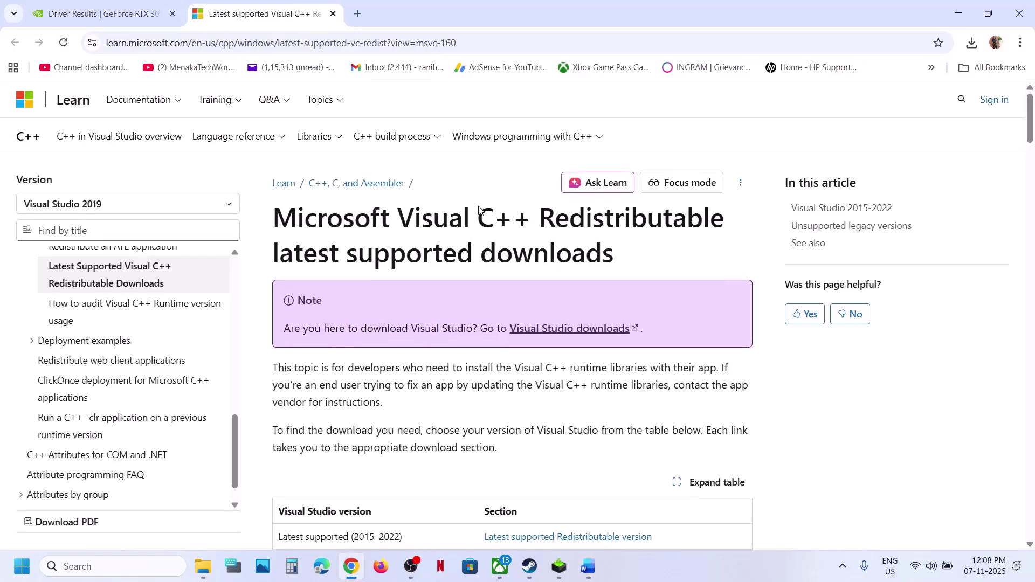
scroll(501, 422, down, 2)
scroll(501, 421, down, 8)
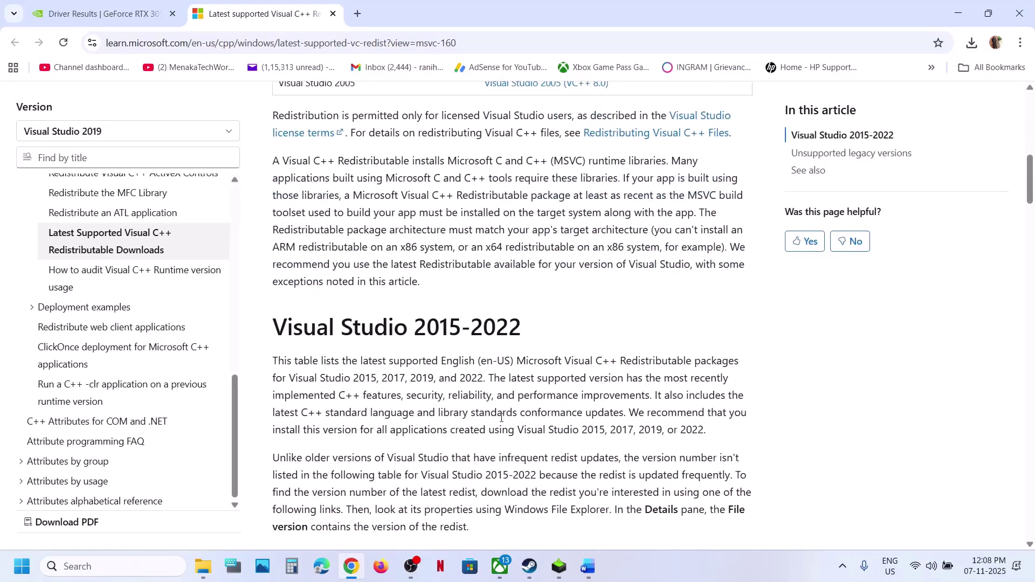
scroll(501, 418, down, 5)
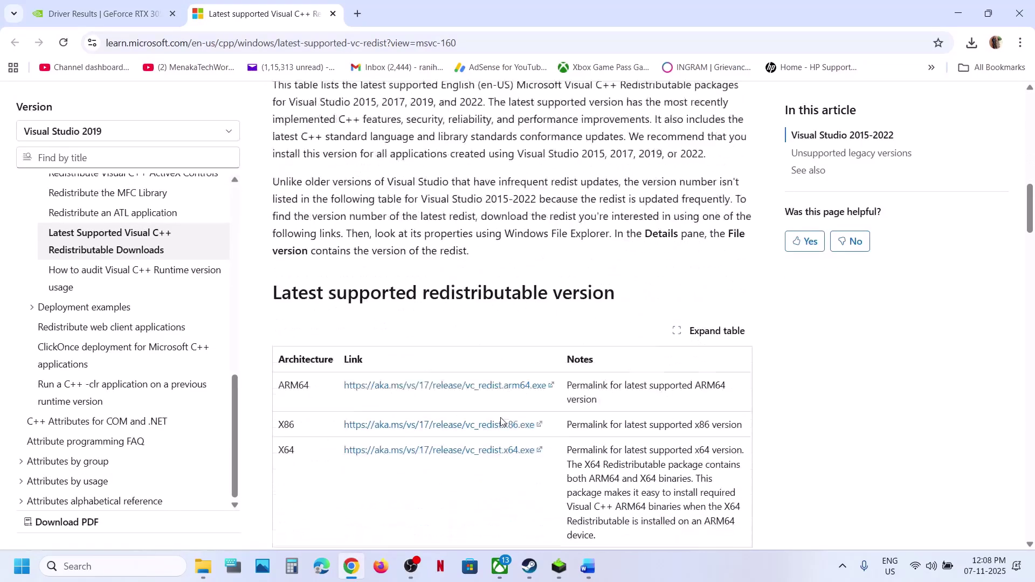
drag(281, 386, 513, 439)
click(513, 429)
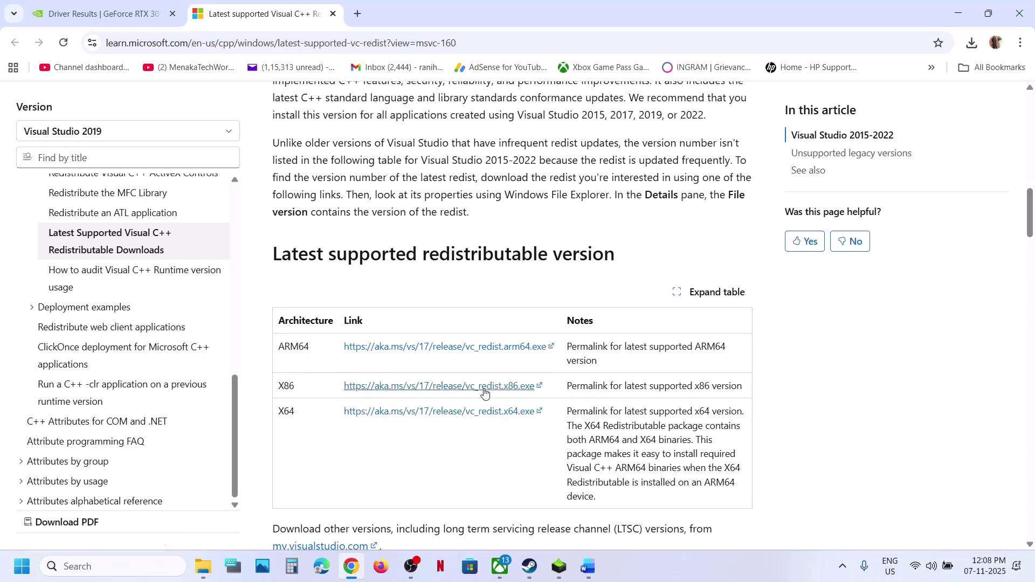
Download the X86 Visual C++ redistributable, run it and start its repair
click(458, 386)
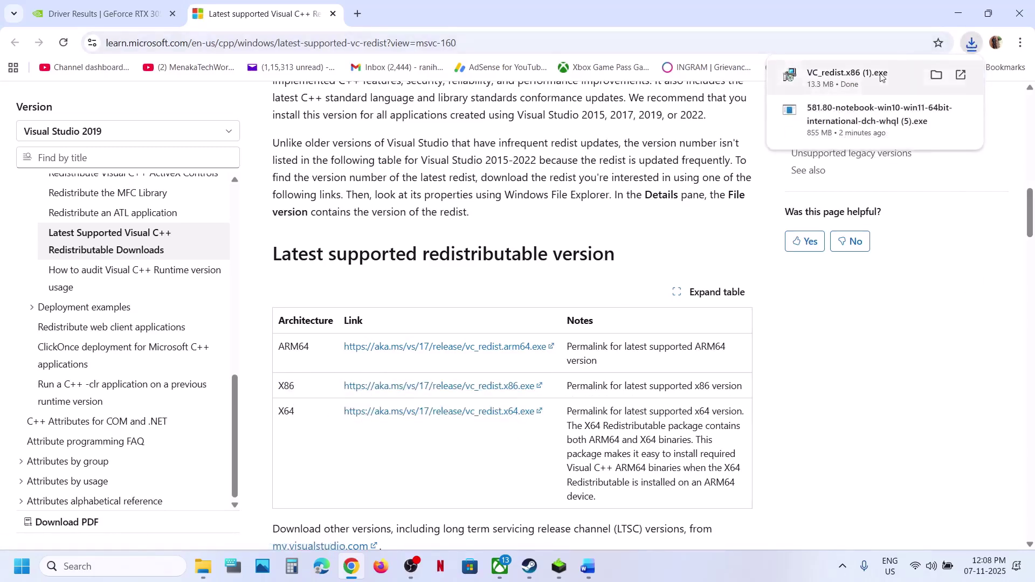
click(862, 78)
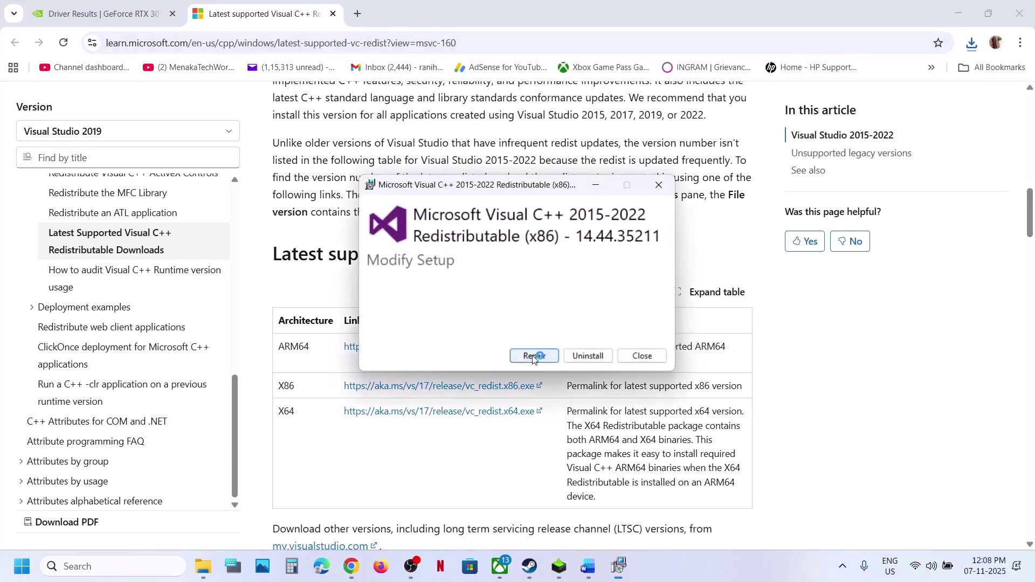
click(532, 356)
click(469, 386)
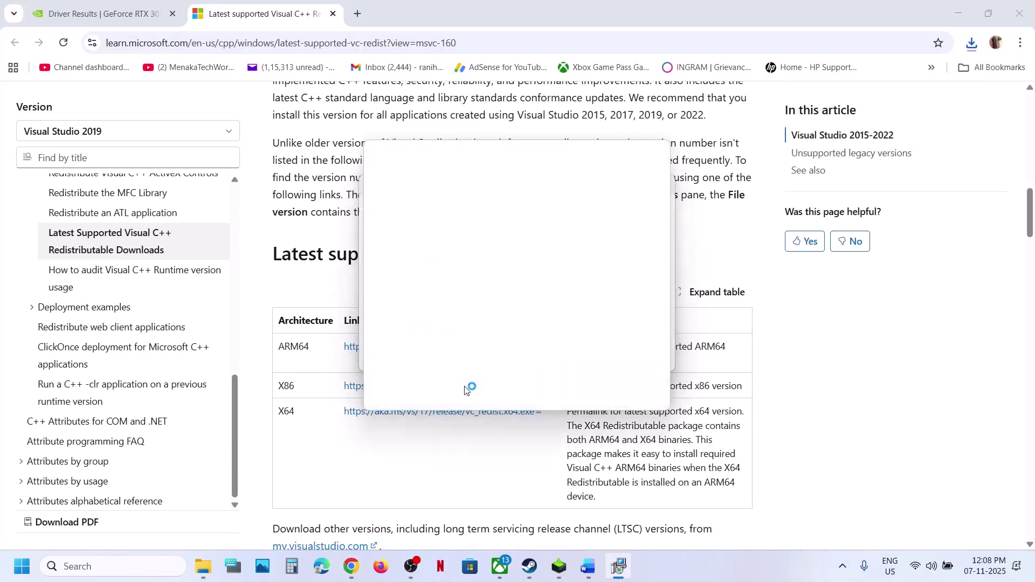
Download the X64 Visual C++ redistributable, start its repair, and place the x86 setup window beside the x64 one
click(438, 422)
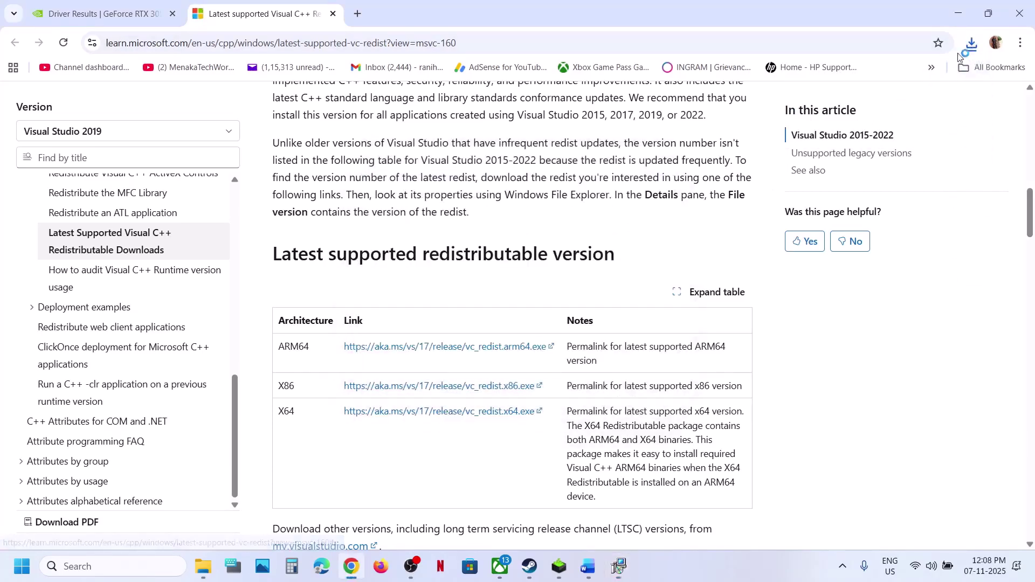
click(971, 43)
click(866, 101)
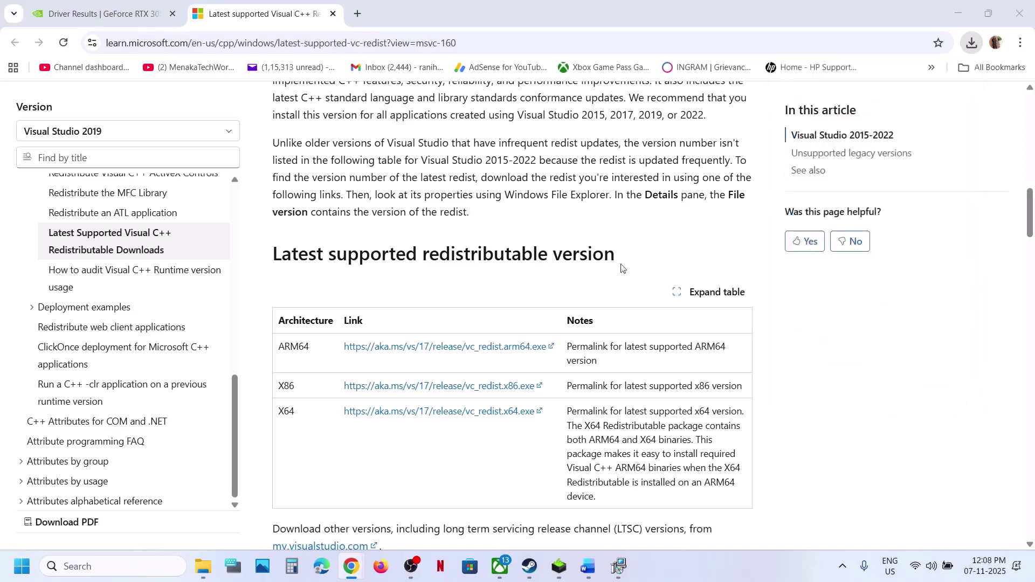
click(534, 355)
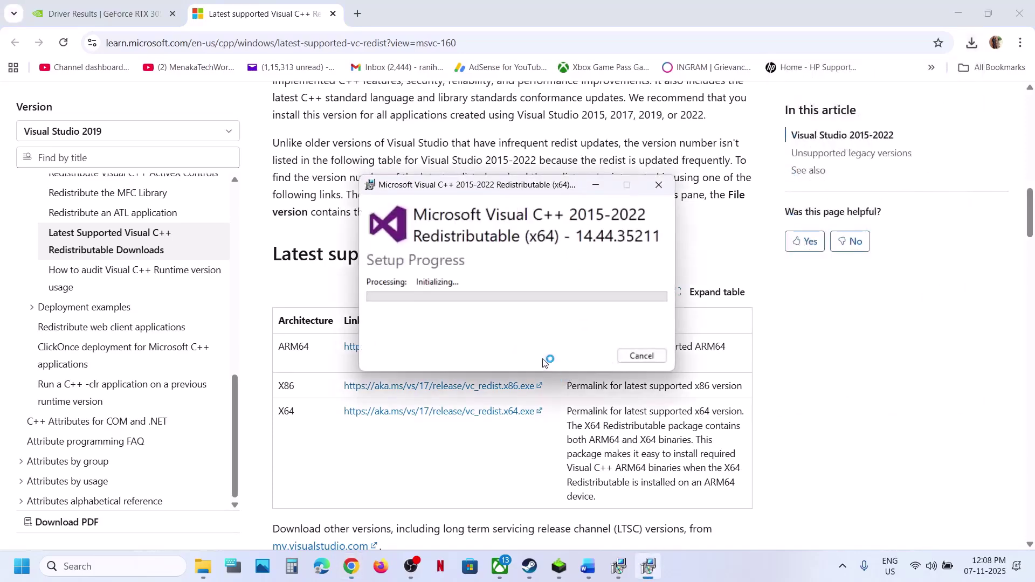
click(481, 384)
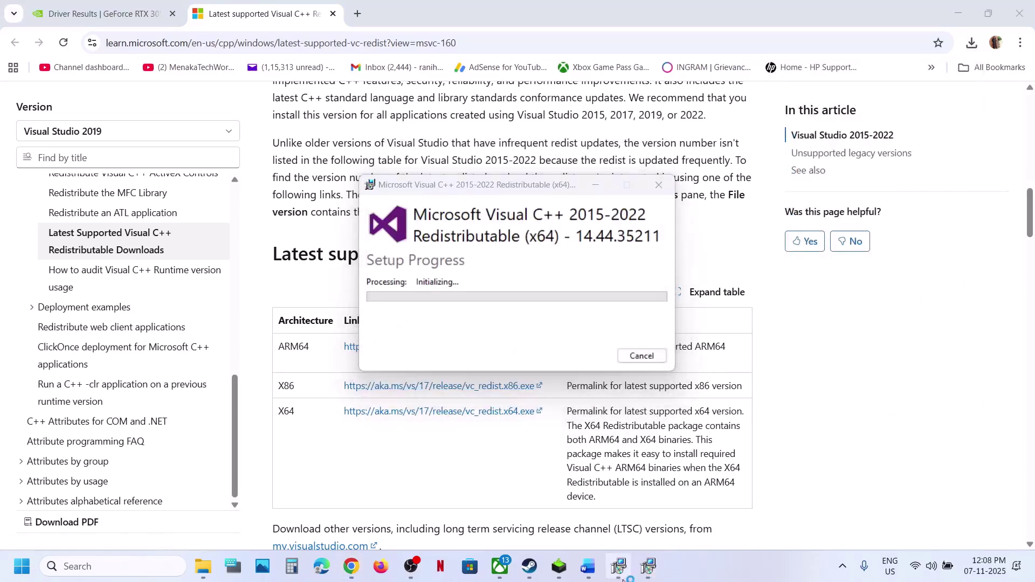
click(619, 566)
drag(550, 187, 250, 288)
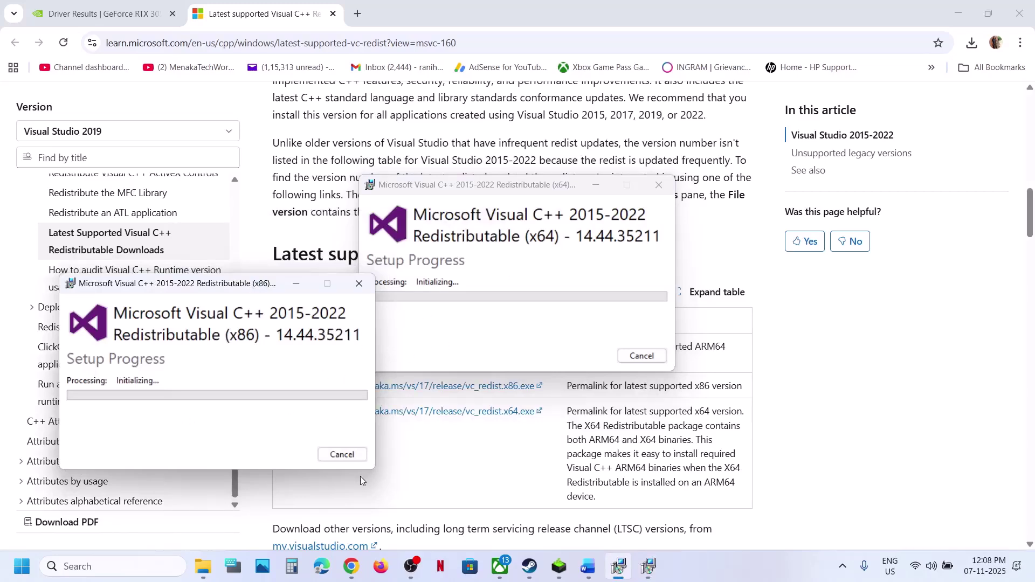
Display the computer's restart option, then switch to The Last Caretaker Demo's library page in Steam
click(22, 566)
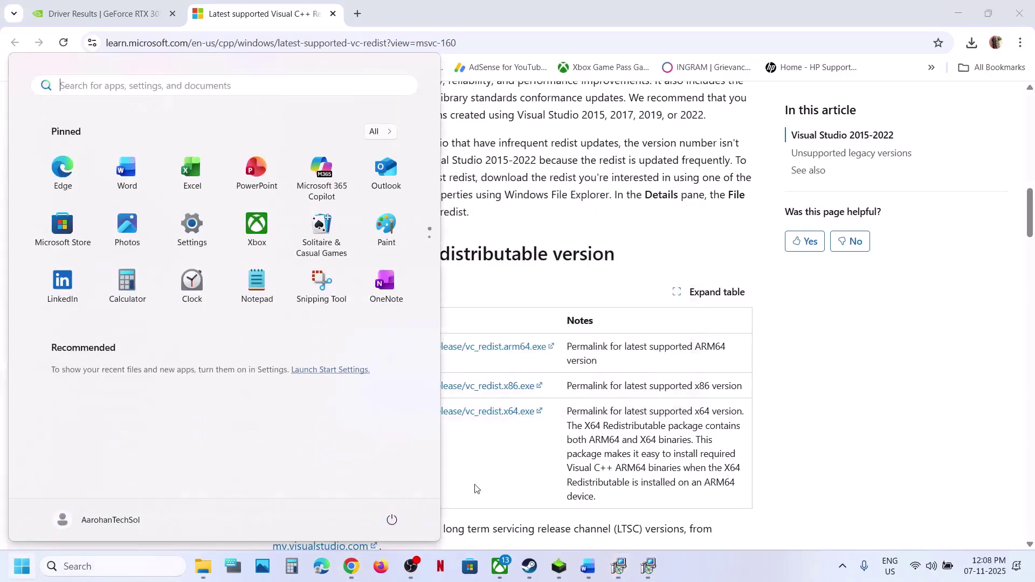
click(387, 526)
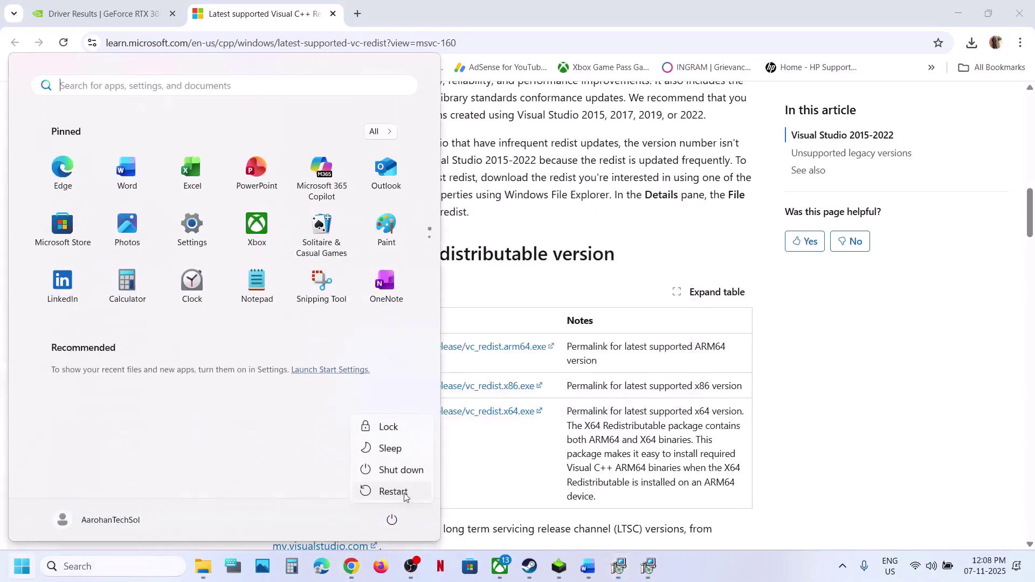
click(526, 569)
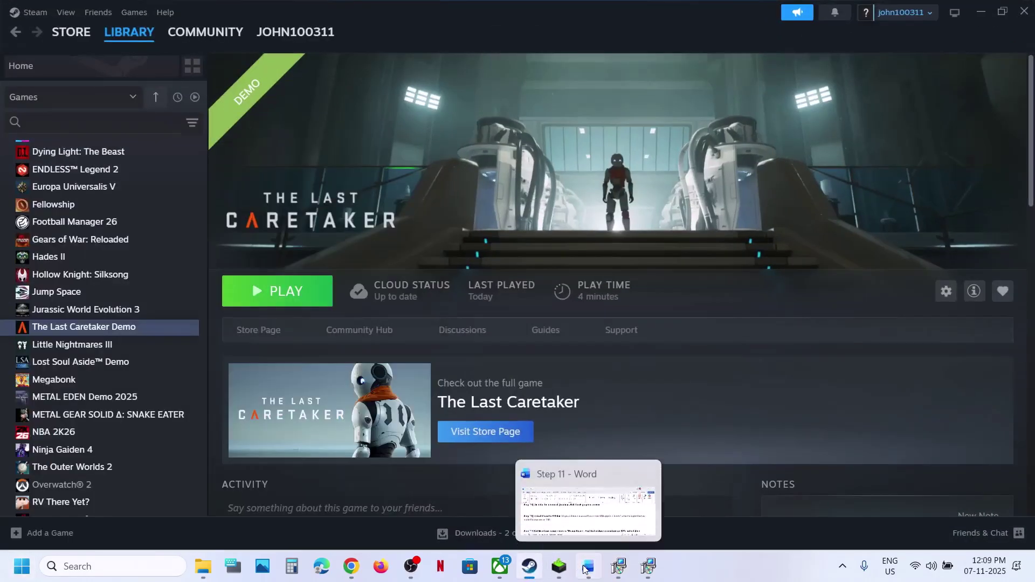
Find Step 12 about the power plan in the Word document, then open Power Options under Hardware and Sound in Control Panel
click(587, 566)
scroll(460, 437, down, 2)
scroll(460, 436, down, 2)
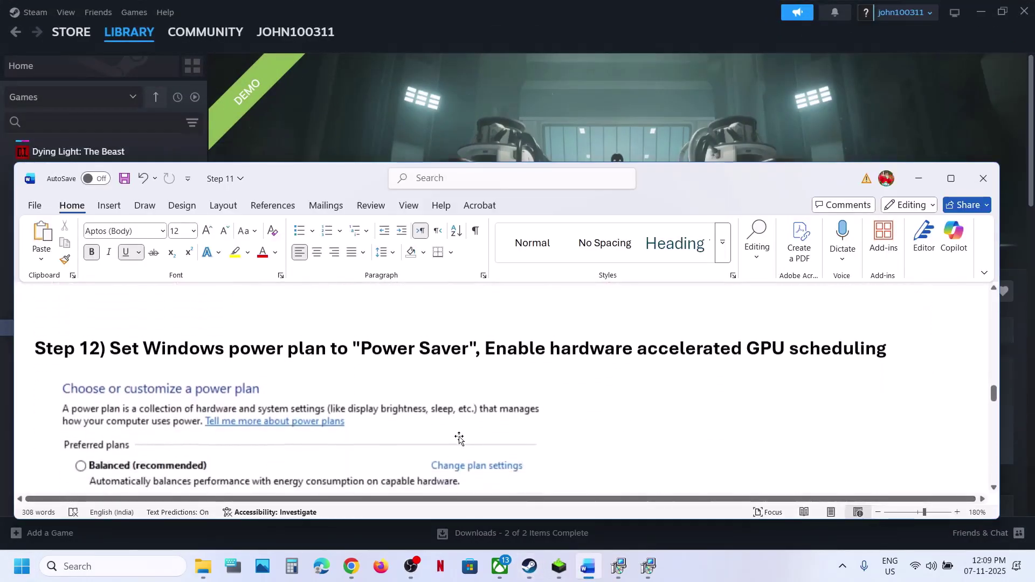
scroll(460, 440, up, 1)
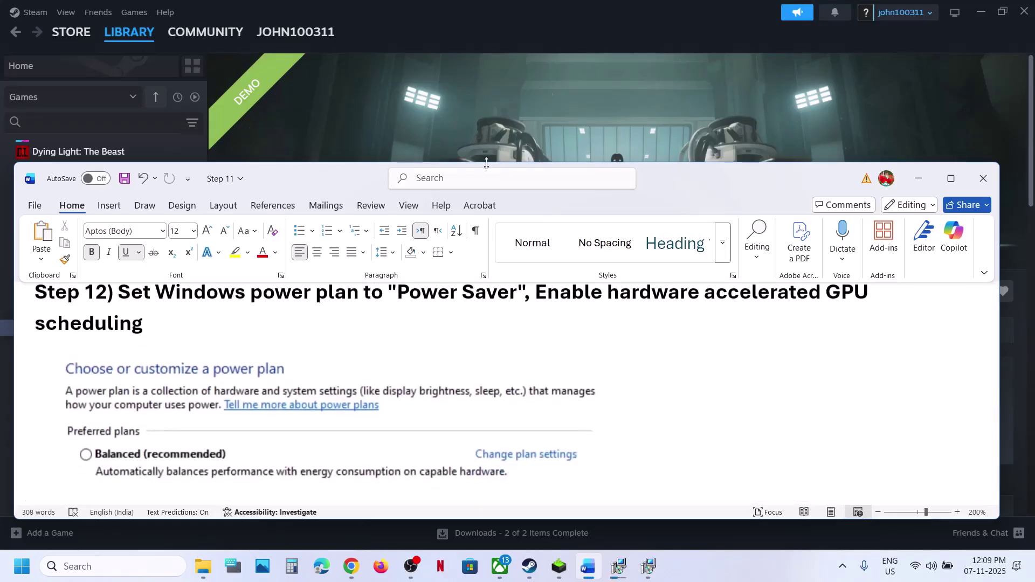
click(442, 128)
click(80, 564)
text(control)
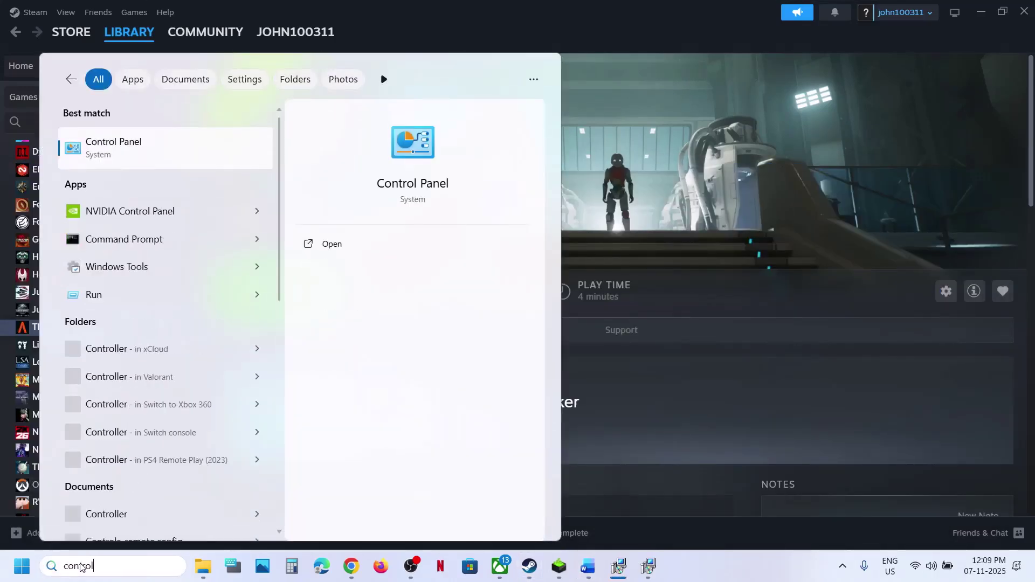
key(Return)
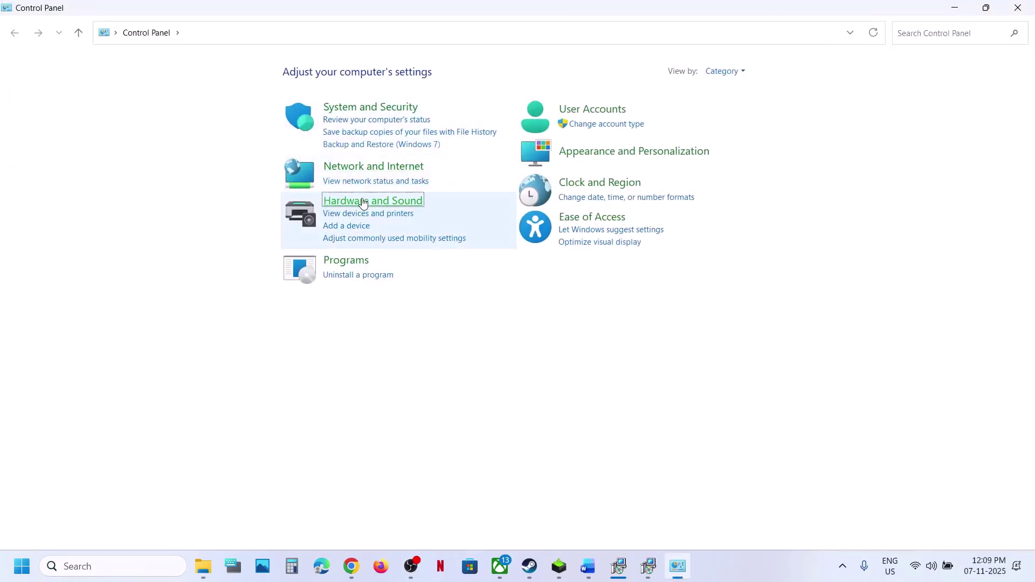
click(362, 202)
click(226, 183)
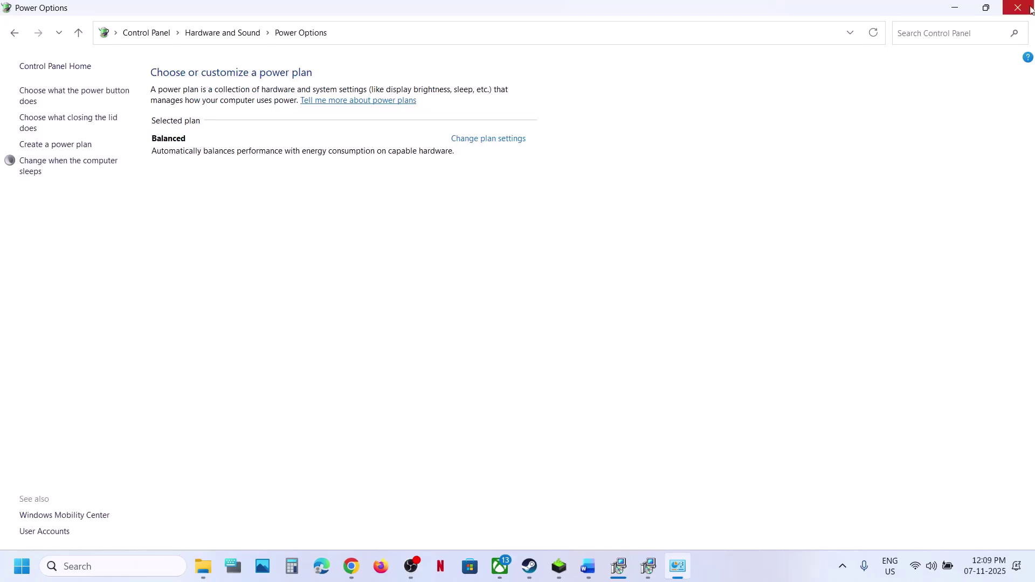
Return to the Word document, maximize its window and examine the Power saver plan illustration in Step 12
click(587, 565)
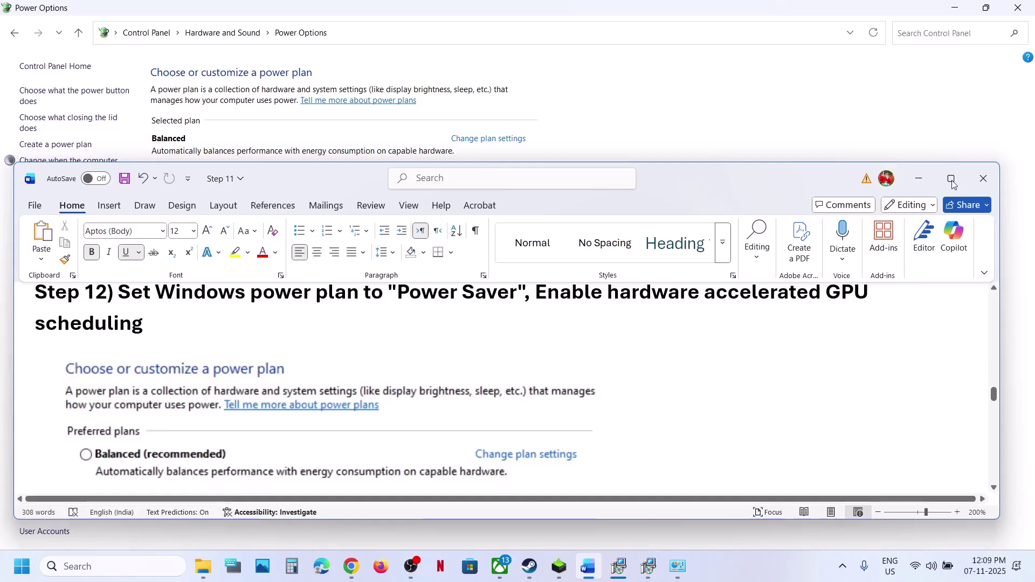
double_click(903, 188)
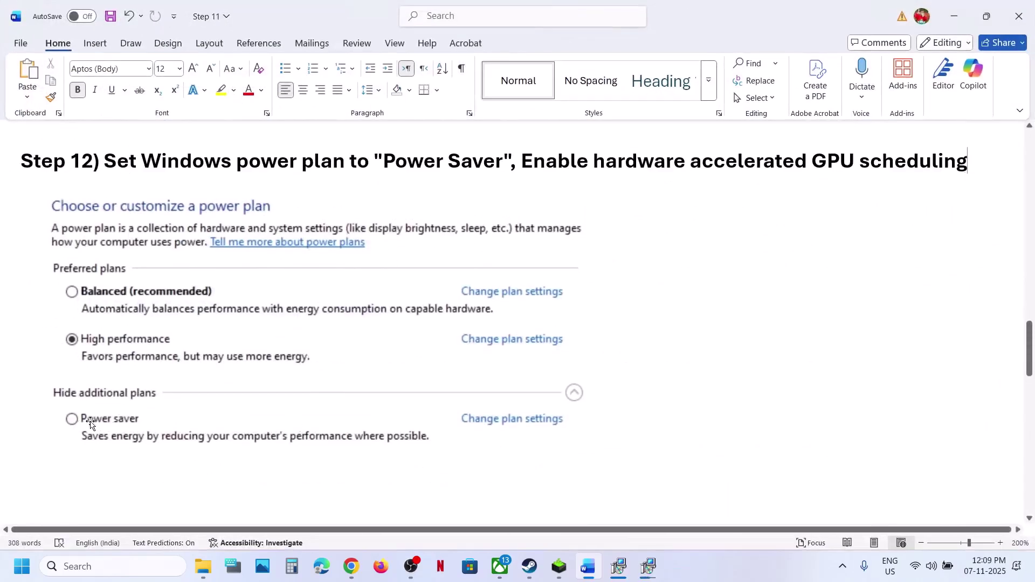
click(529, 567)
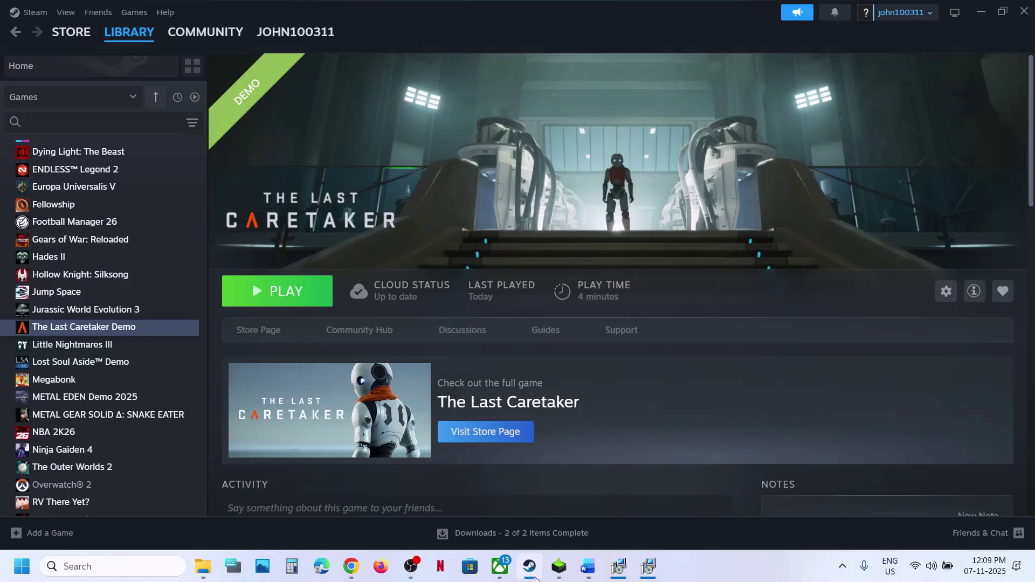
click(535, 577)
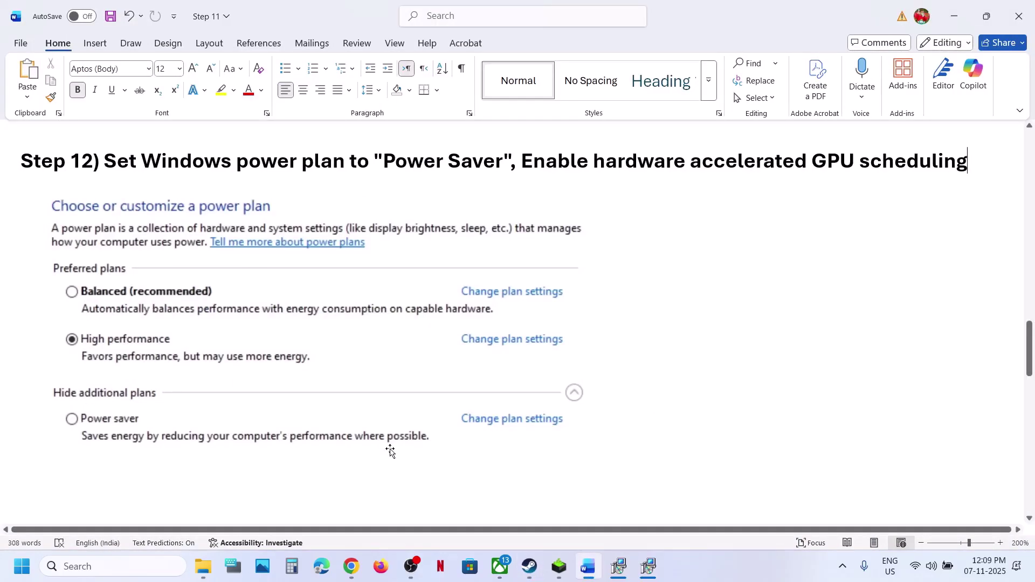
Read Step 13 of the document and disable the Steam Overlay in The Last Caretaker Demo's properties in Steam
scroll(390, 452, down, 3)
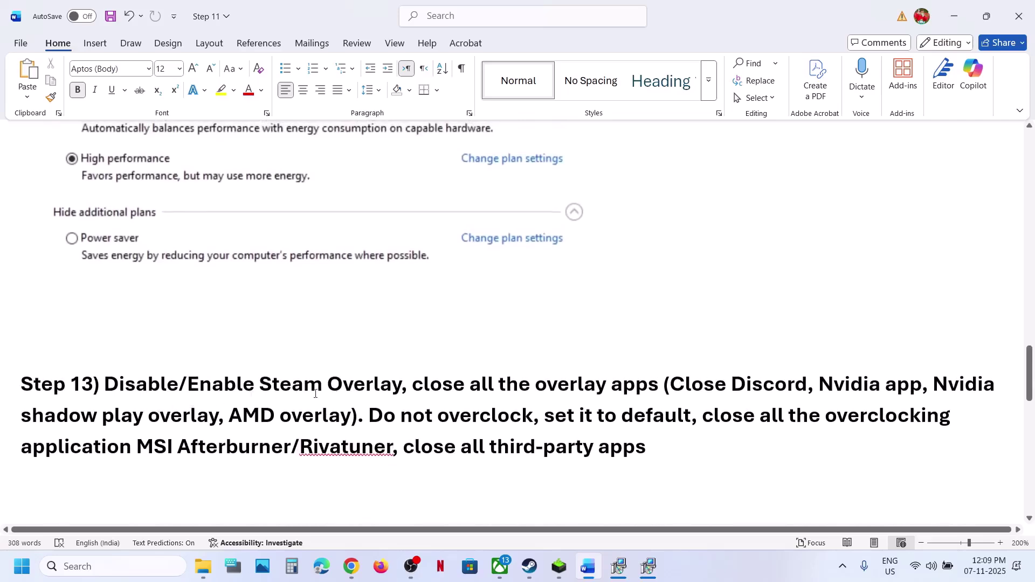
click(529, 567)
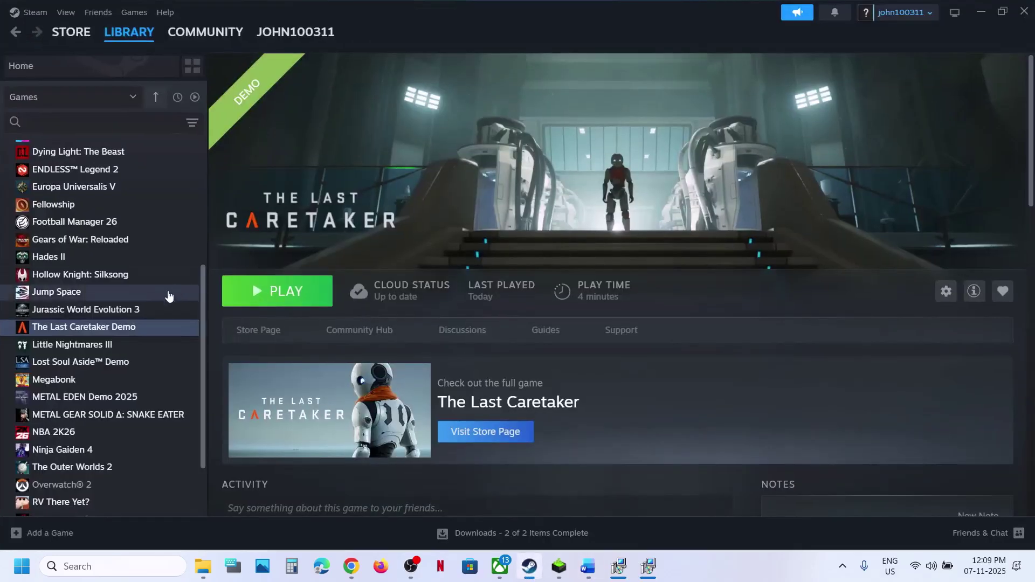
right_click(117, 325)
click(157, 424)
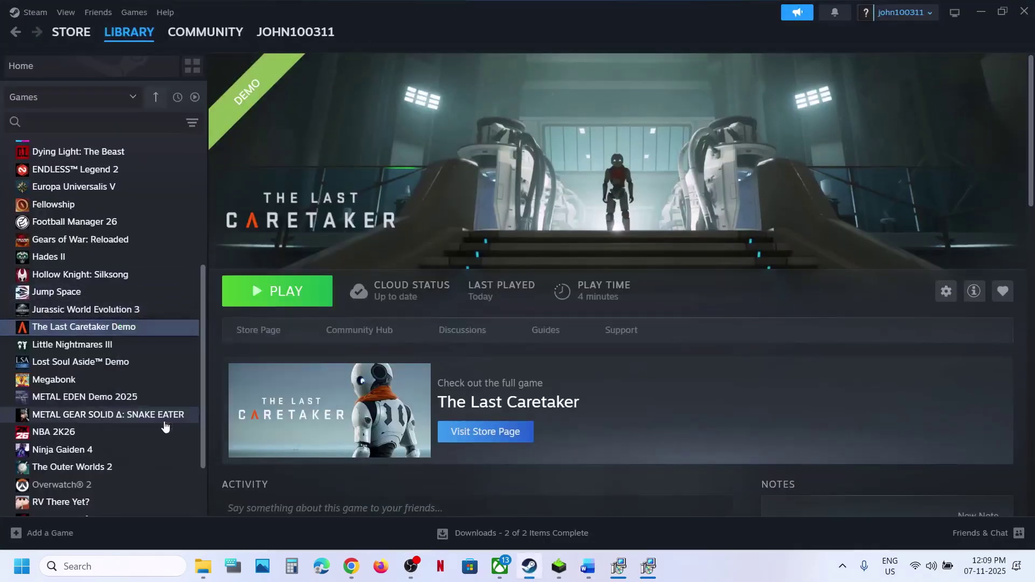
click(769, 139)
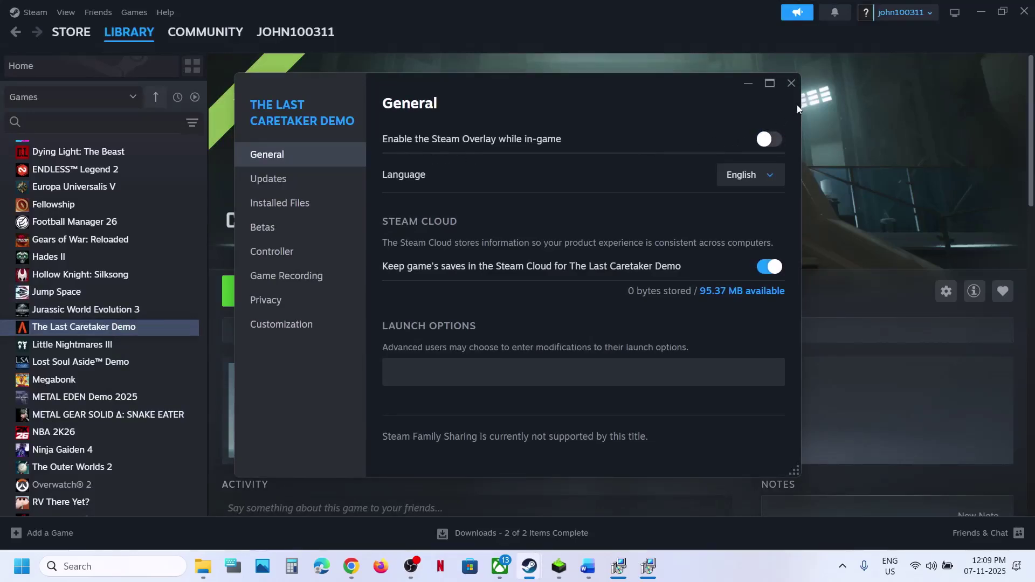
click(792, 84)
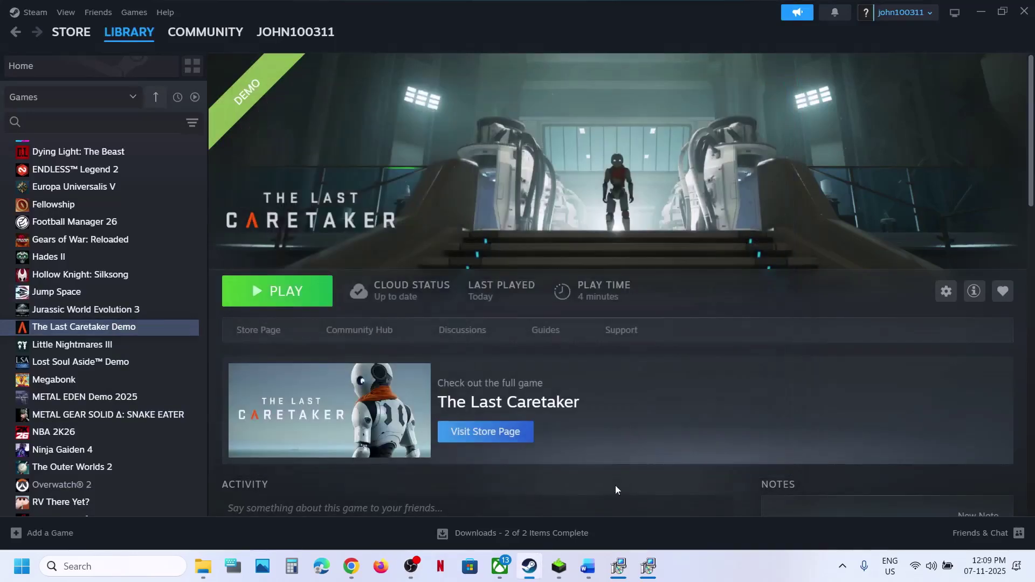
Mark Discord in Step 13 of the document, then check the NVIDIA overlay setting in the NVIDIA app and close the app
click(588, 566)
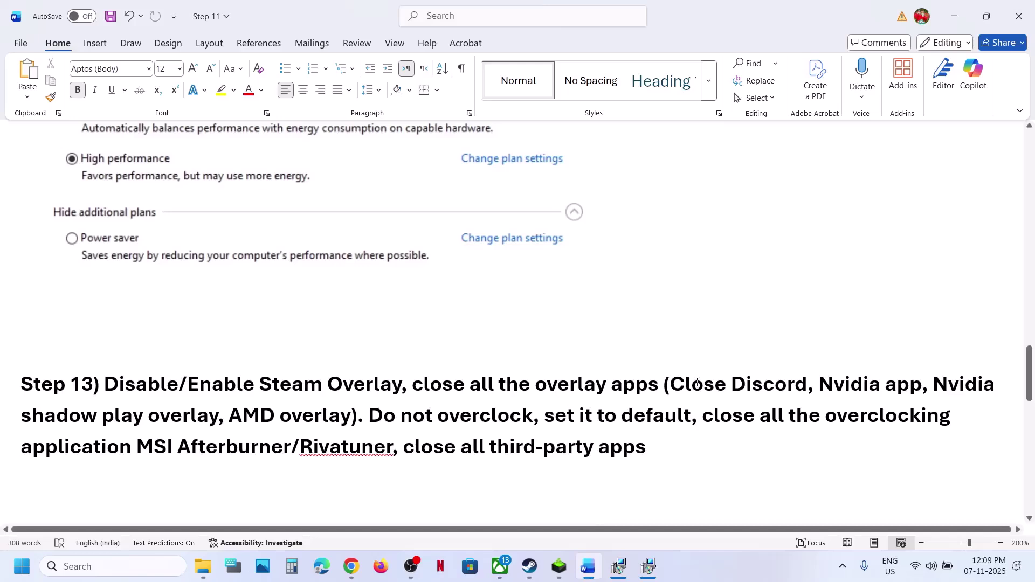
double_click(742, 385)
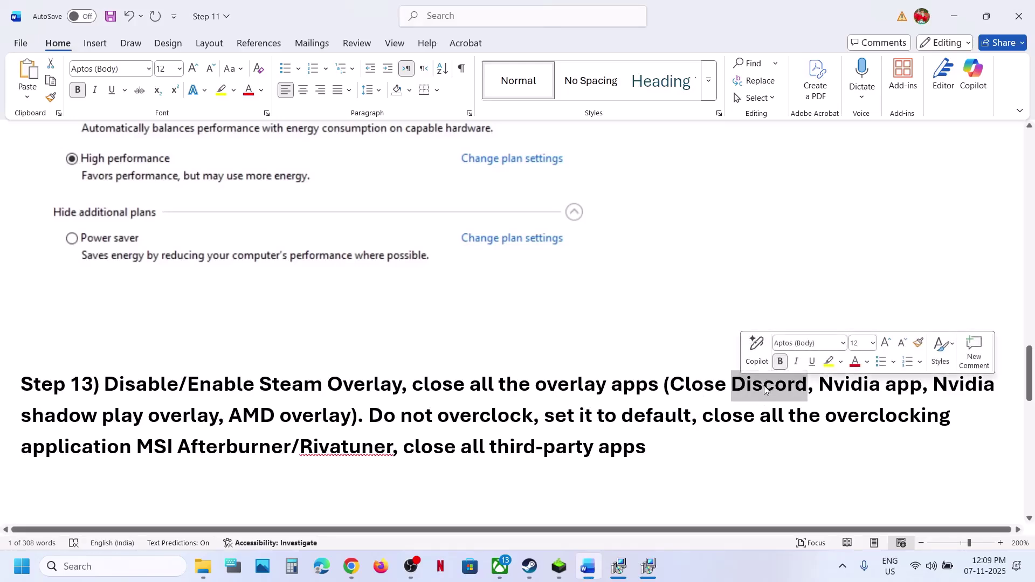
click(116, 566)
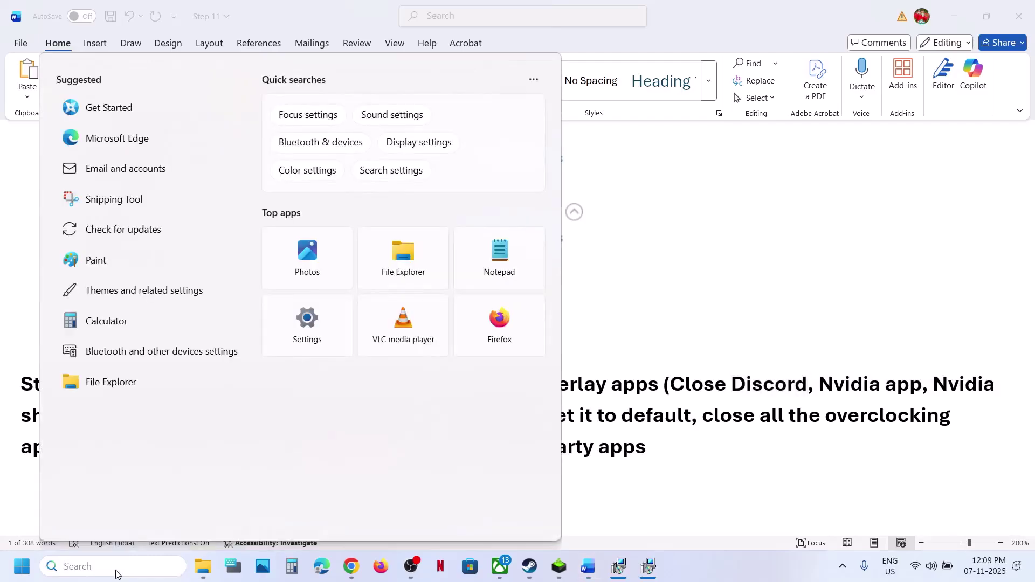
text(nvi)
key(Return)
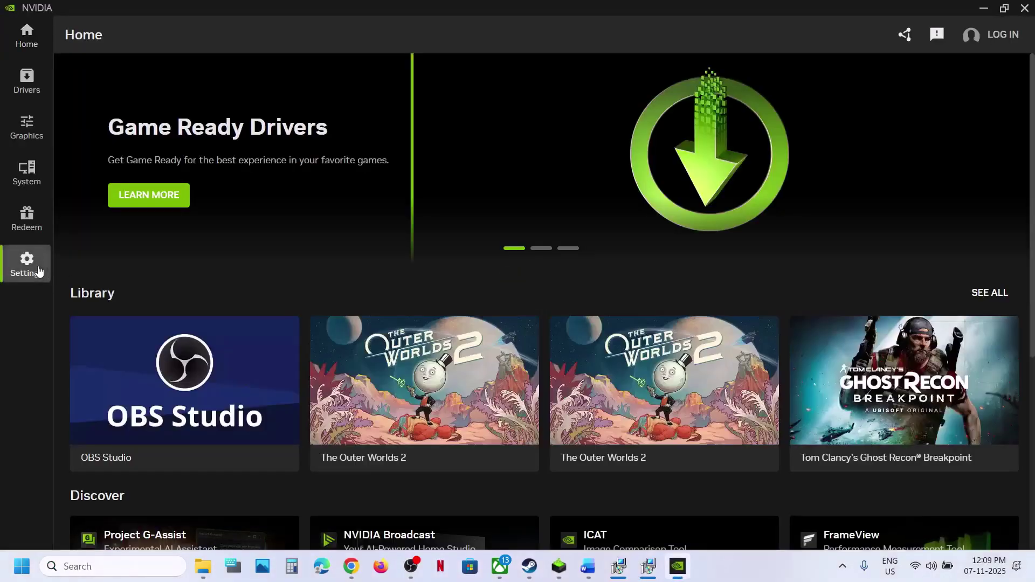
click(27, 264)
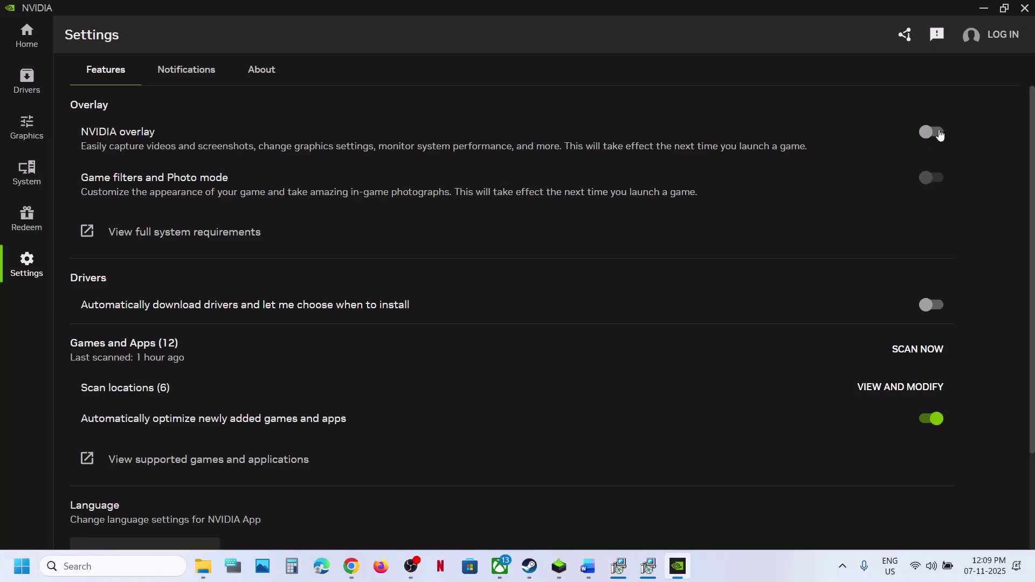
click(41, 32)
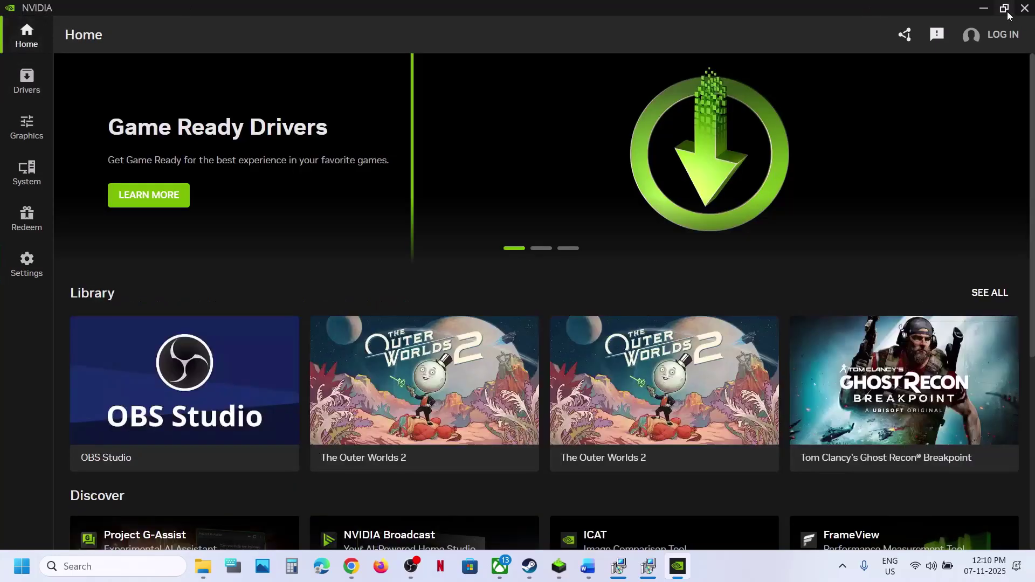
click(1024, 8)
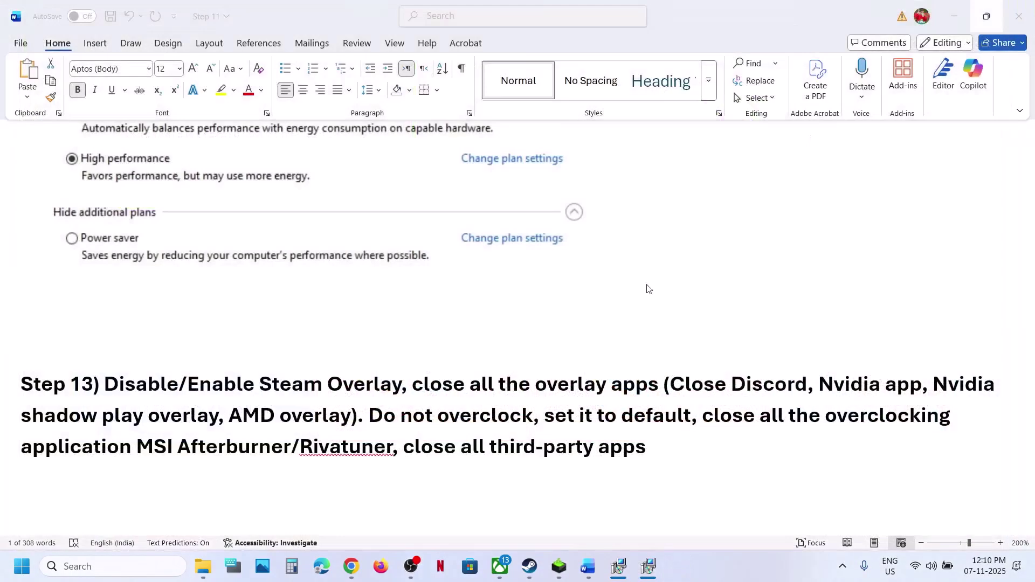
Highlight the "overlay apps" and "close all third-party apps" instructions in Step 13 of the Word document
drag(547, 390, 660, 387)
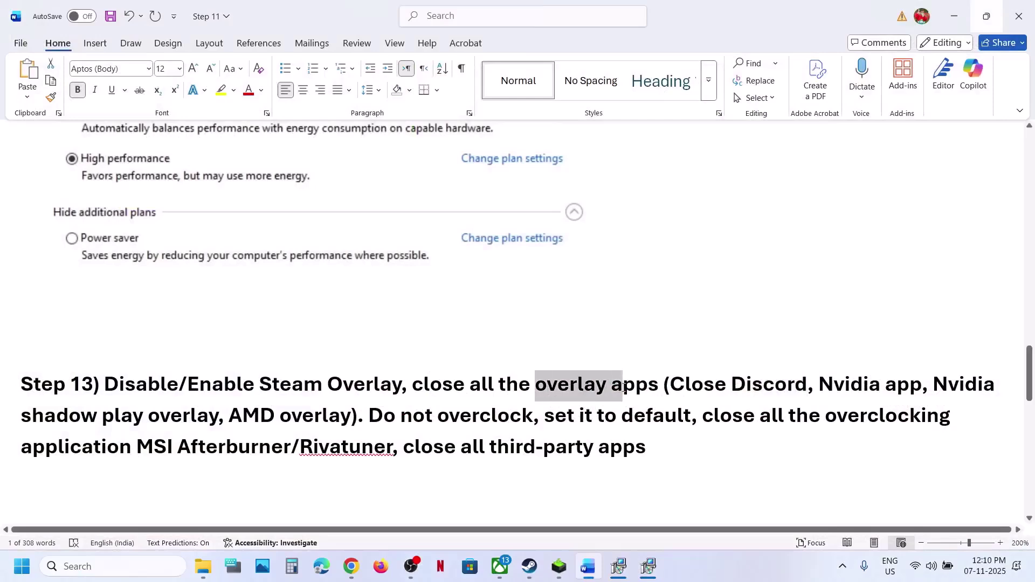
scroll(353, 422, down, 1)
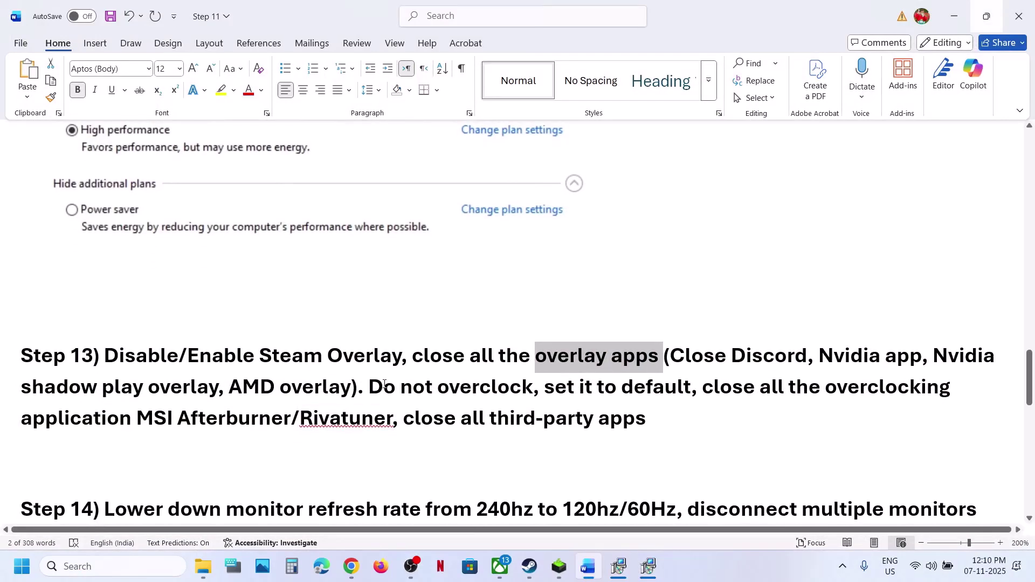
drag(371, 387, 639, 420)
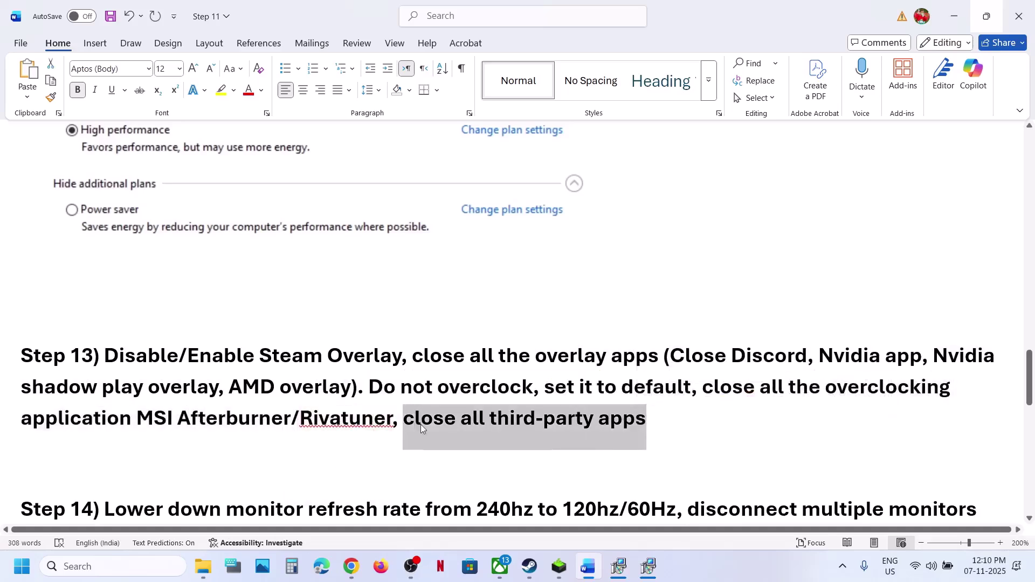
scroll(323, 461, down, 2)
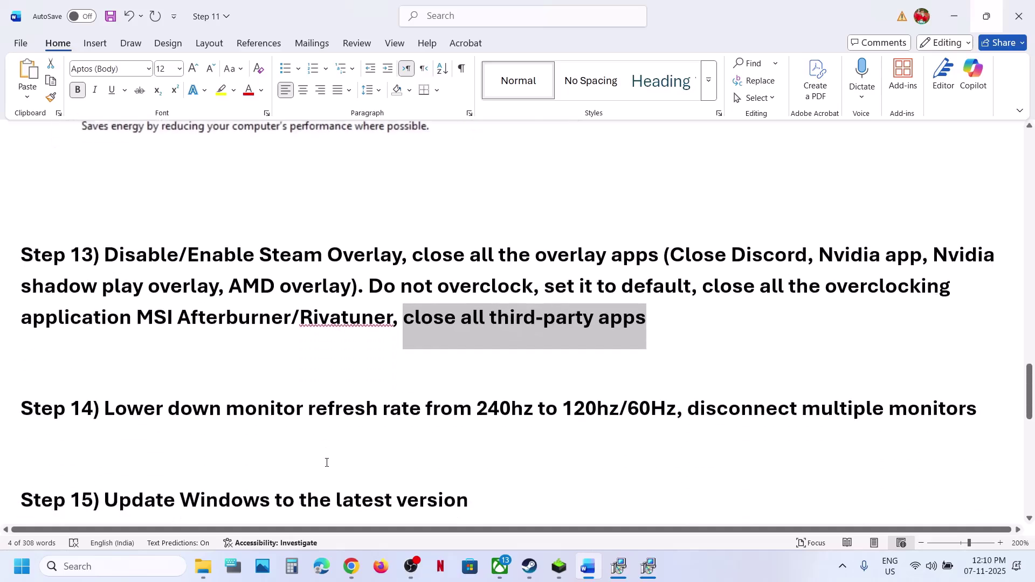
Highlight Step 14's instructions on the monitor refresh rate, "240hz" and "disconnect multiple monitors", then clear the selection
scroll(307, 457, up, 1)
drag(233, 475, 380, 469)
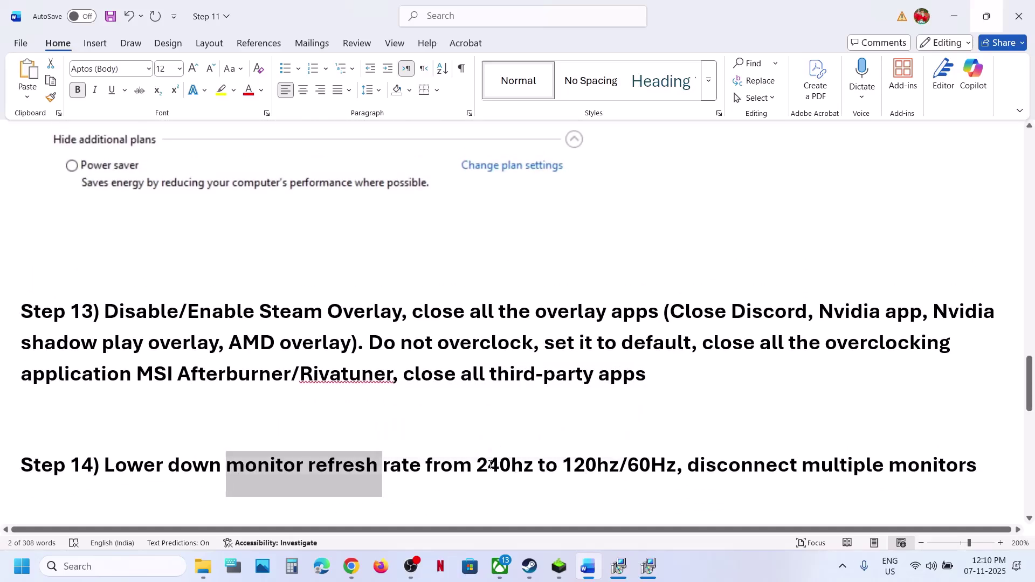
drag(489, 469, 511, 467)
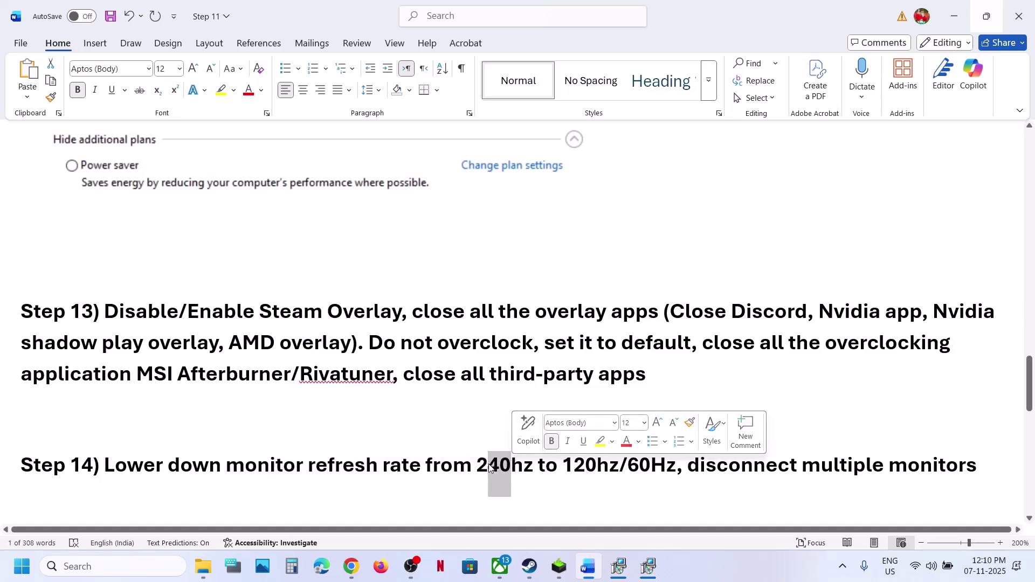
shift+click(533, 468)
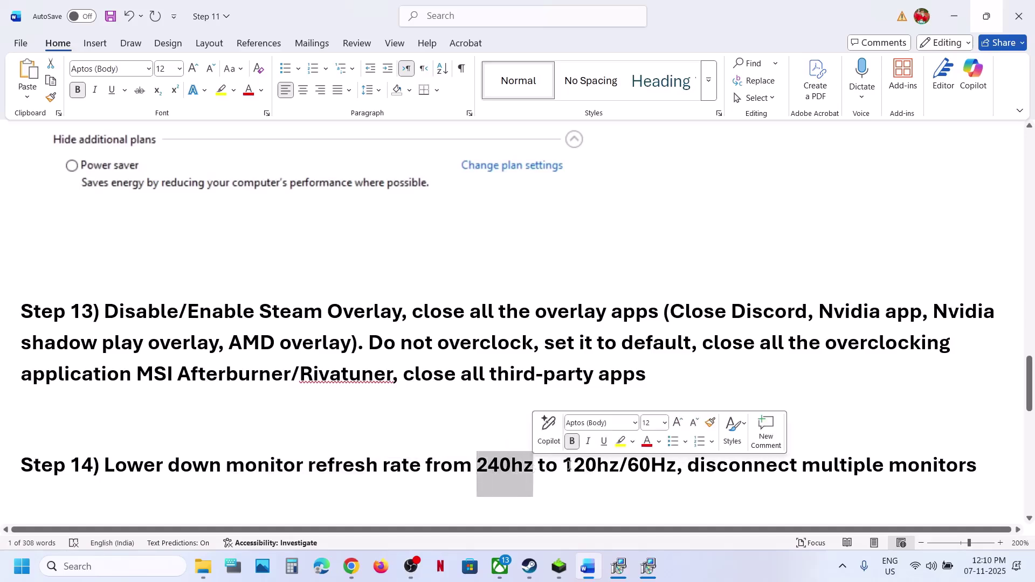
drag(570, 466, 930, 462)
click(698, 471)
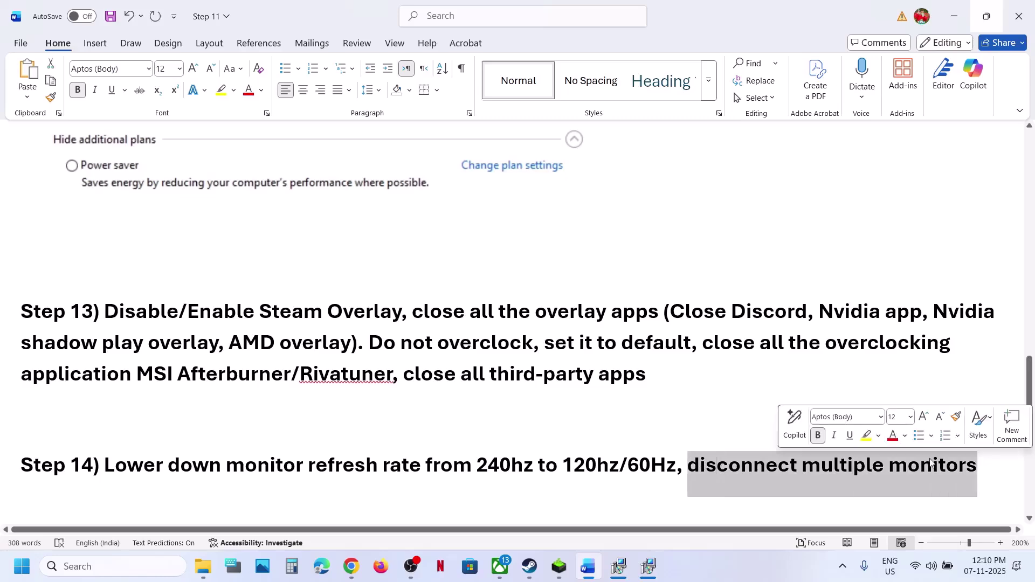
click(397, 420)
Highlight "Update Windows to the latest version" in Step 15, then check for updates in the Windows Update settings
scroll(399, 422, down, 3)
scroll(399, 421, up, 1)
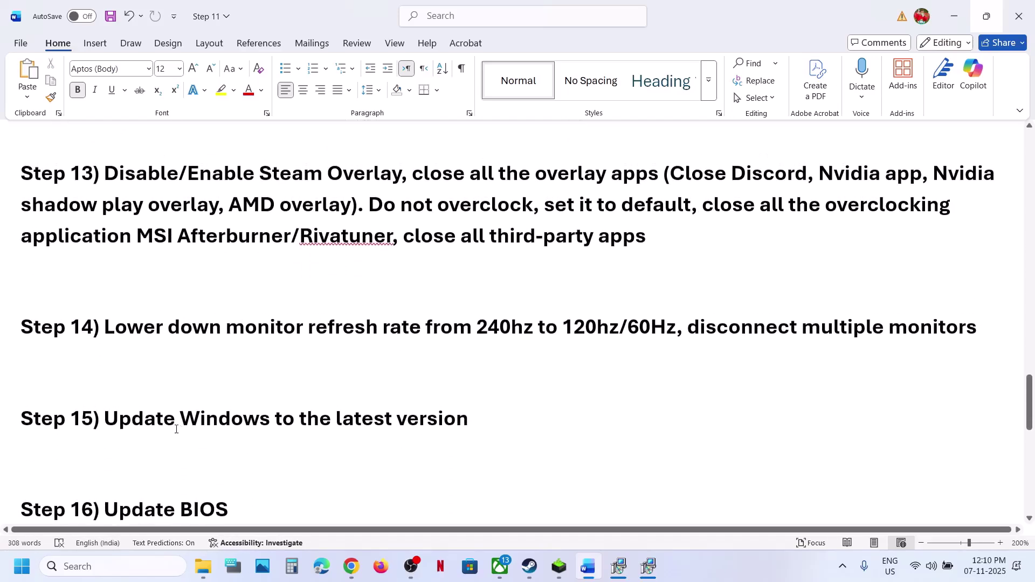
drag(104, 419, 469, 418)
key(super+i)
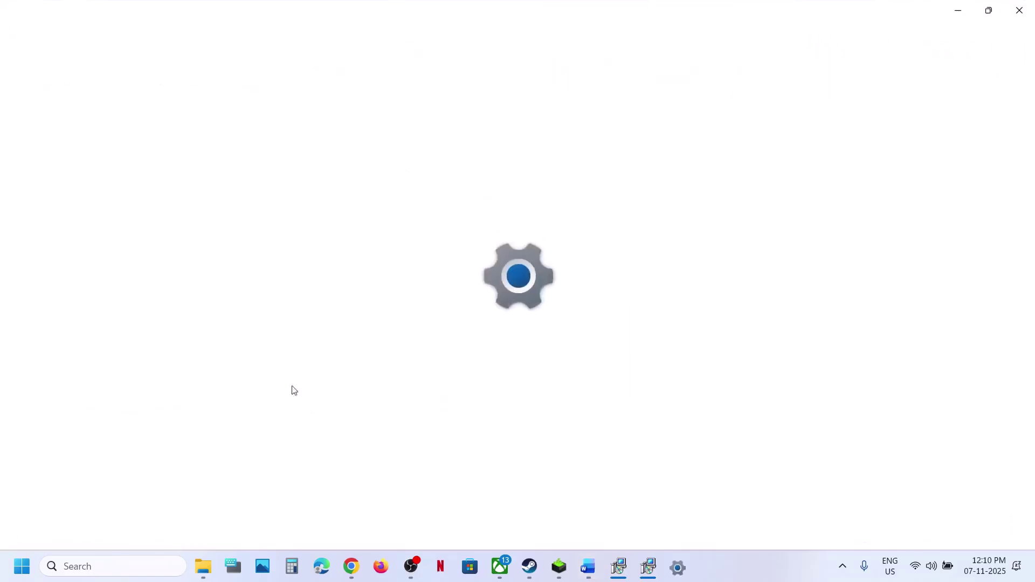
click(102, 413)
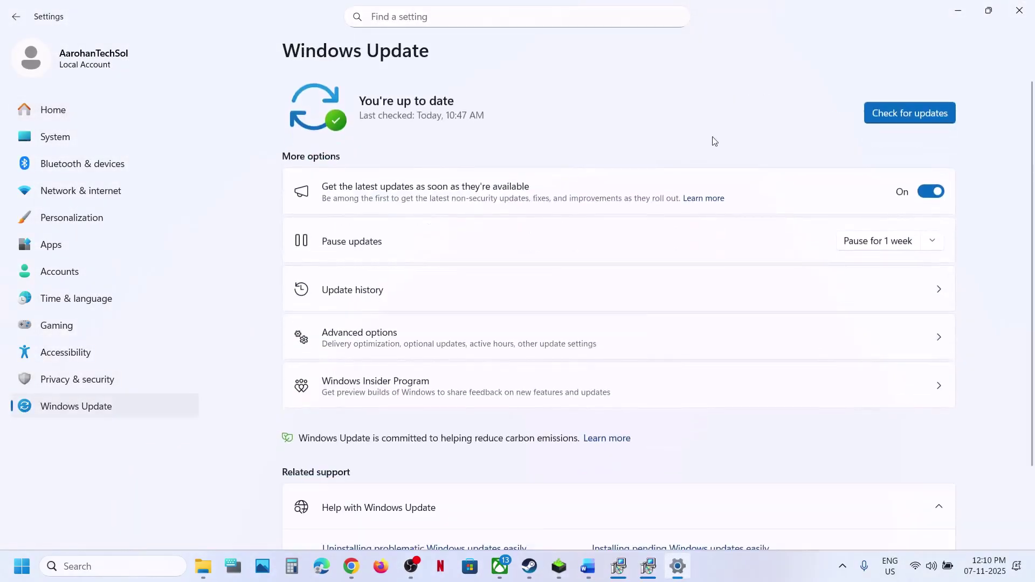
click(878, 117)
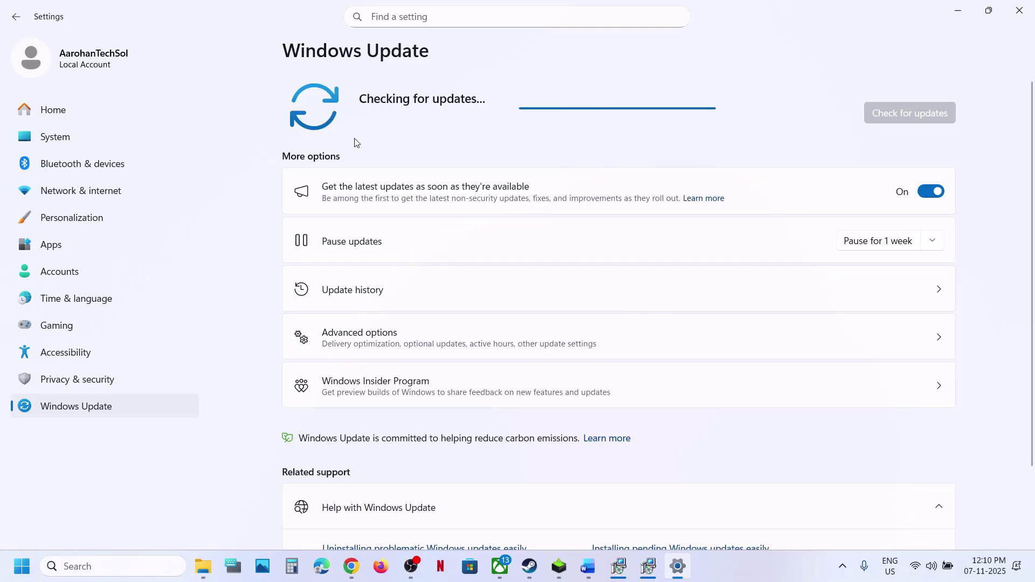
Return to the Word document and highlight "Update BIOS" in Step 16
key(super)
click(392, 519)
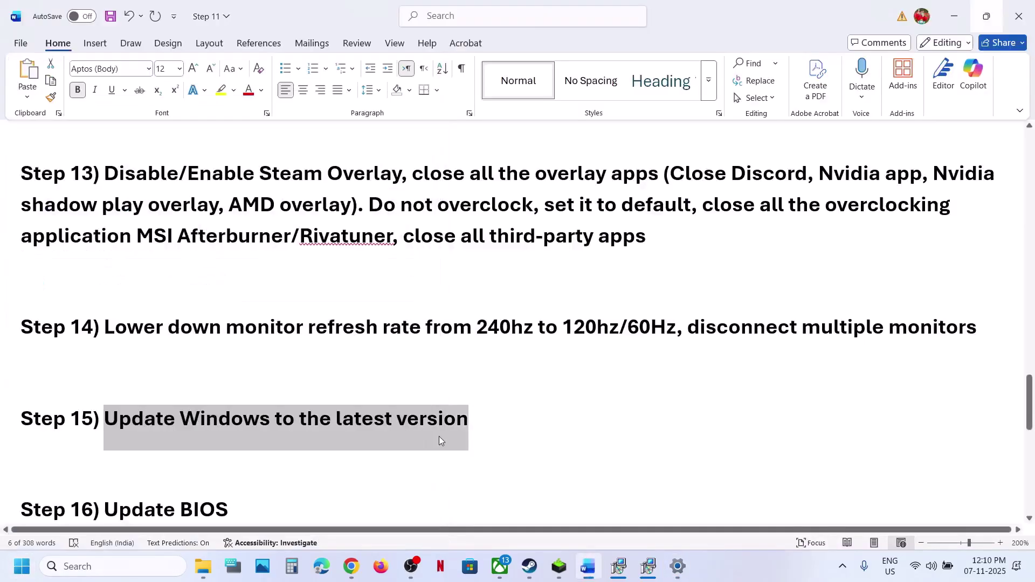
scroll(438, 435, down, 2)
drag(110, 458, 229, 458)
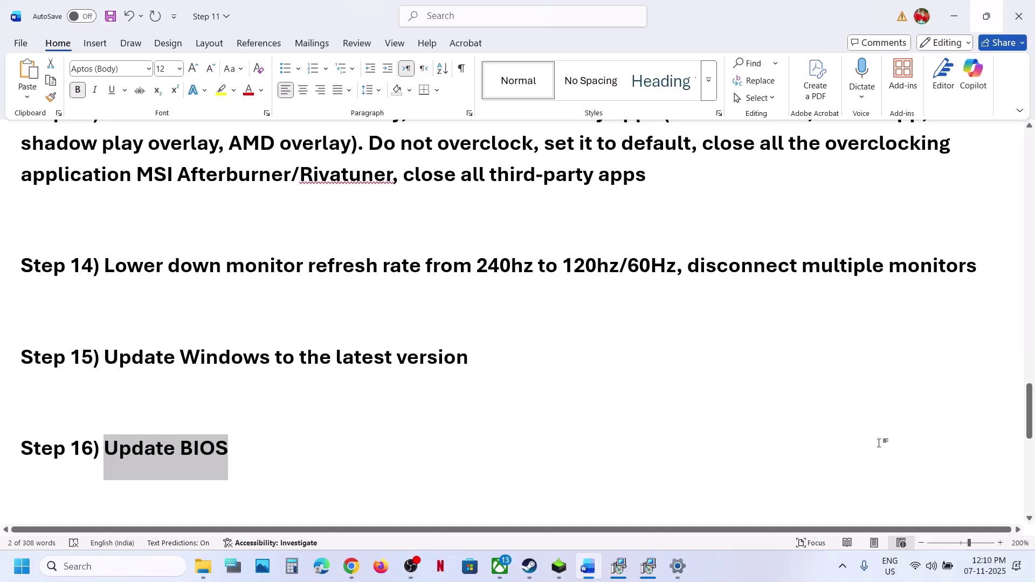
click(924, 569)
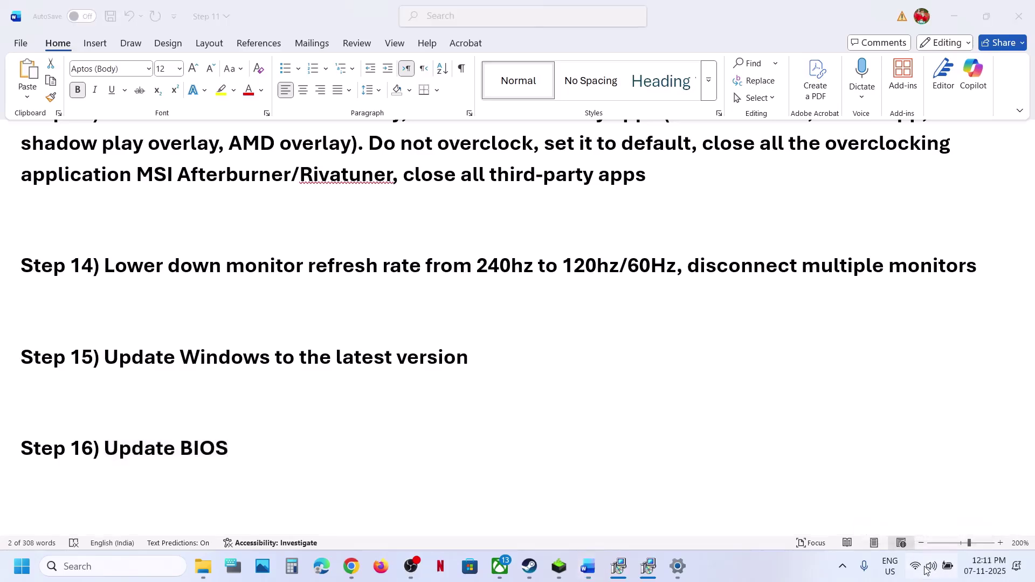